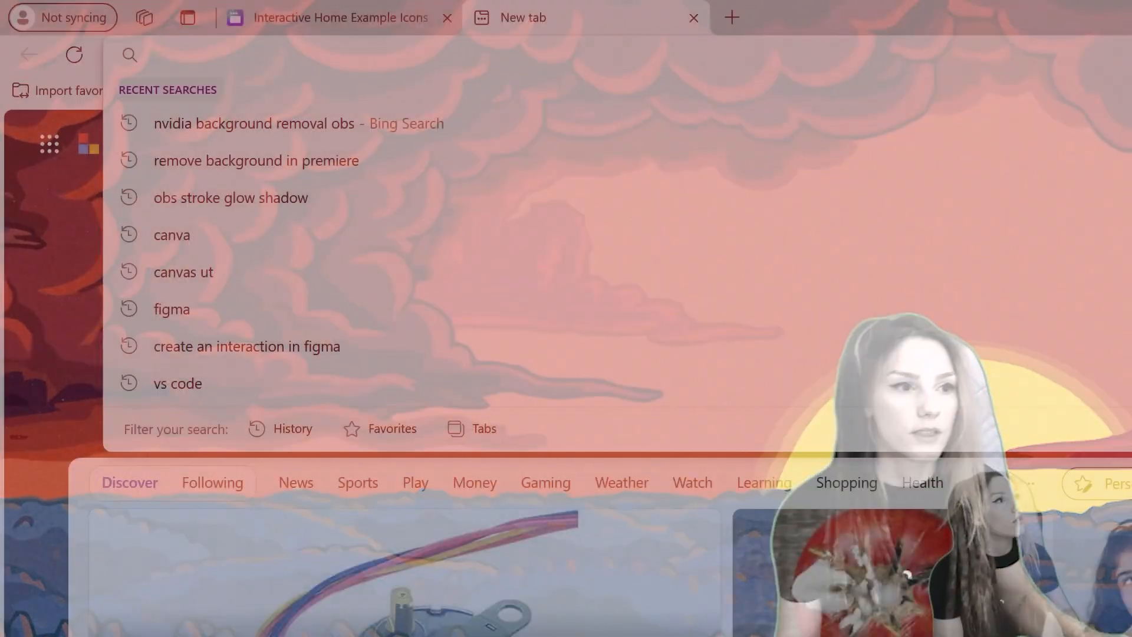
Step: Open figma.com and open the Interactive Home file from the team's projects
text(figma.com)
key(Return)
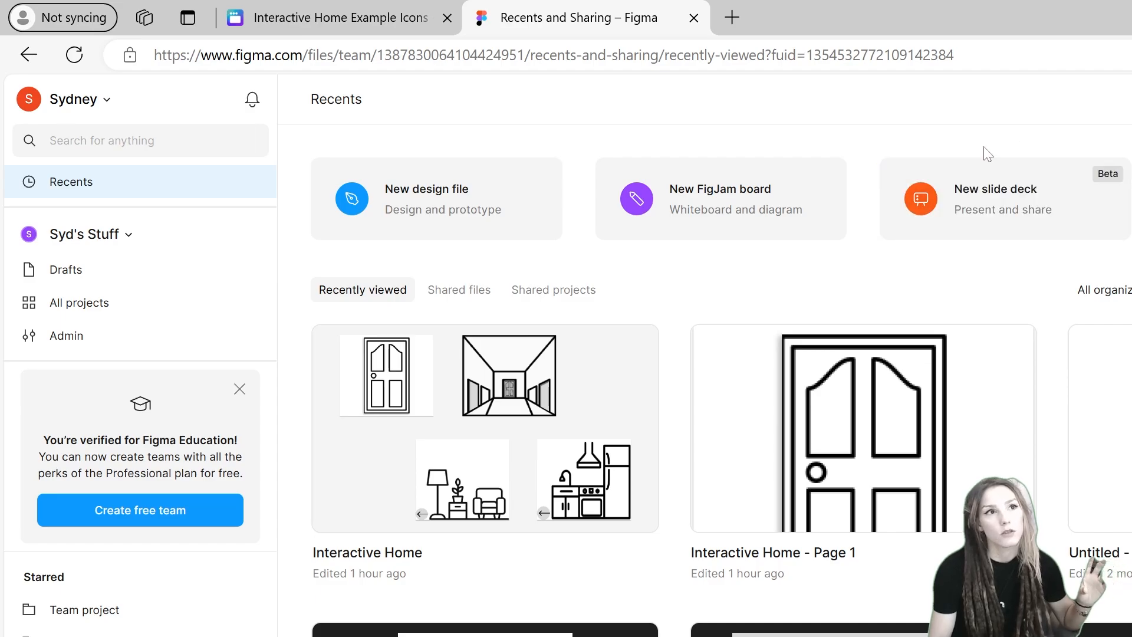
click(79, 302)
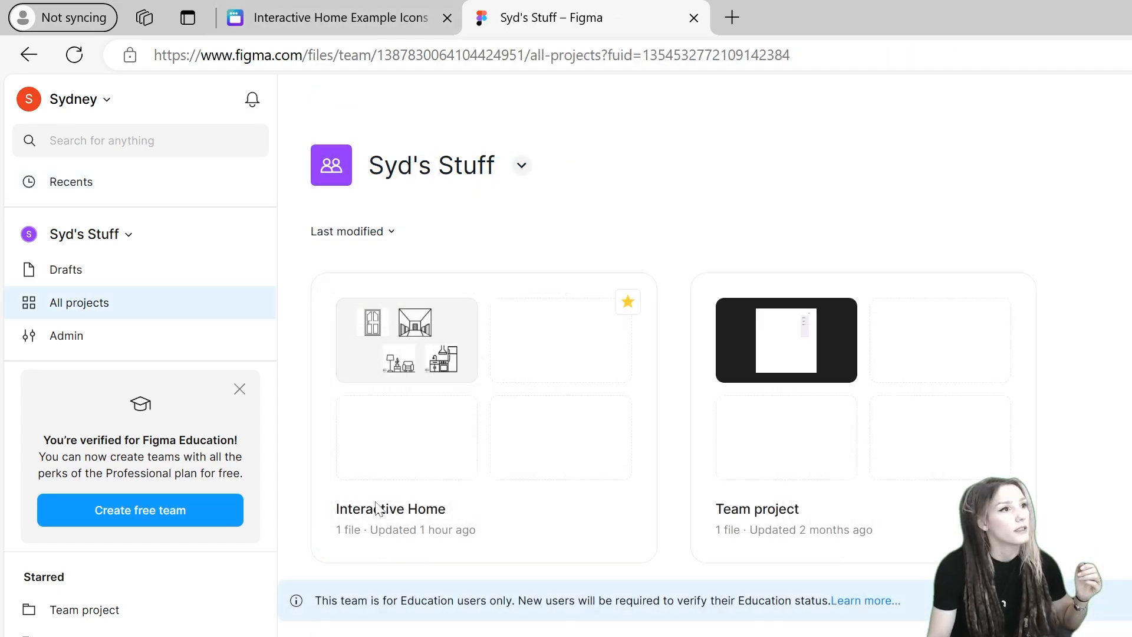
click(431, 328)
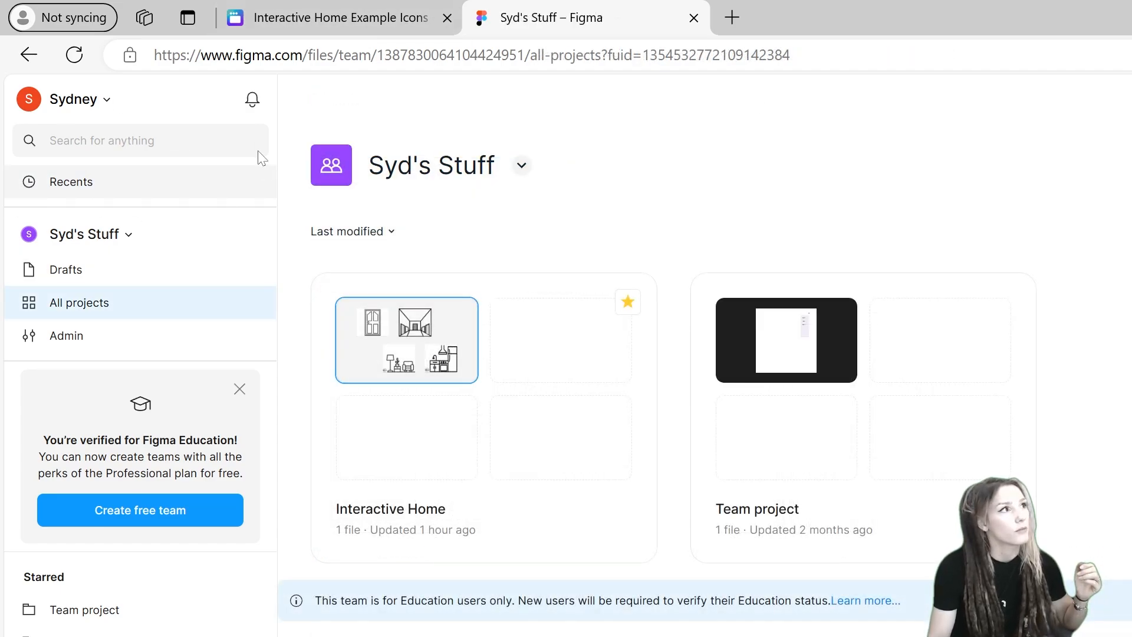
double_click(388, 338)
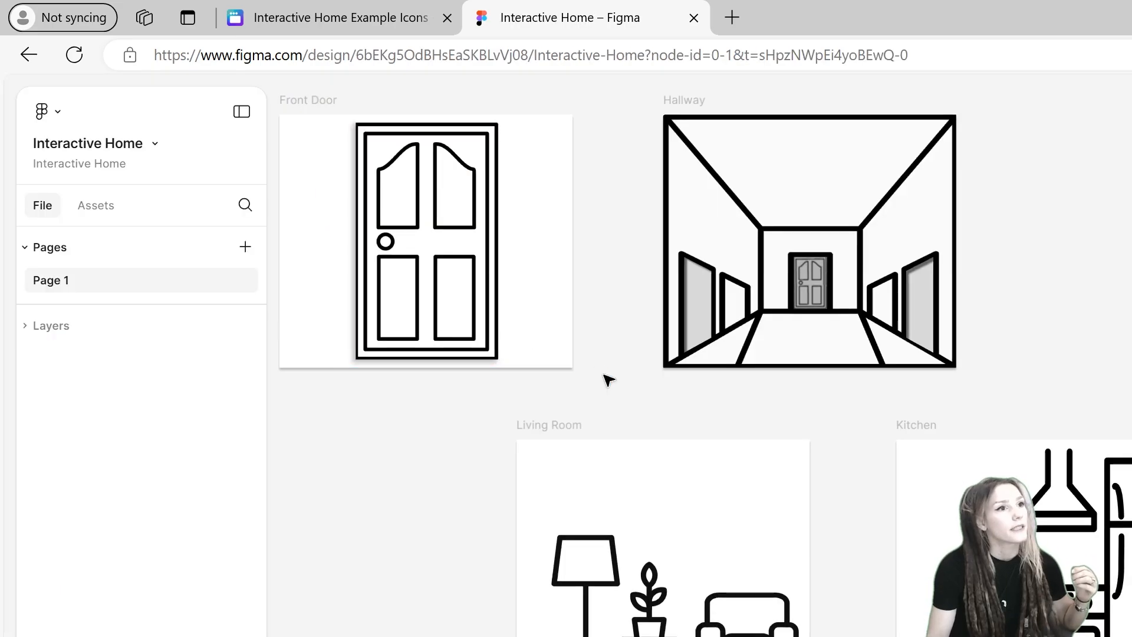
Step: Present the Interactive Home prototype and navigate between the front door, hallway, living room and kitchen screens
scroll(560, 343, down, 2)
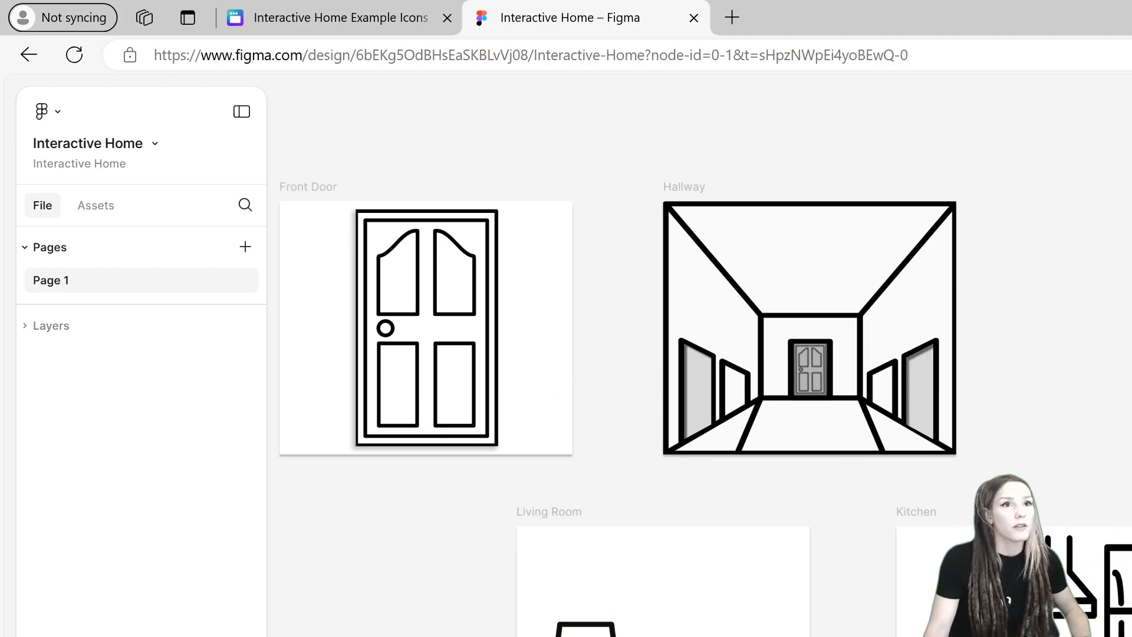
key(ctrl+alt+Return)
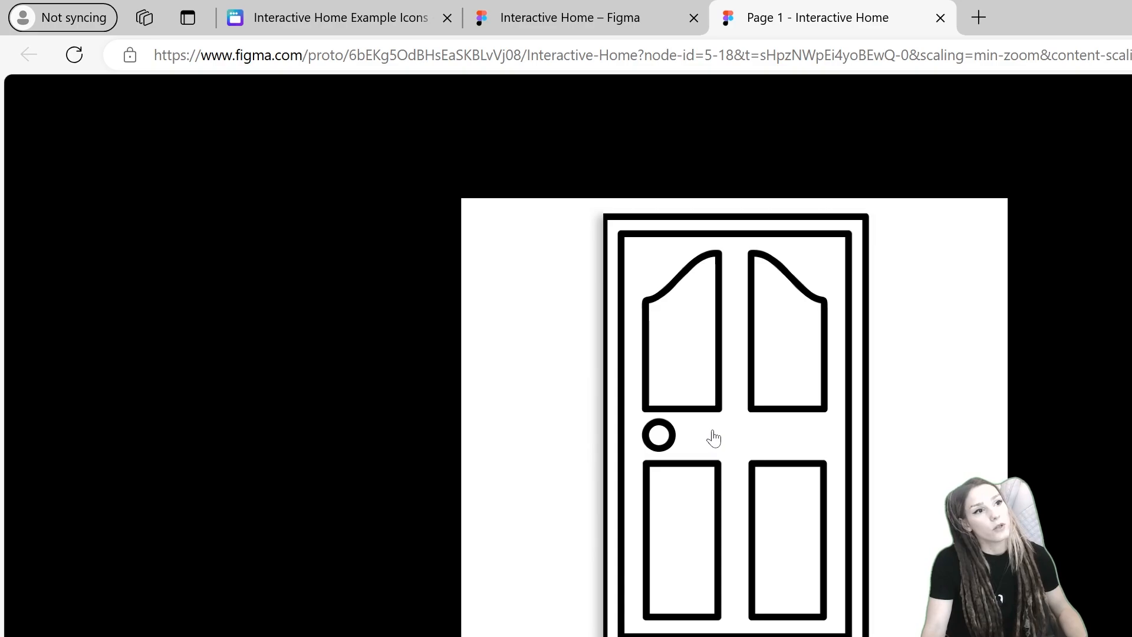
click(714, 438)
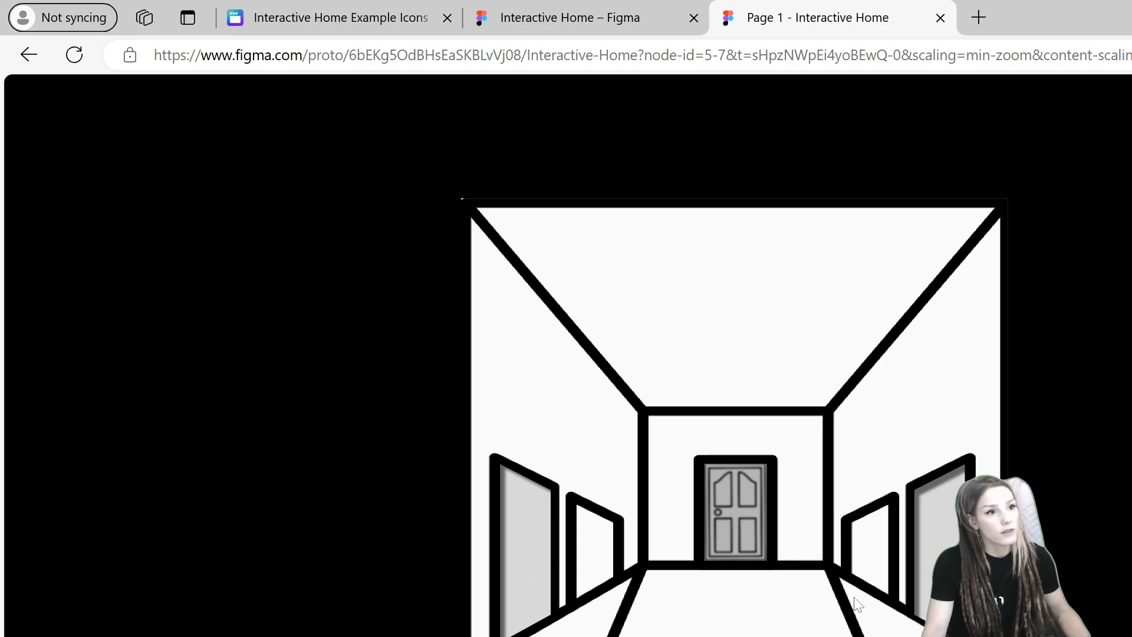
click(534, 551)
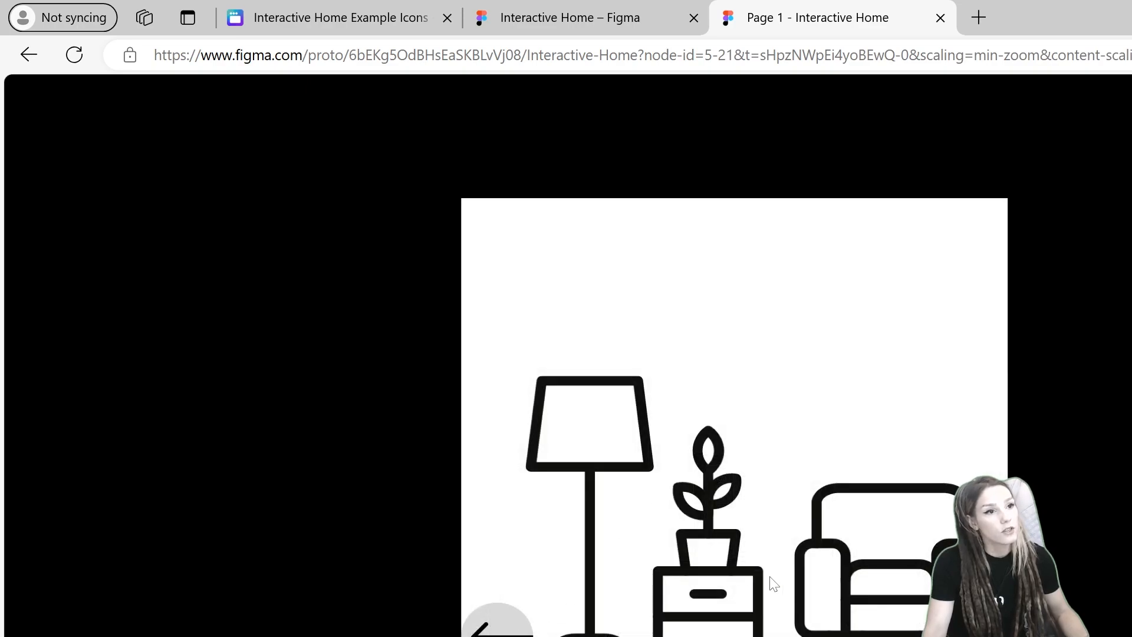
click(506, 629)
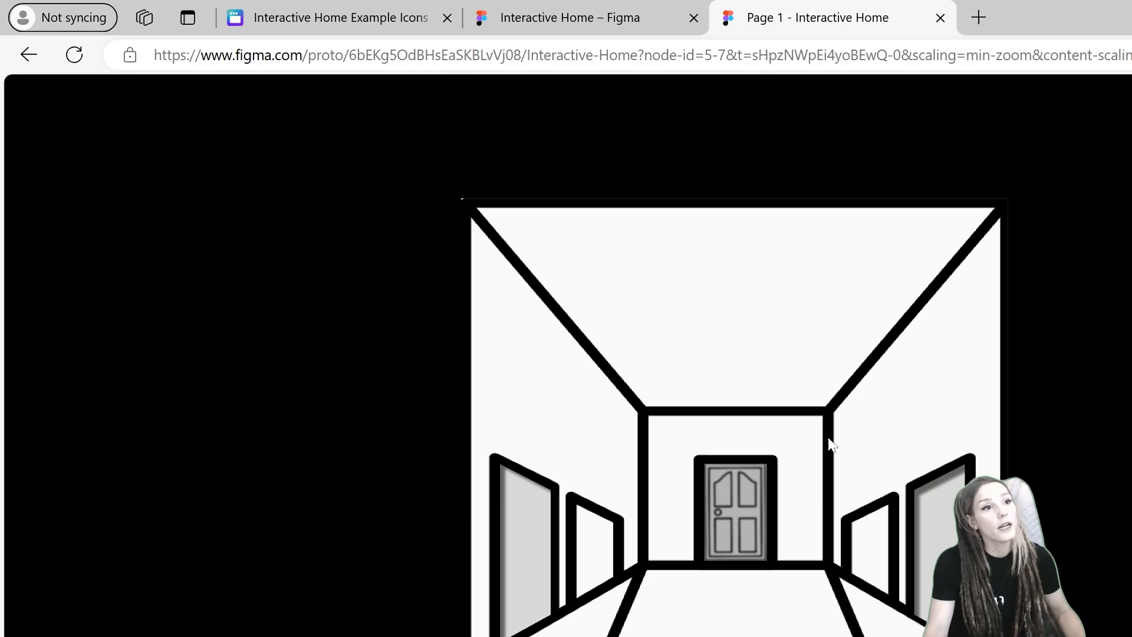
click(933, 554)
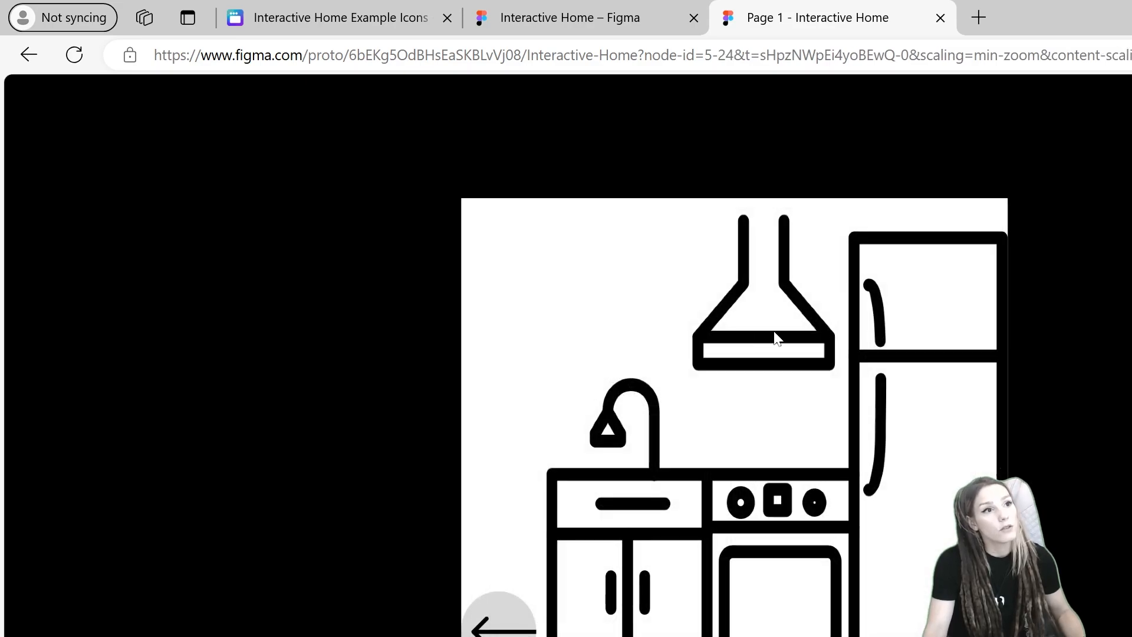
click(498, 627)
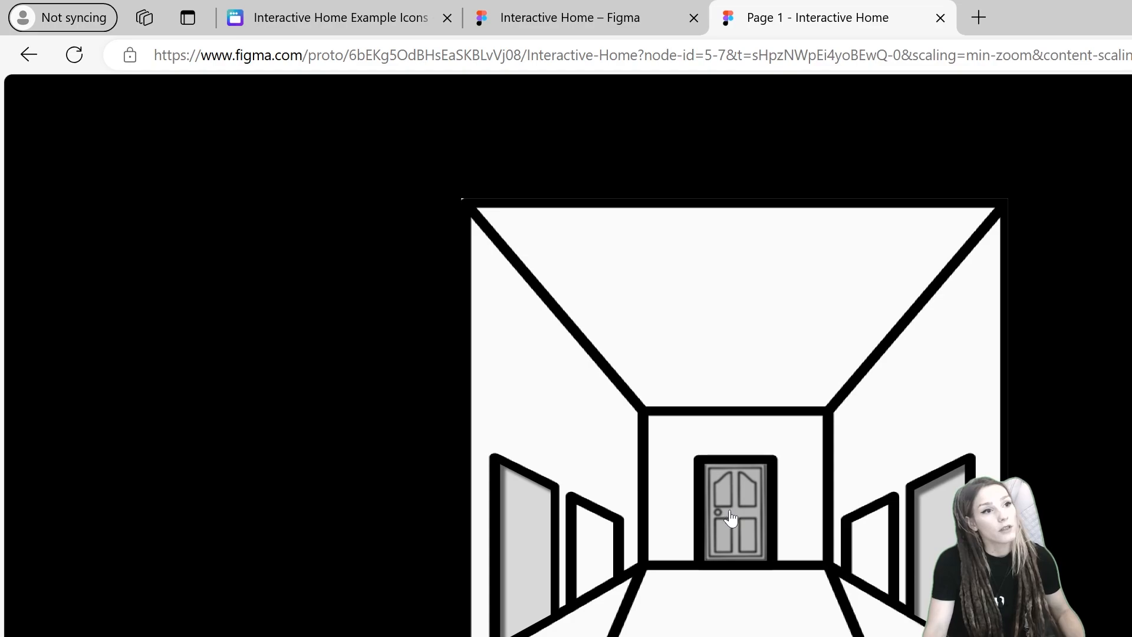
click(731, 518)
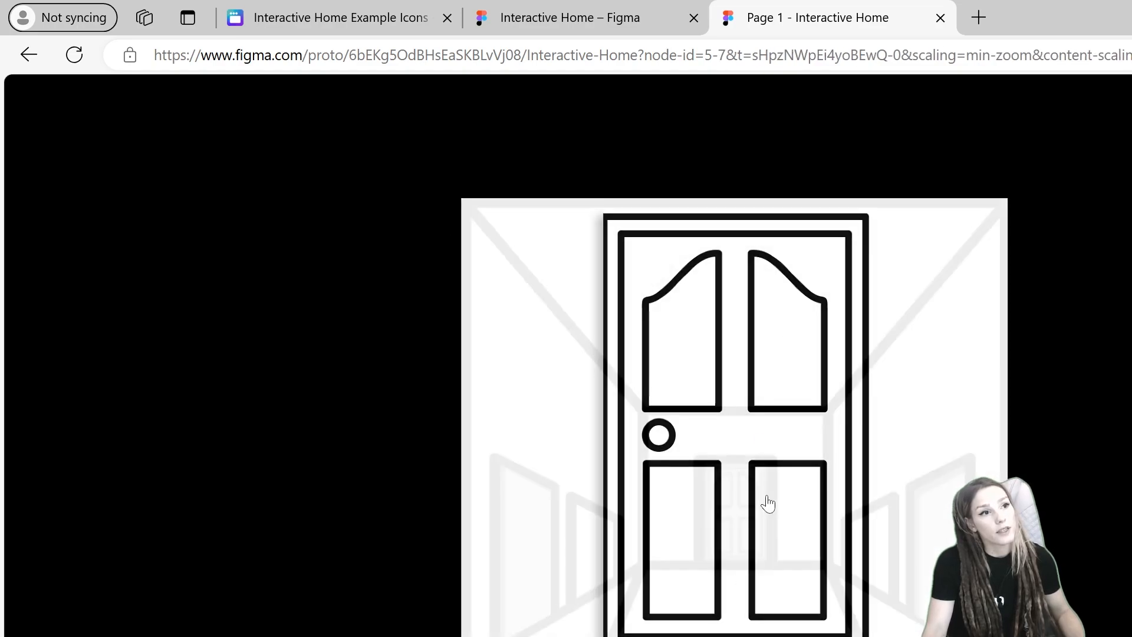
click(768, 503)
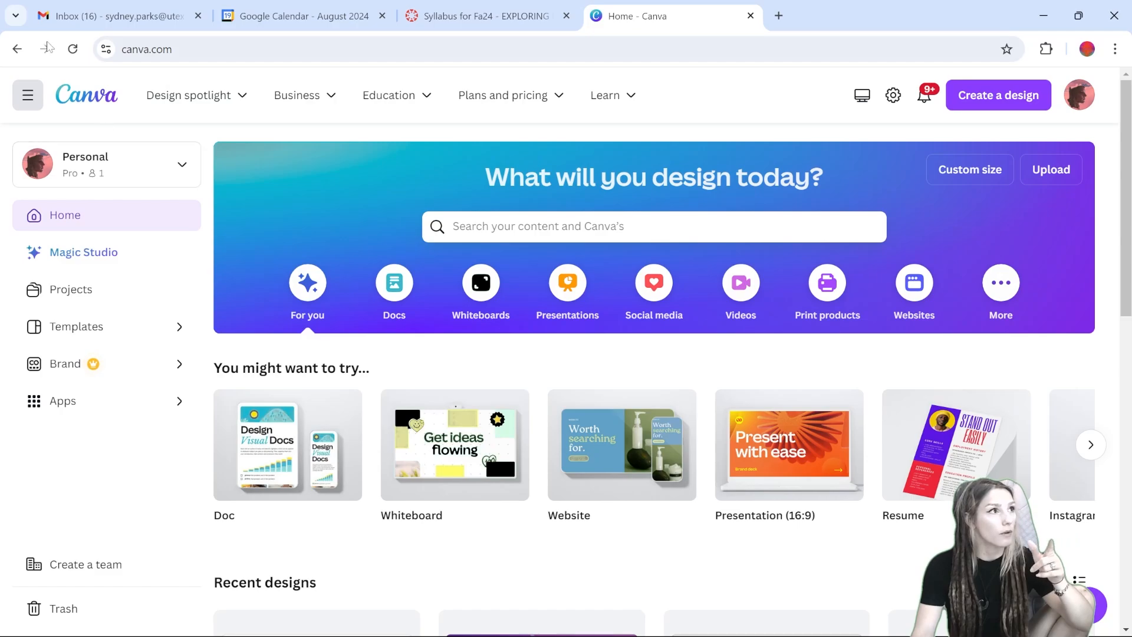
Step: In Canva, open the Interactive Home Example Icons design and search the elements library for door graphics
click(74, 289)
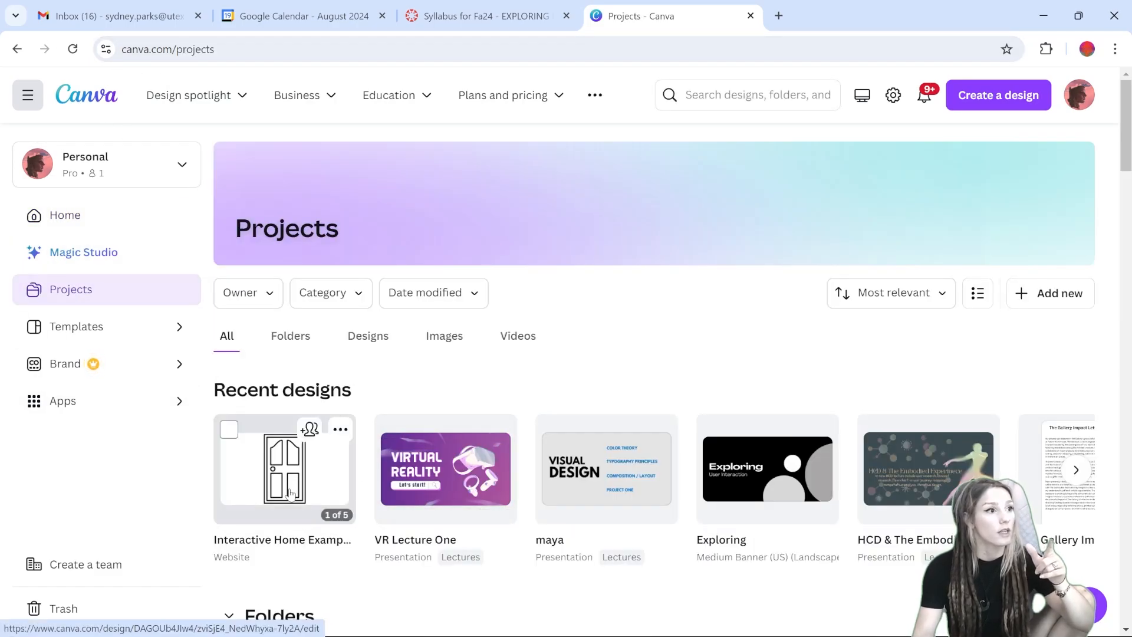
click(290, 493)
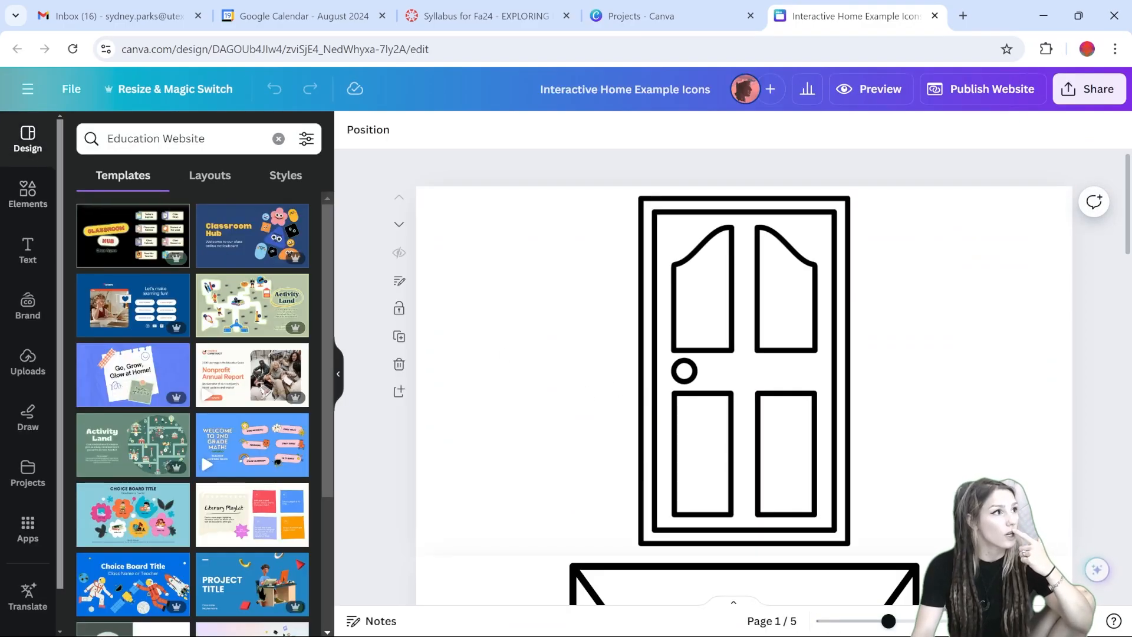
click(36, 198)
click(172, 137)
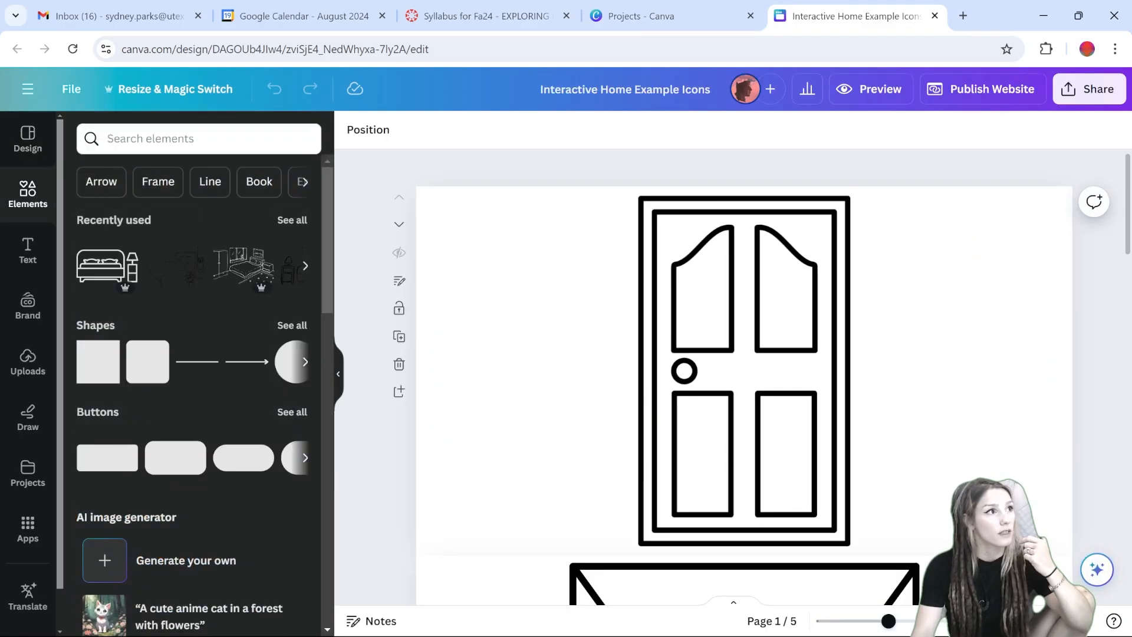
text(door)
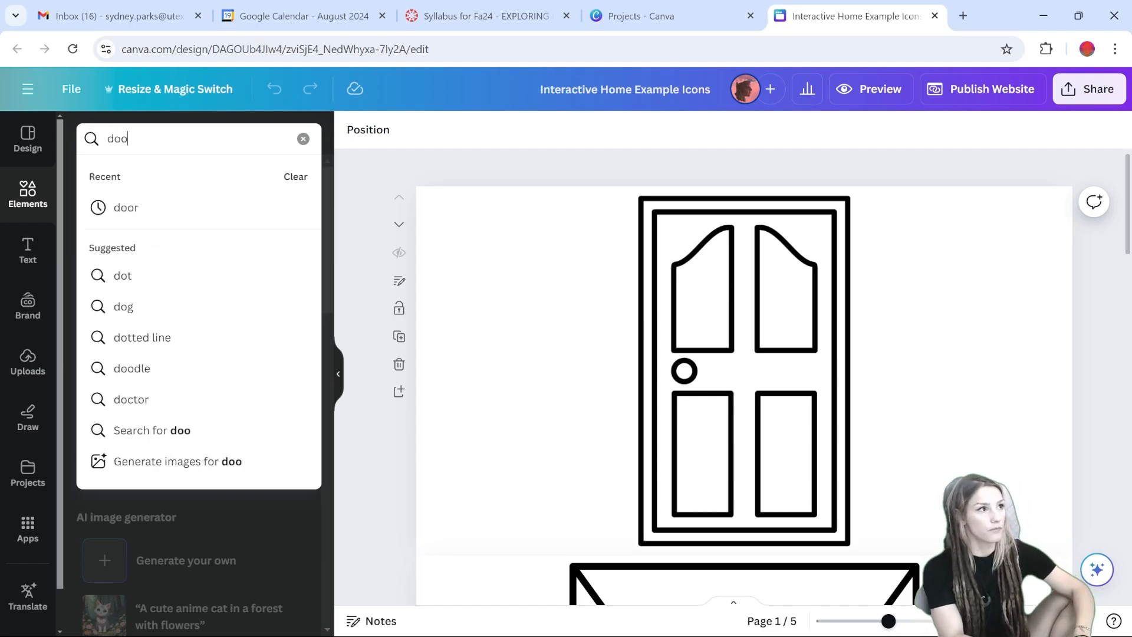
key(Return)
scroll(237, 299, down, 1)
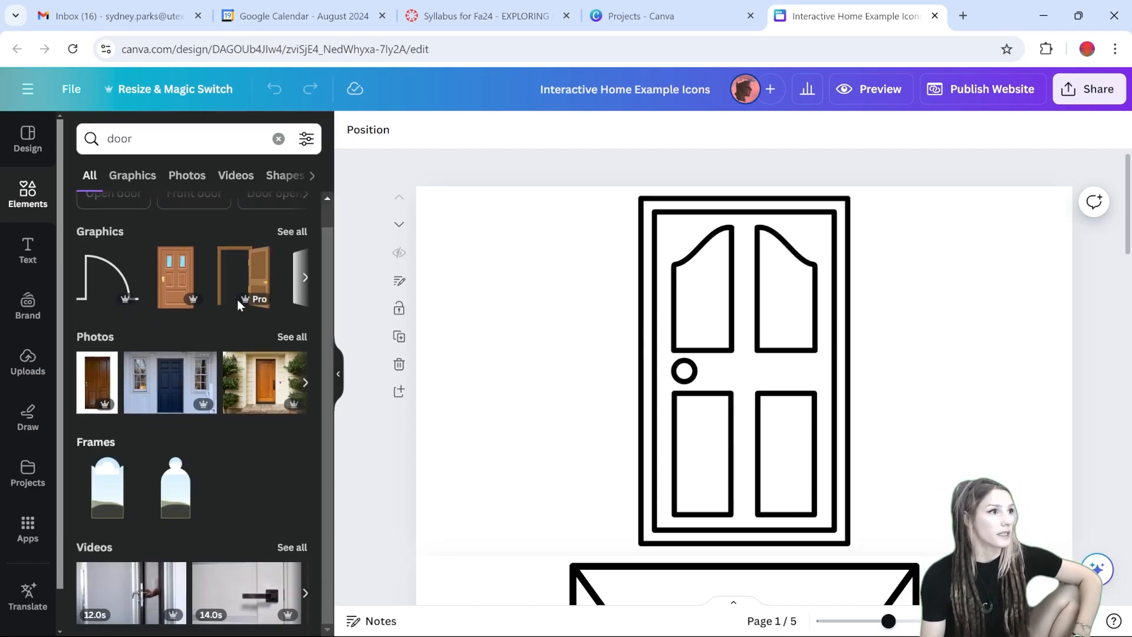
click(295, 232)
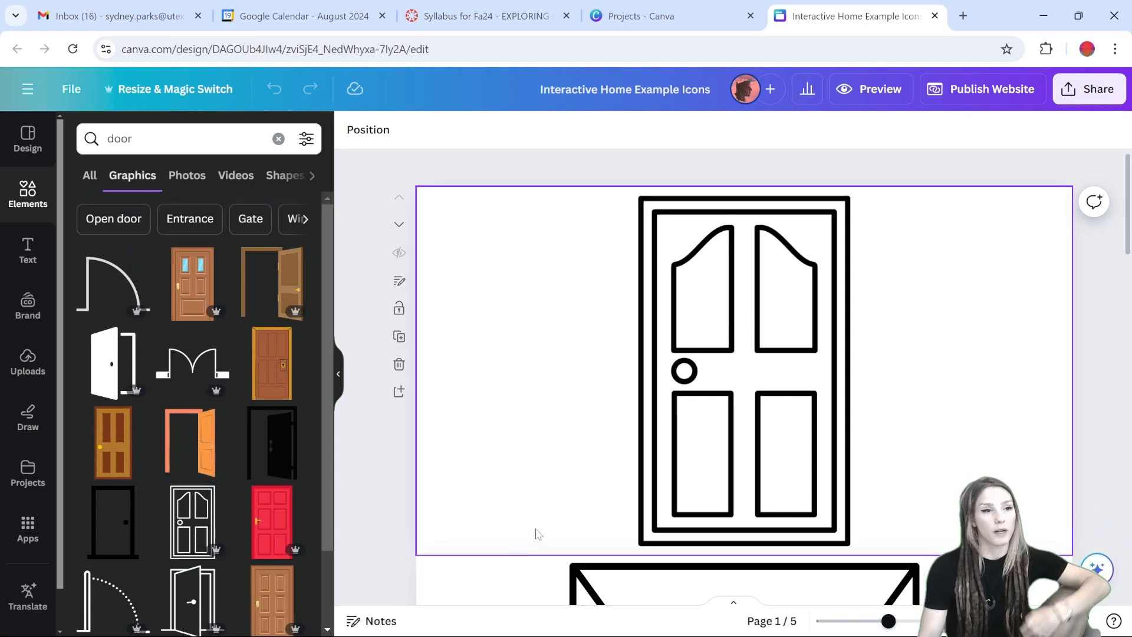
Step: Review the design's room pages and open the Download options in the share panel
scroll(588, 407, down, 5)
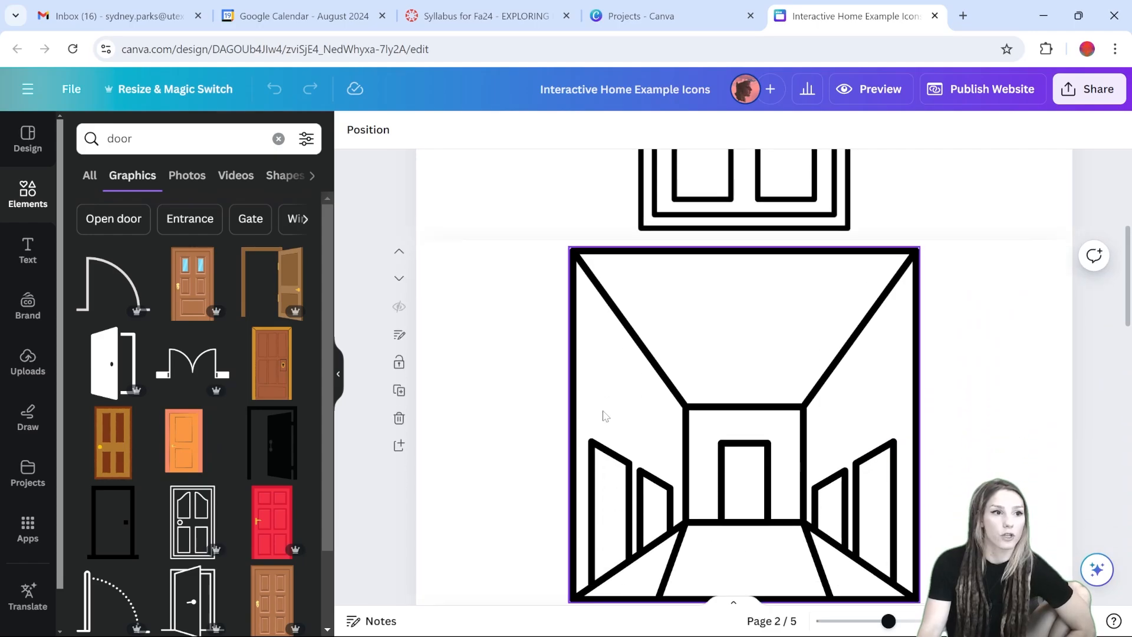
scroll(773, 393, down, 10)
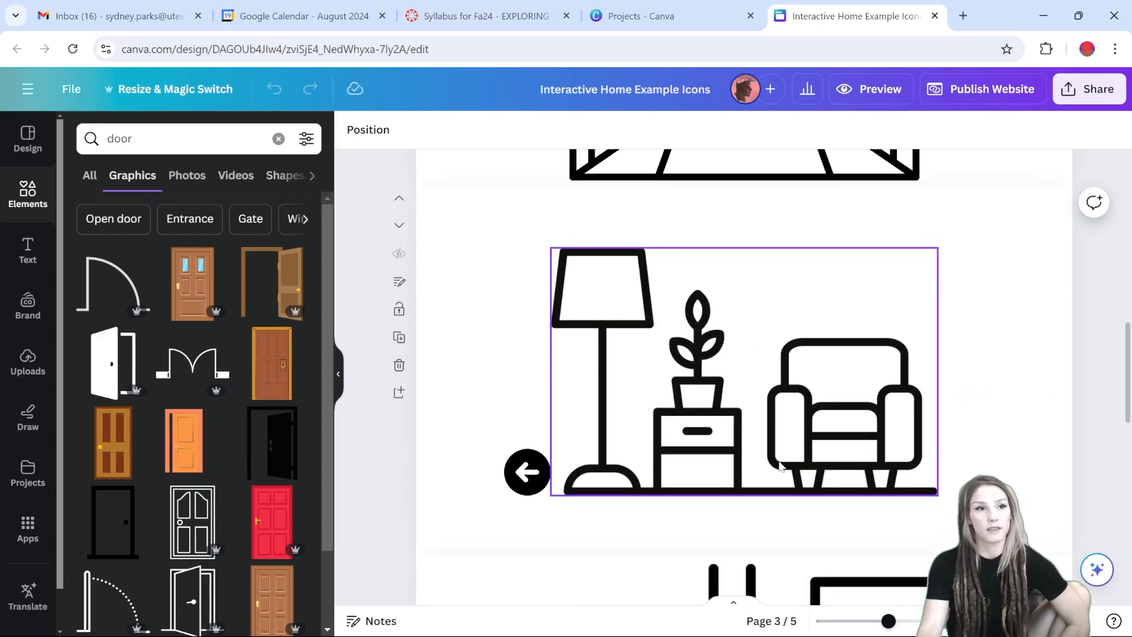
scroll(748, 357, up, 2)
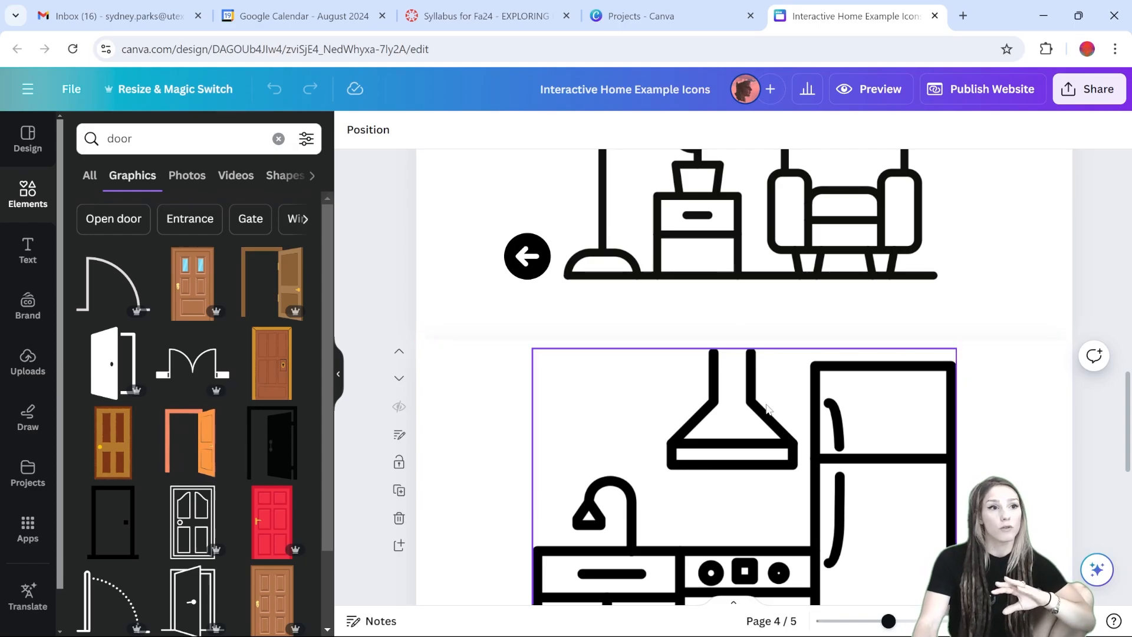
scroll(750, 293, up, 5)
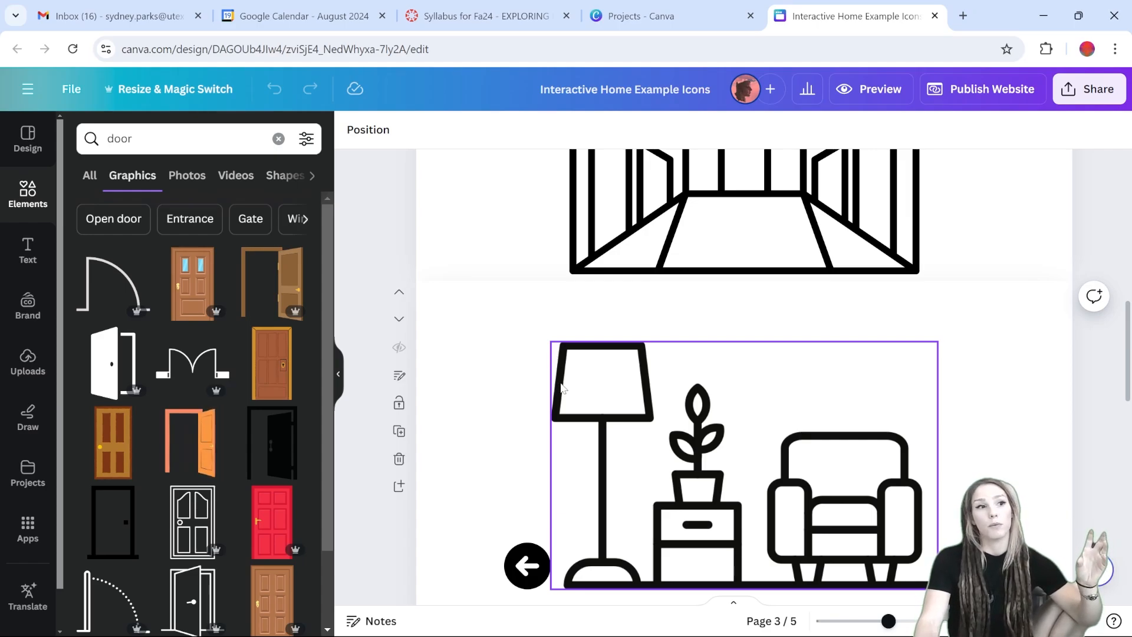
scroll(563, 389, up, 10)
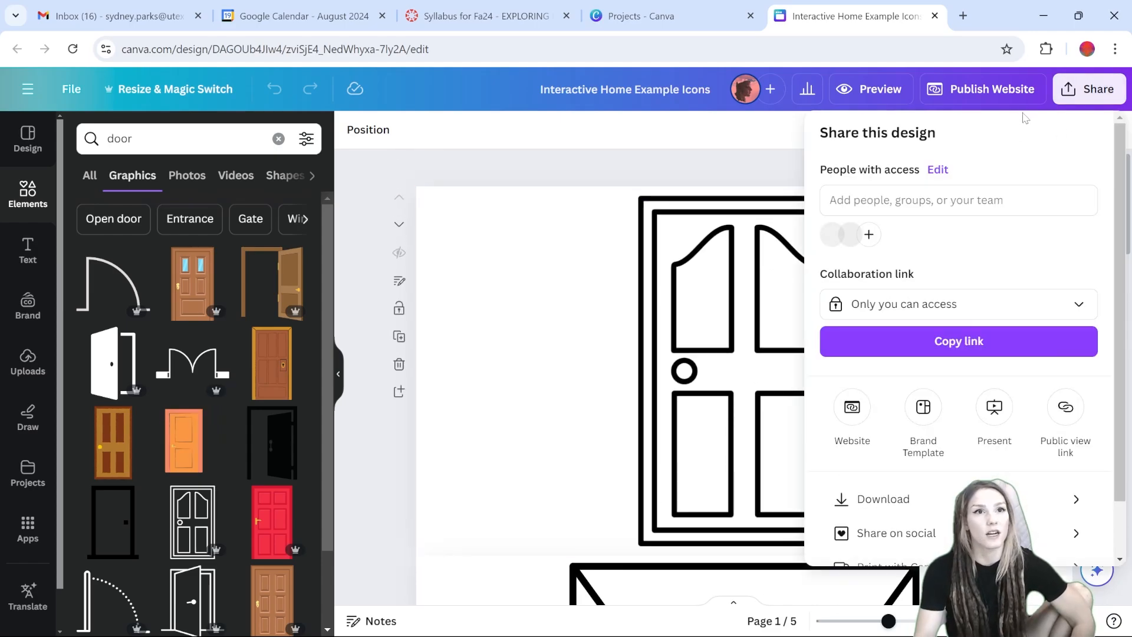
click(1091, 89)
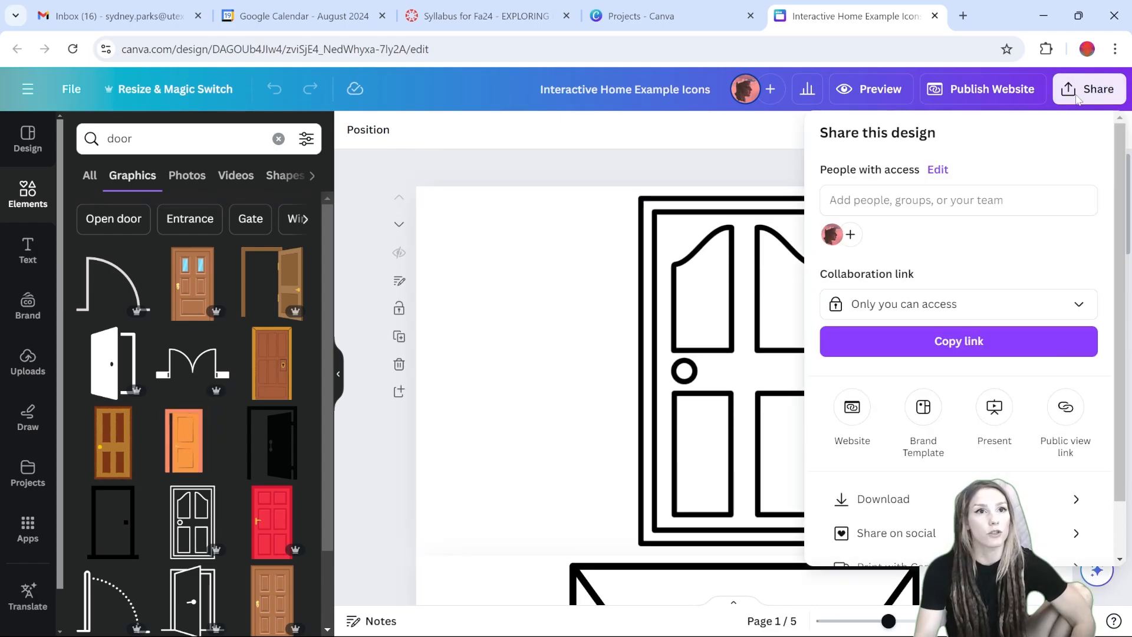
click(855, 503)
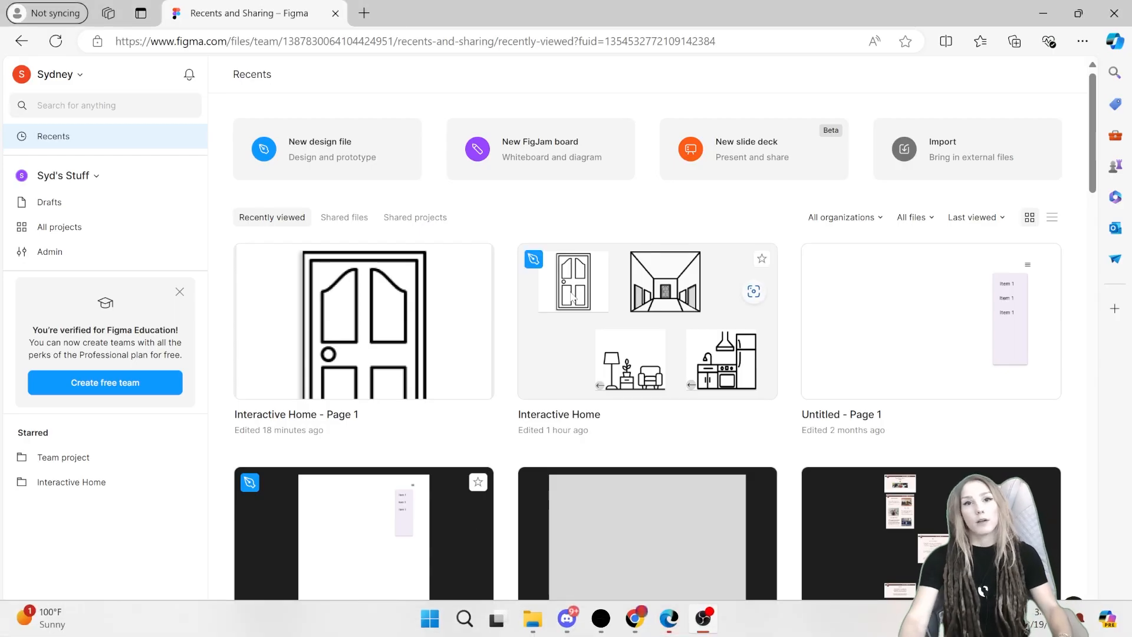
Step: In Figma, create a new design file and rename it Interactive Home 2
click(317, 148)
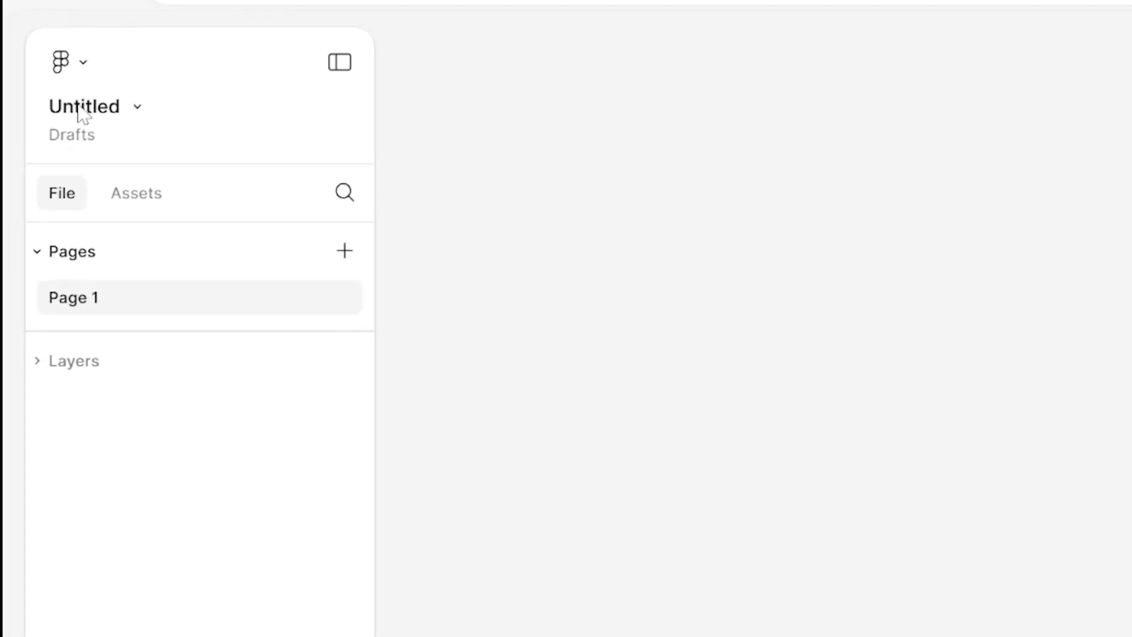
double_click(83, 109)
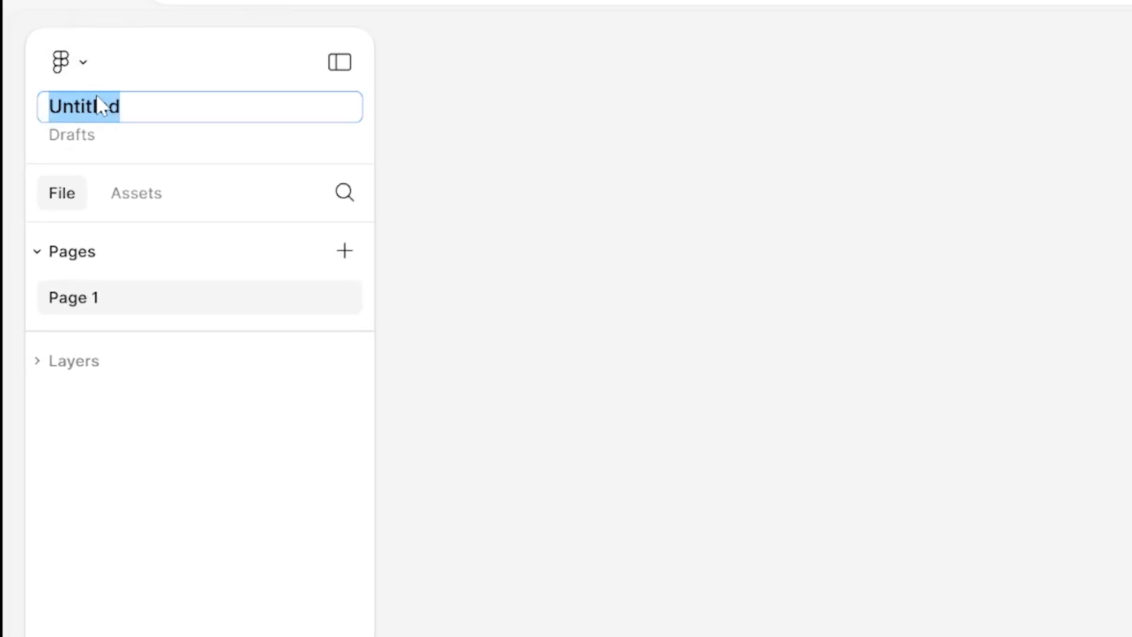
text(H)
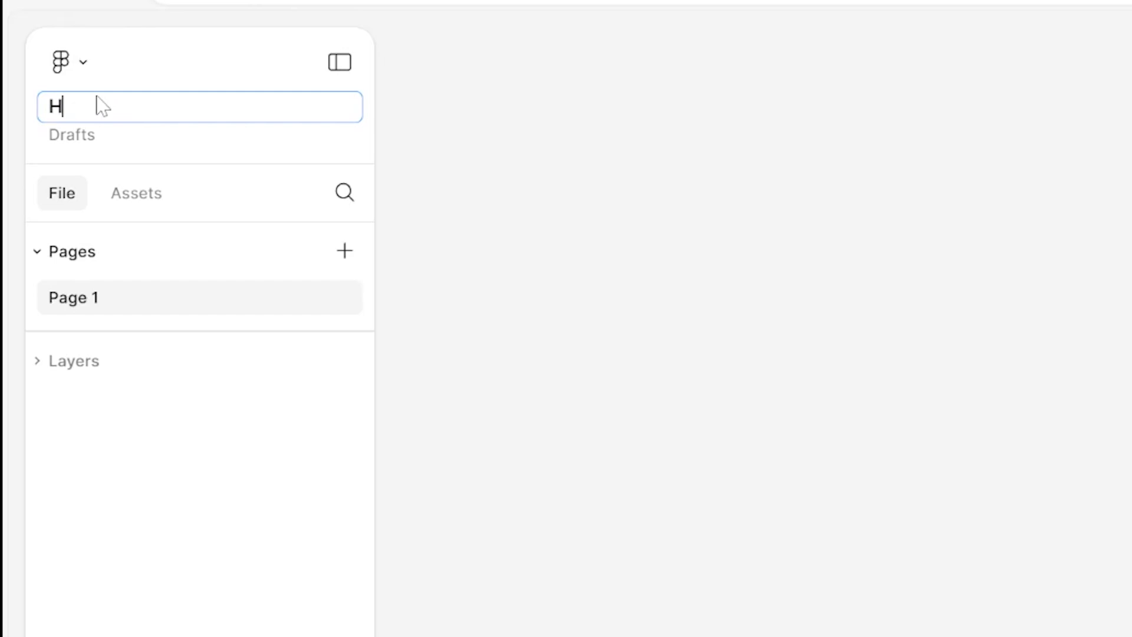
text(nteractive Home 2)
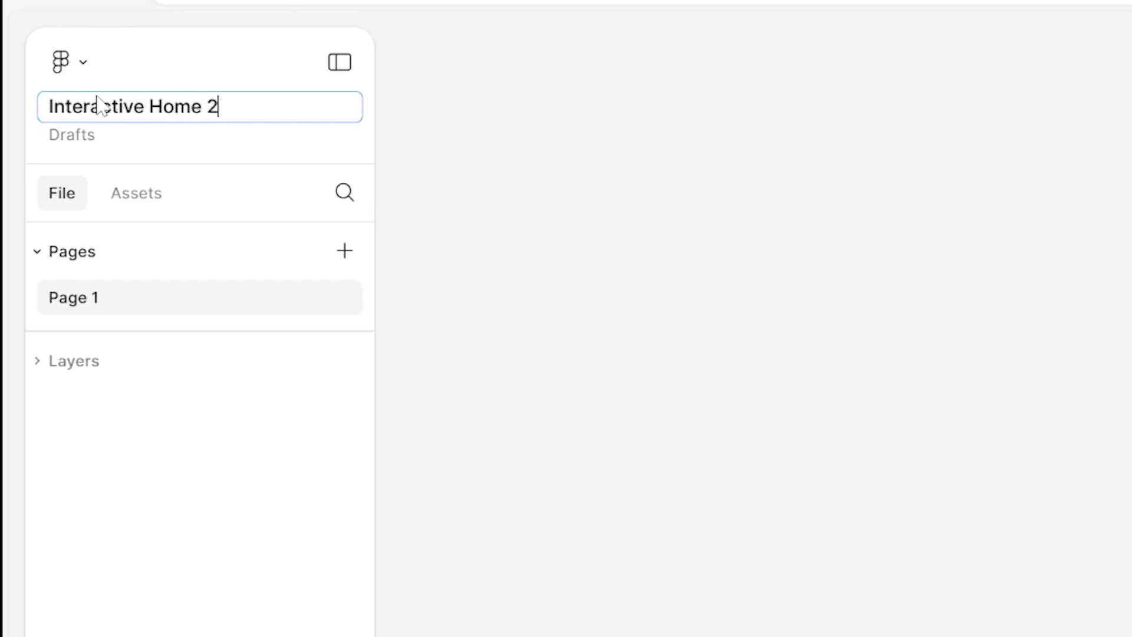
key(Return)
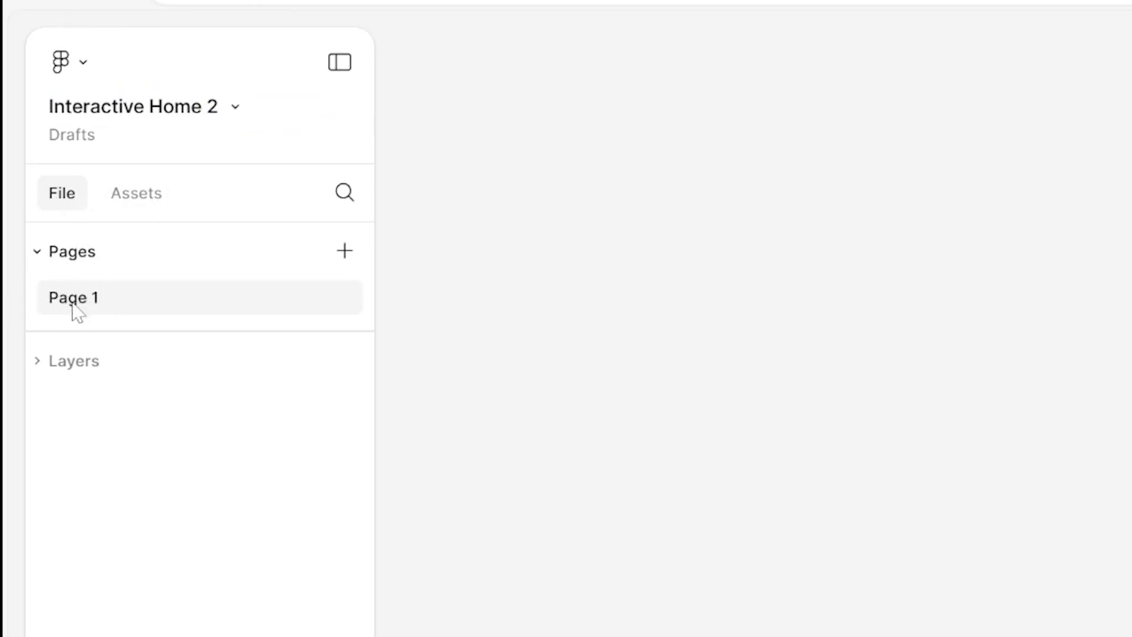
Step: Examine the Layers section, the Prototype and Design settings, and the Move tool options
click(53, 362)
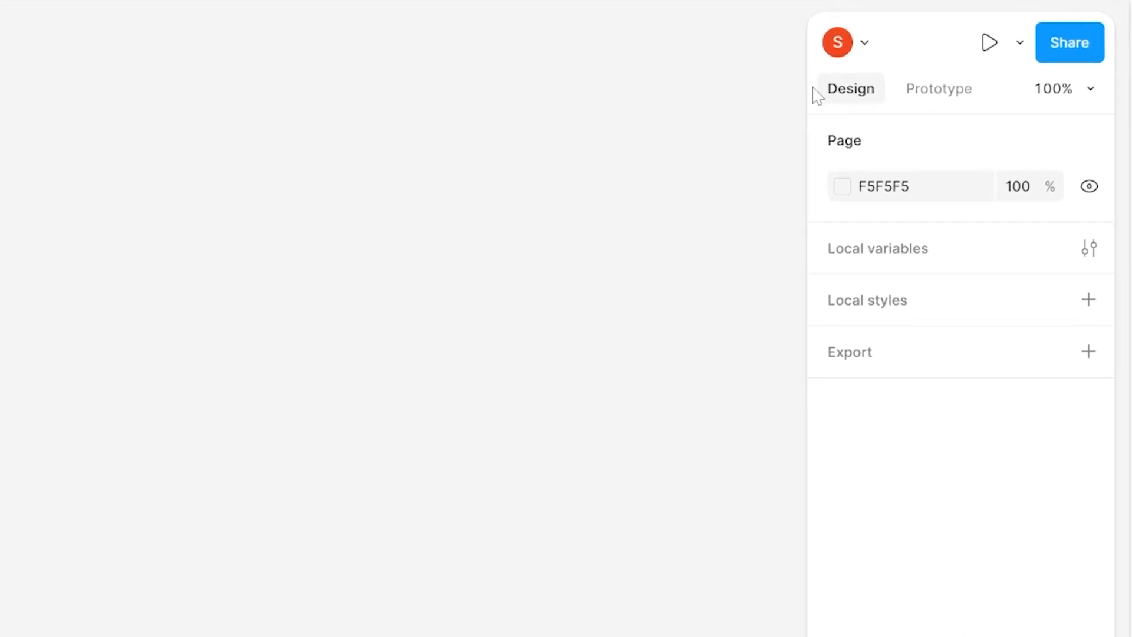
click(943, 100)
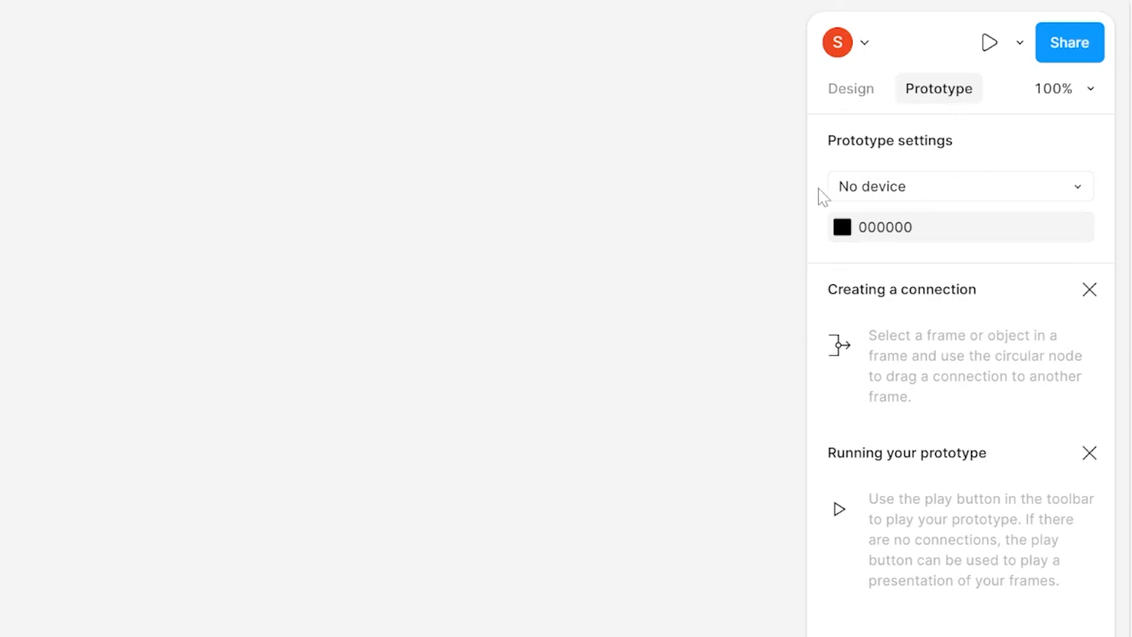
click(872, 90)
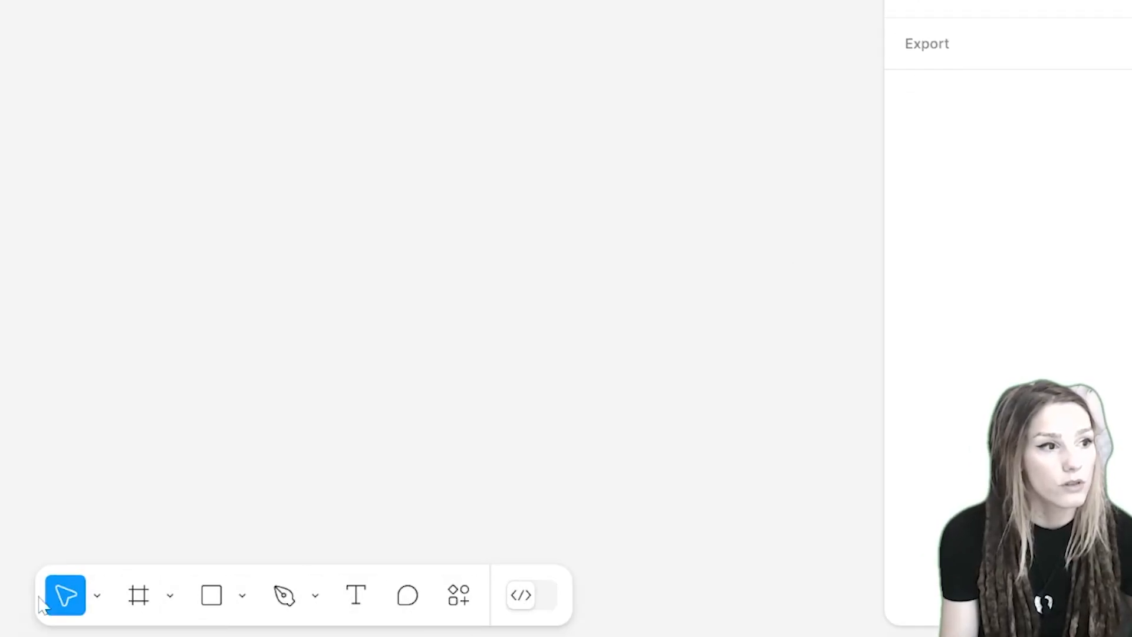
click(98, 599)
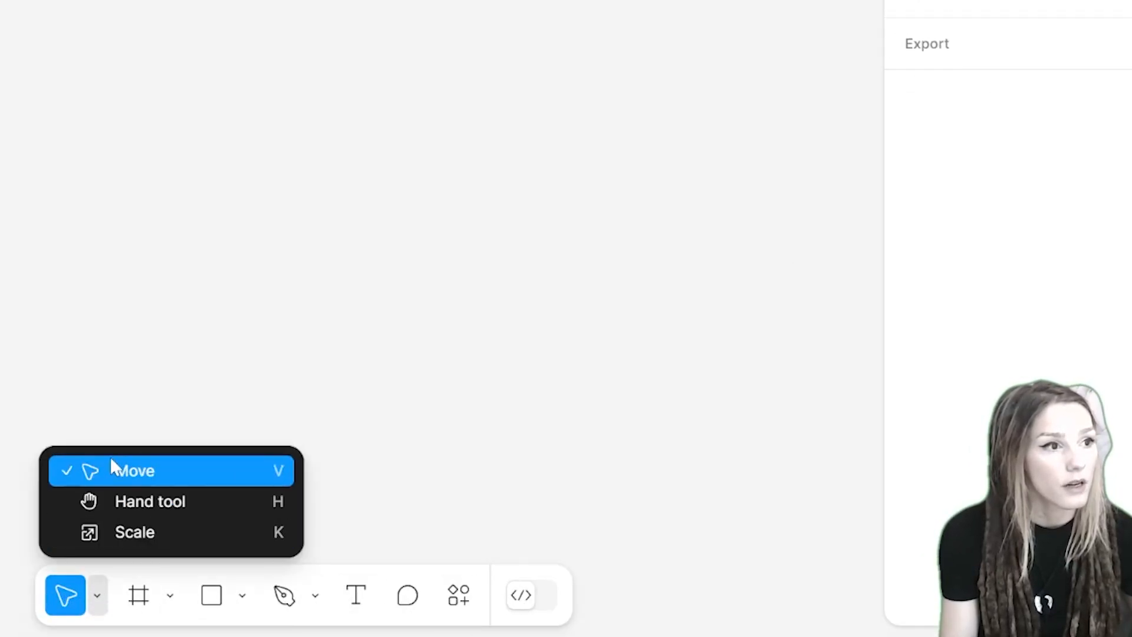
Step: Examine the toolbar's tool menus and the Dev Mode code settings before returning to the design view
click(175, 602)
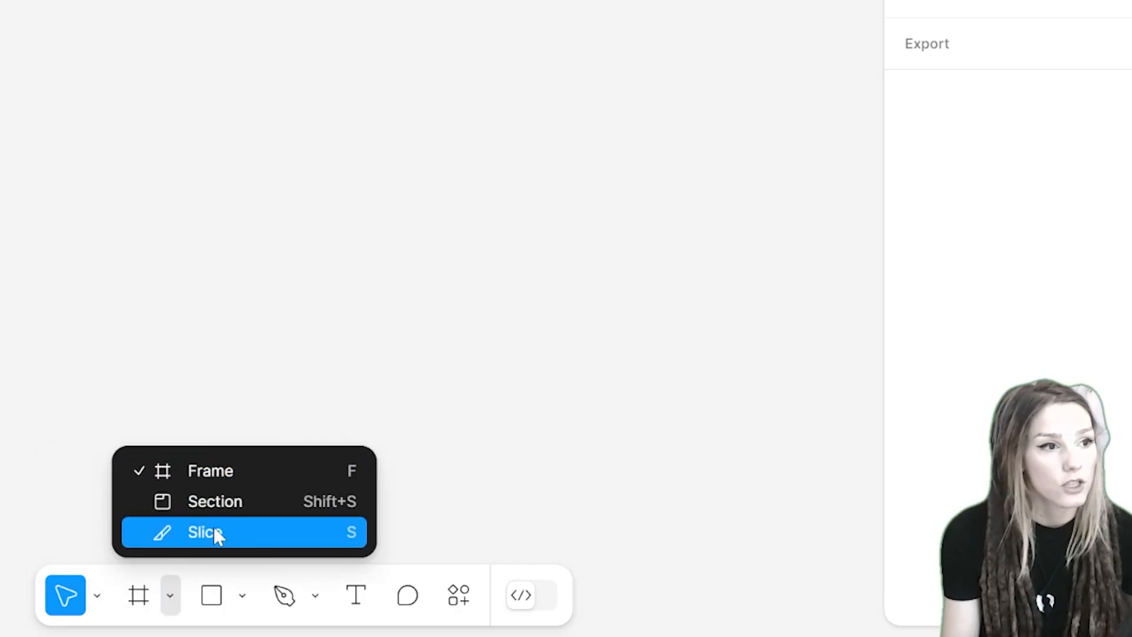
click(243, 597)
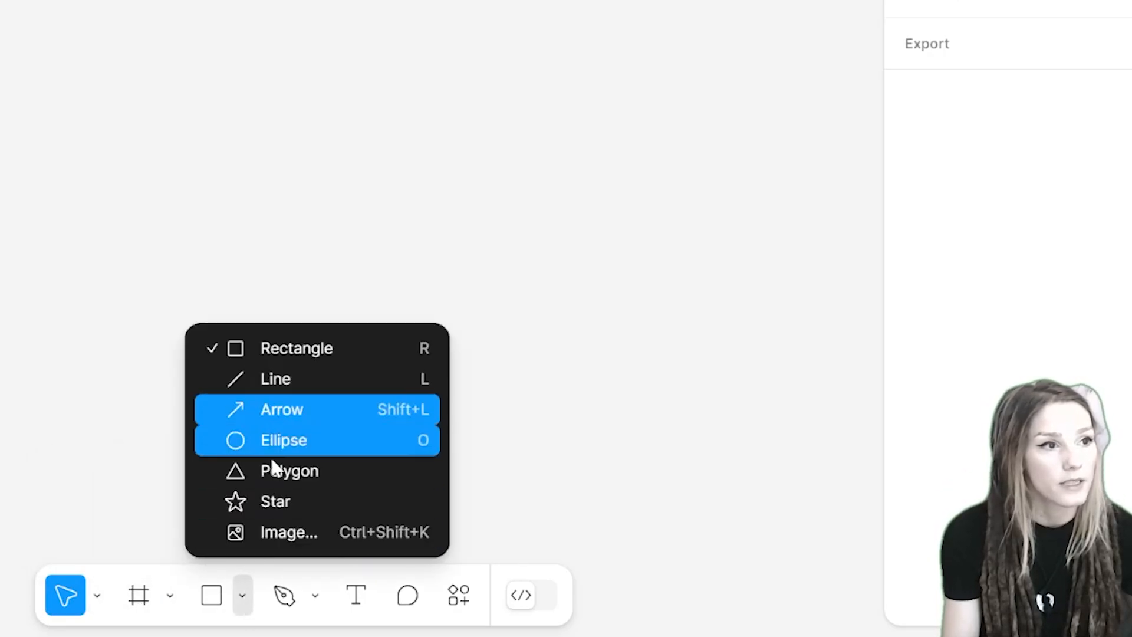
click(242, 611)
click(316, 607)
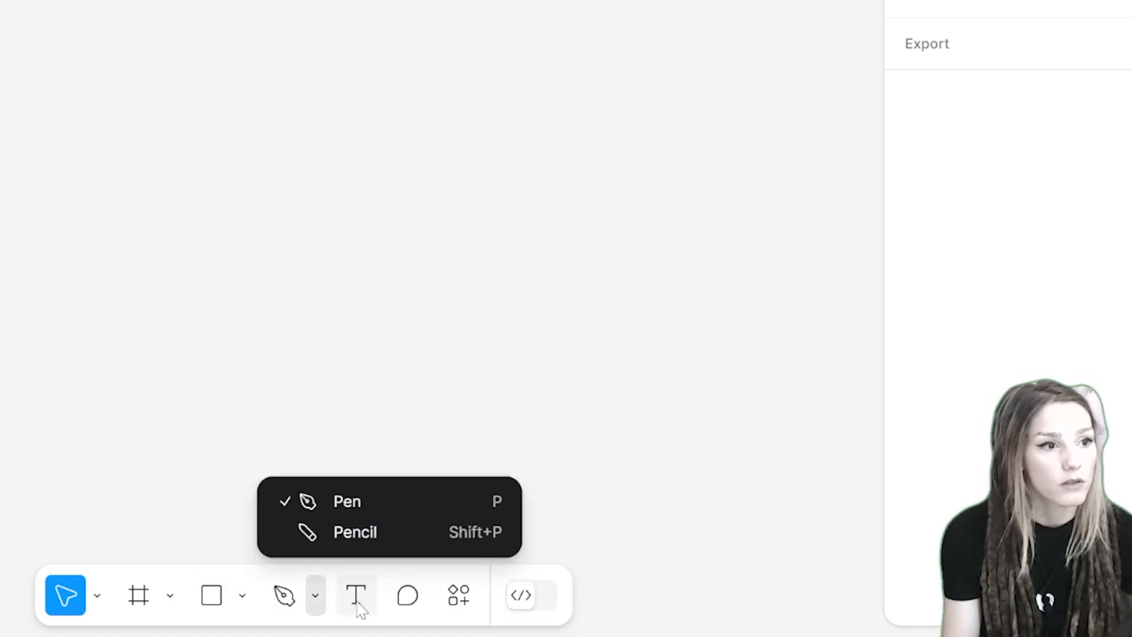
click(409, 607)
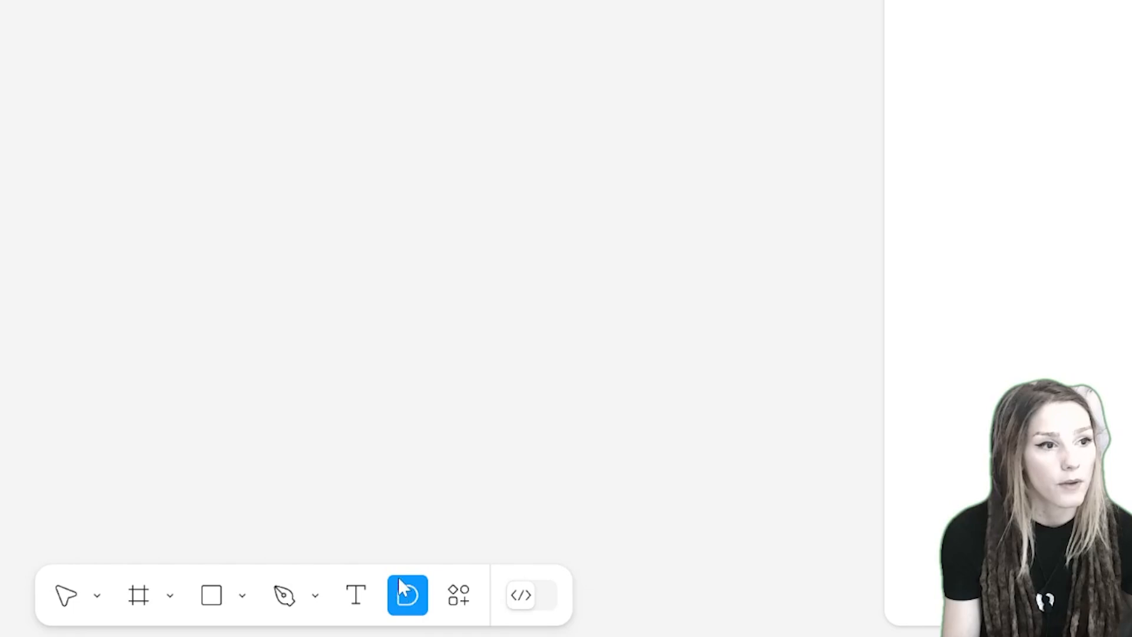
click(459, 607)
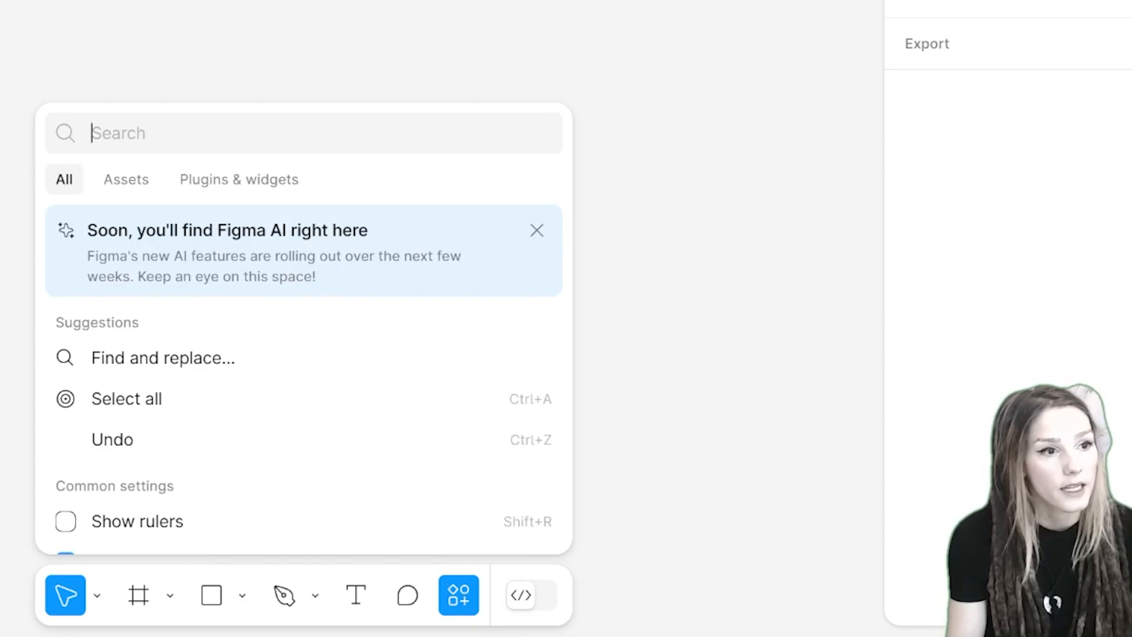
click(527, 598)
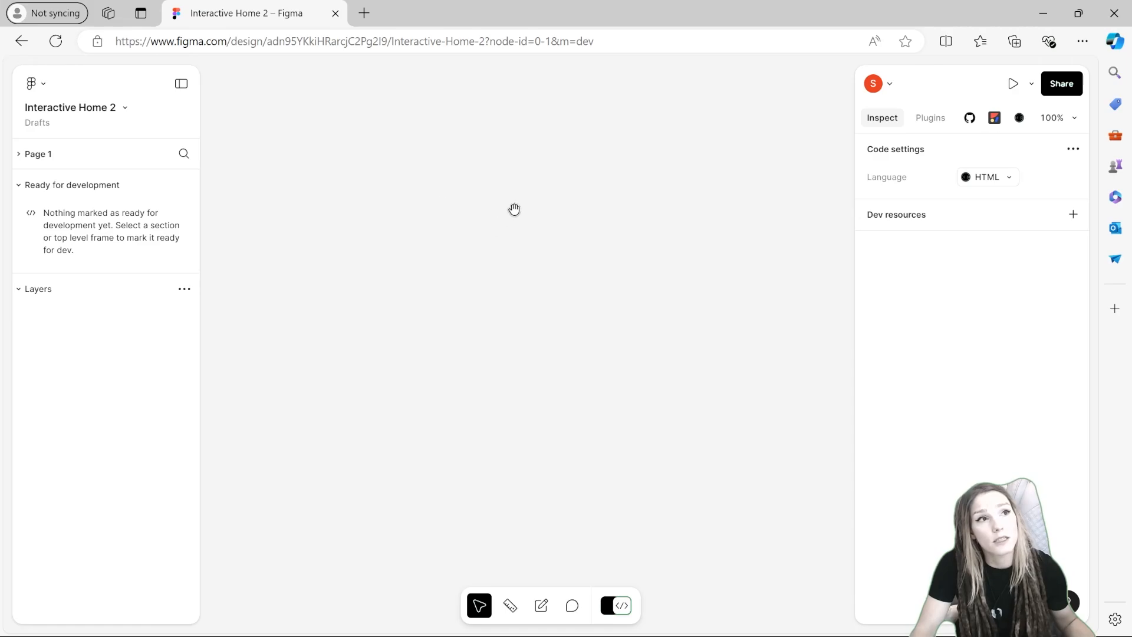
click(990, 179)
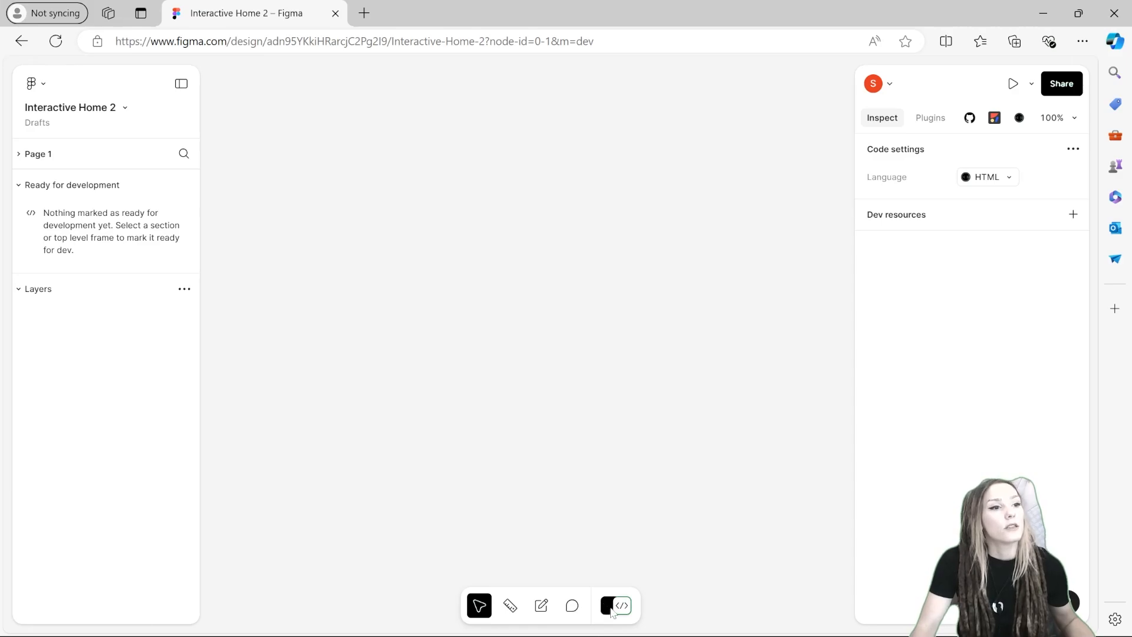
click(612, 611)
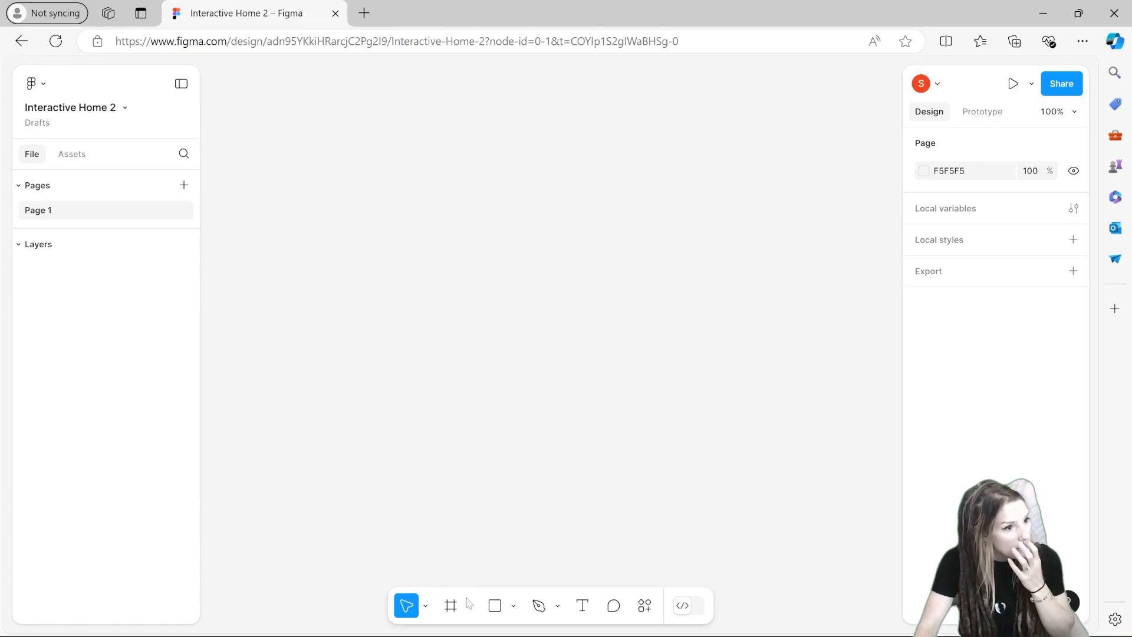
Step: Draw a rectangle about 439 × 436 on the canvas and set its fill to FFFFFF
click(495, 605)
drag(360, 208, 701, 546)
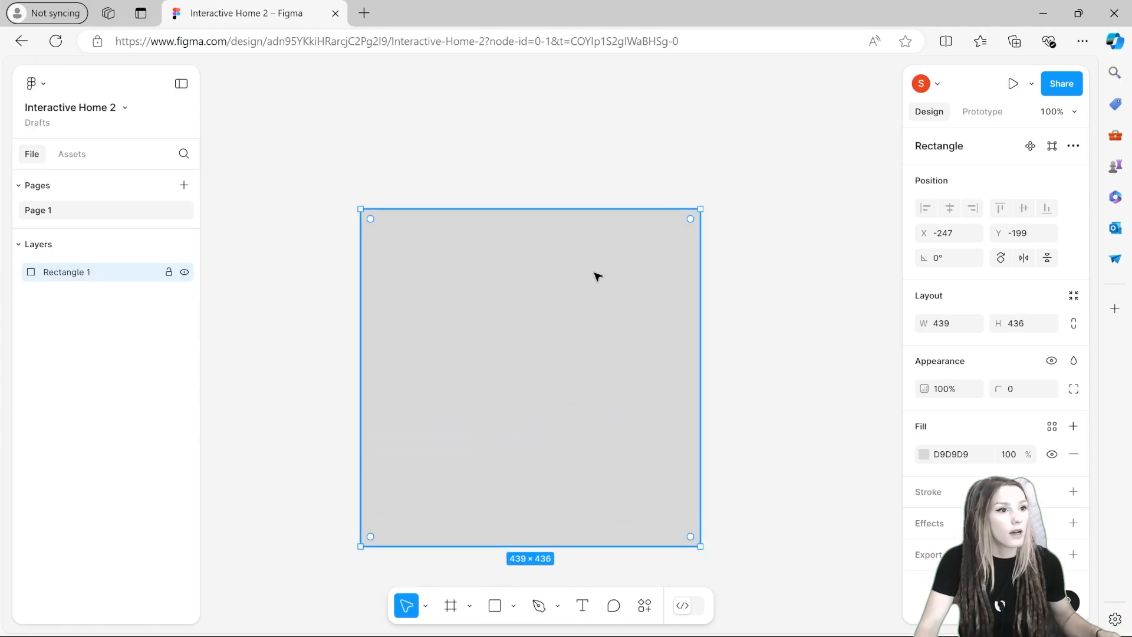
drag(597, 276, 575, 230)
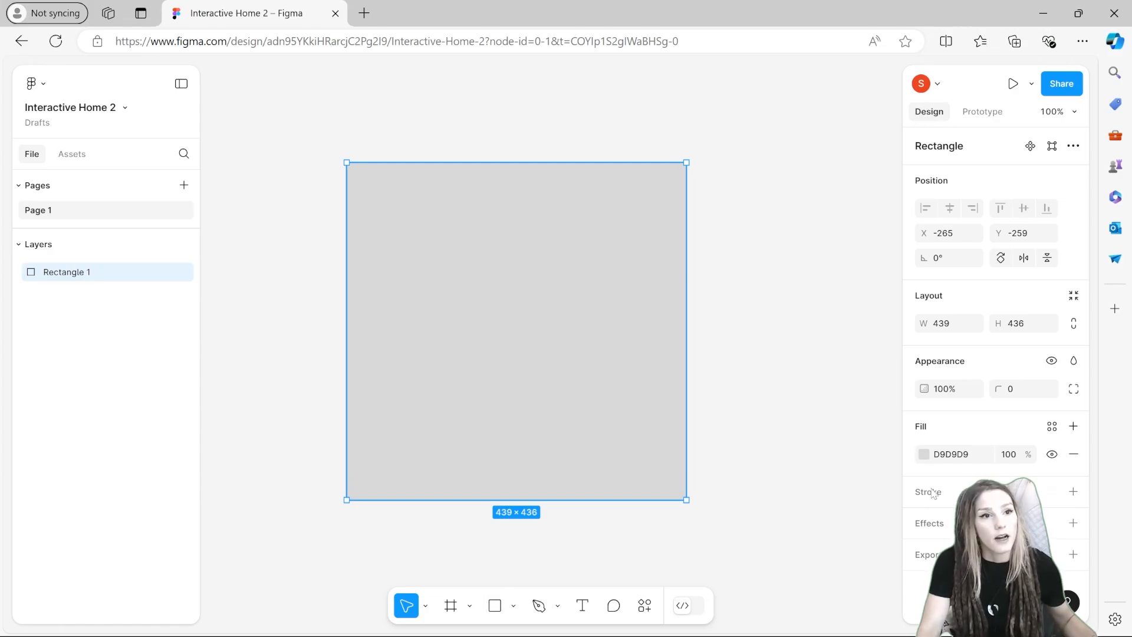
click(925, 456)
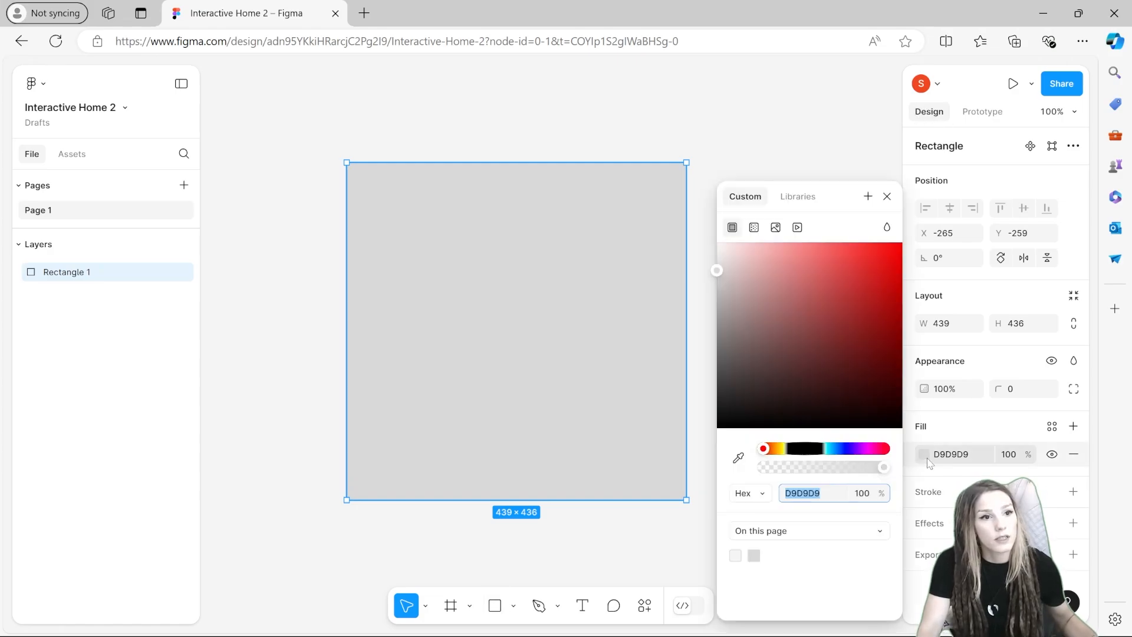
text(FFFFFF)
key(Return)
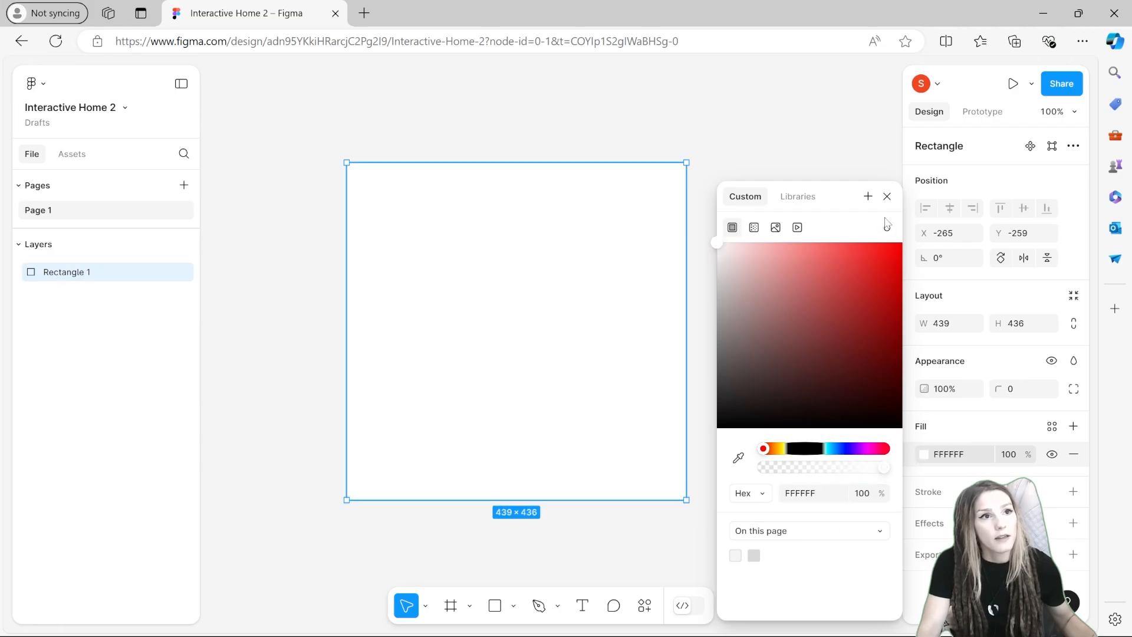
click(886, 197)
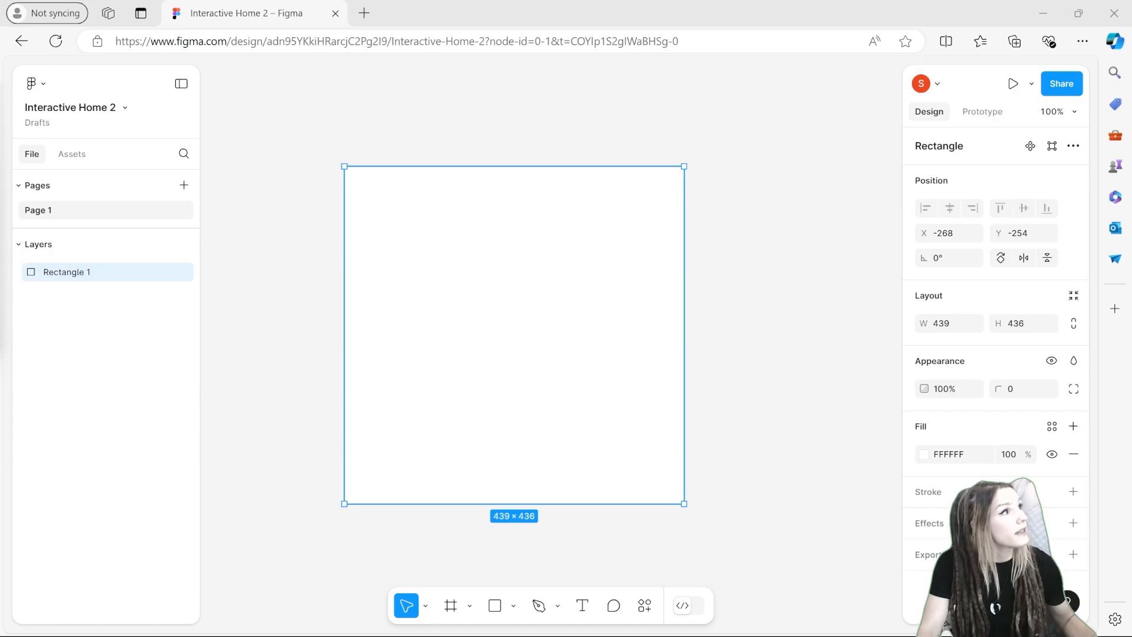
Step: Import the door image onto the canvas and resize it to fit over the white rectangle
drag(1131, 407, 538, 407)
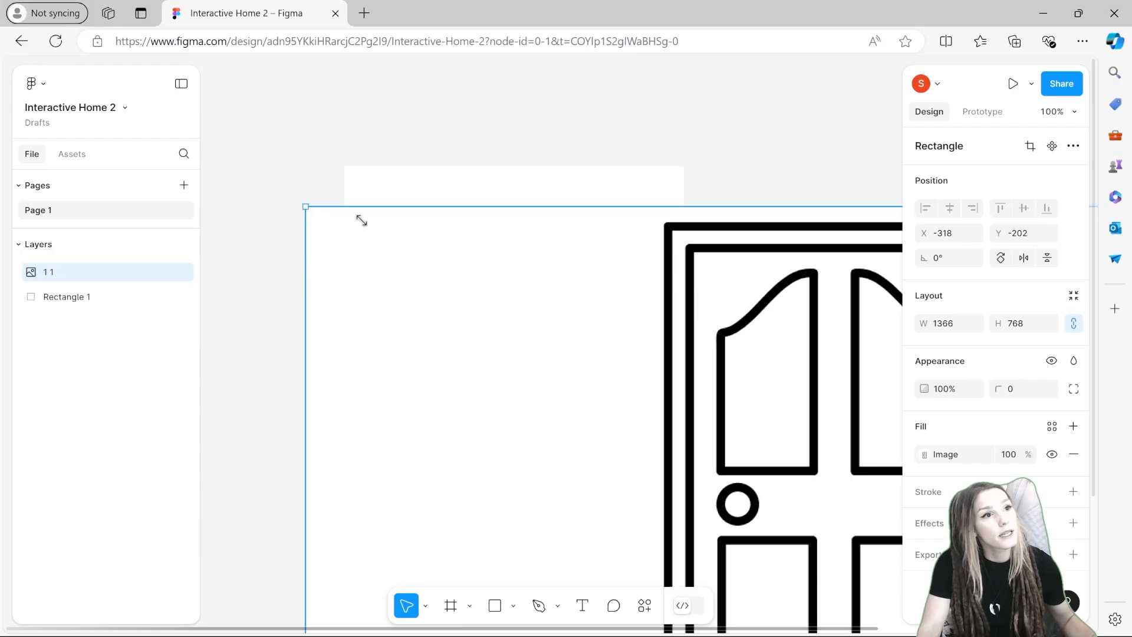
drag(361, 221, 310, 183)
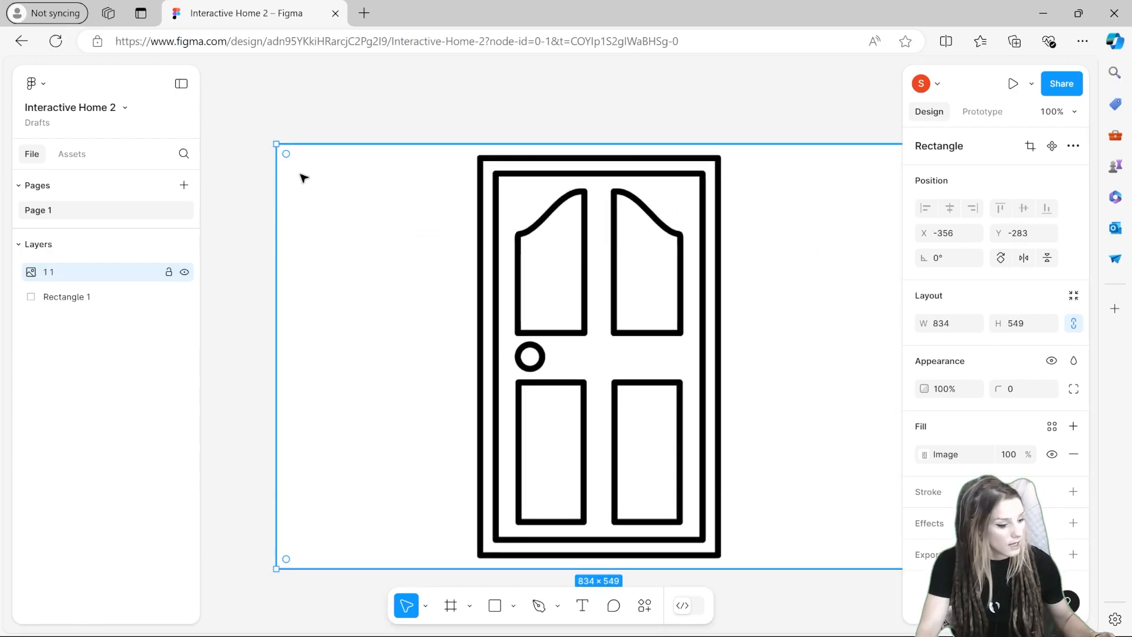
drag(276, 144, 702, 425)
drag(767, 501, 414, 501)
drag(487, 525, 494, 313)
drag(574, 357, 758, 480)
drag(641, 416, 538, 372)
drag(699, 462, 766, 503)
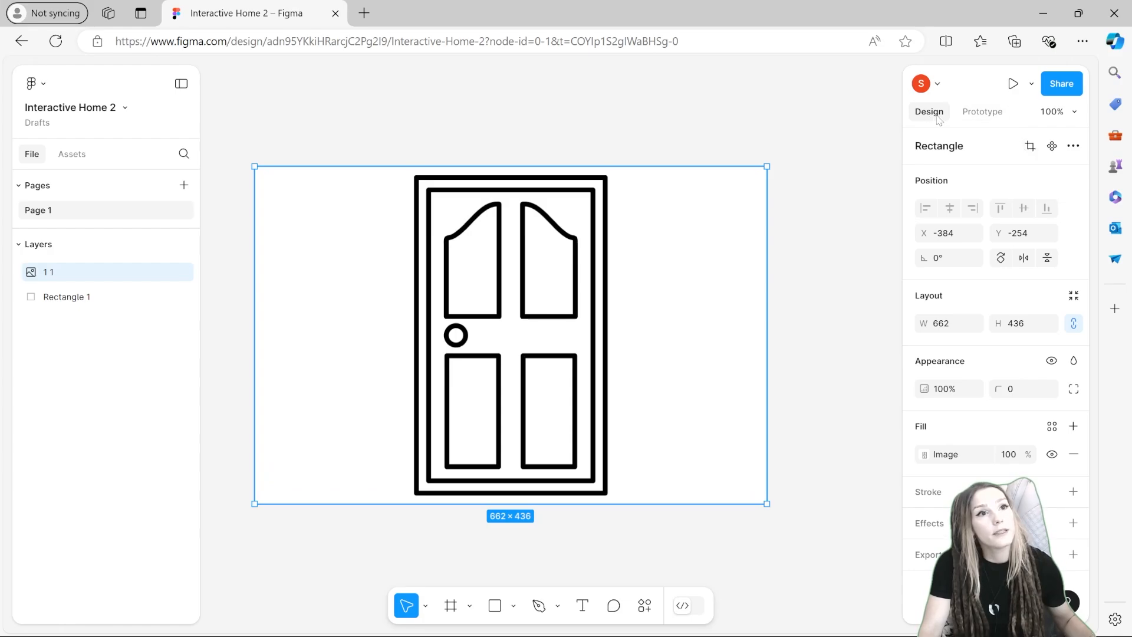
Step: Crop the door image to about 249 × 412 around the door outline
click(1031, 147)
drag(769, 189, 611, 219)
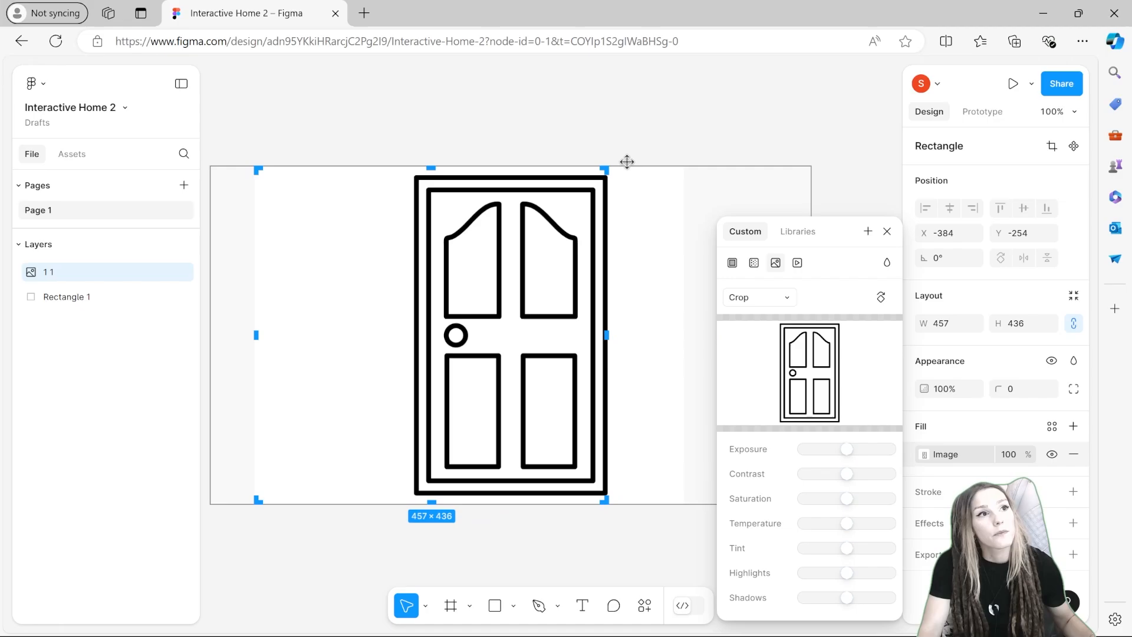
click(641, 90)
click(641, 89)
click(565, 241)
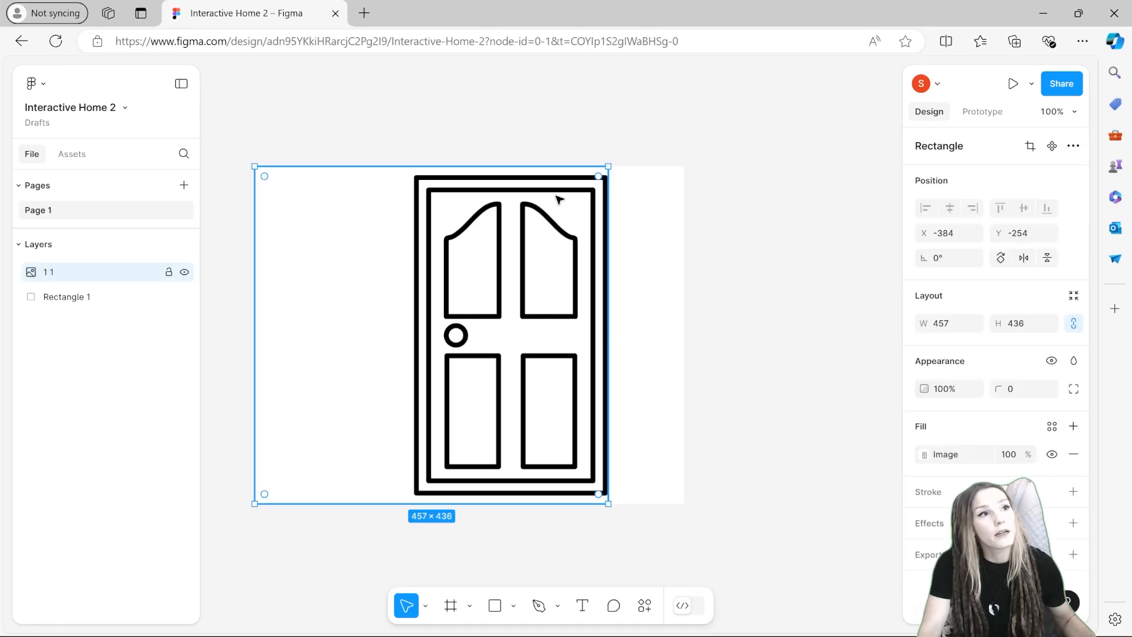
double_click(255, 169)
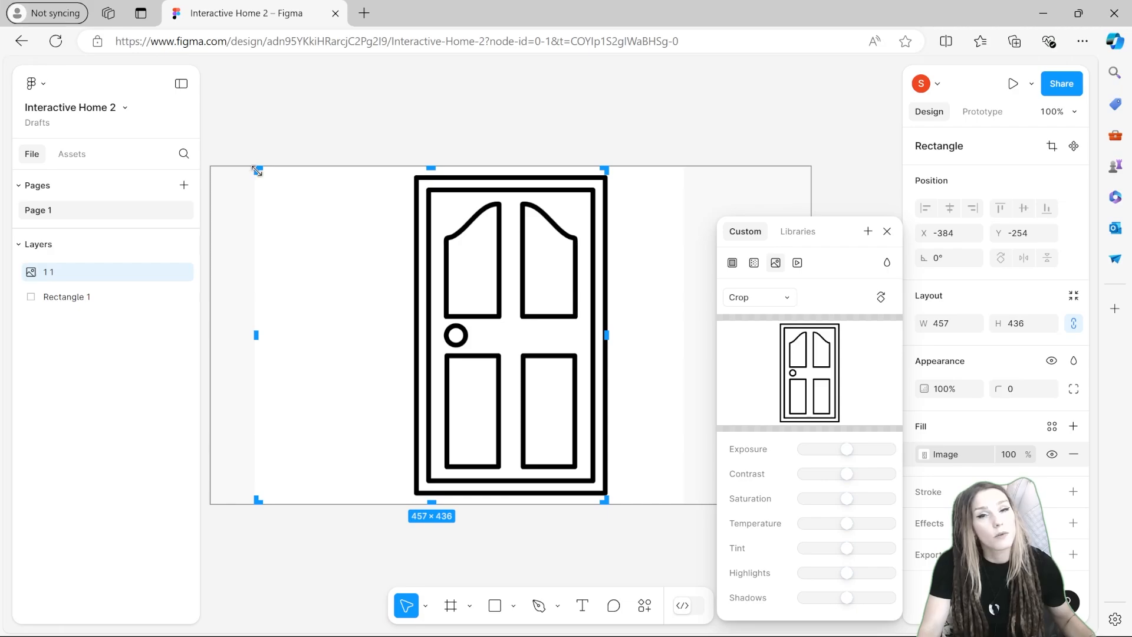
drag(257, 170, 413, 176)
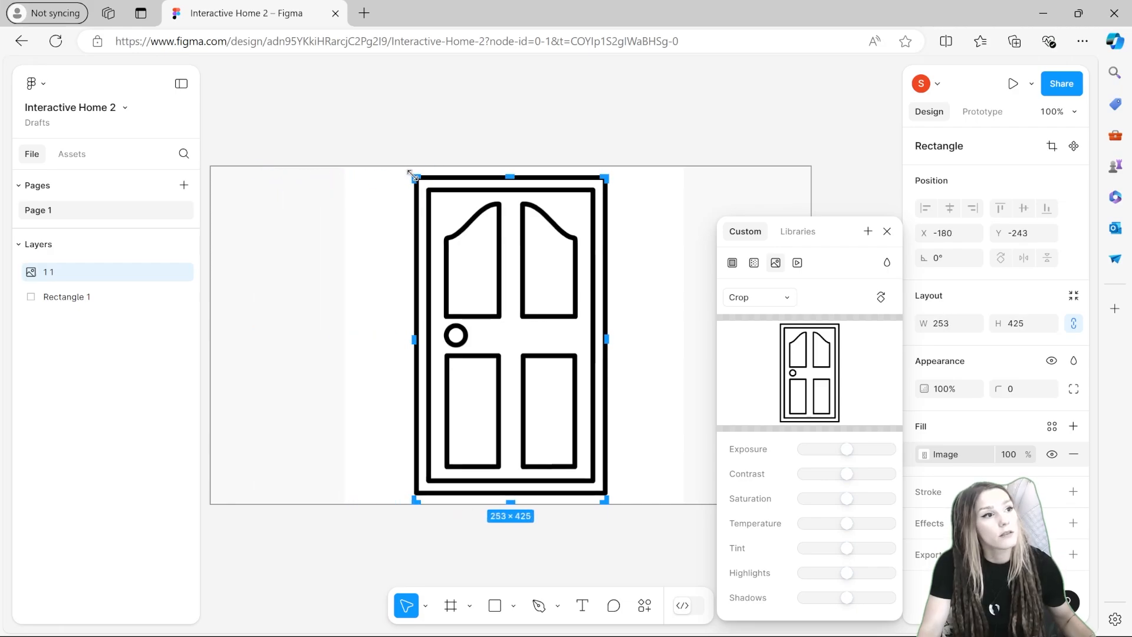
scroll(594, 302, up, 5)
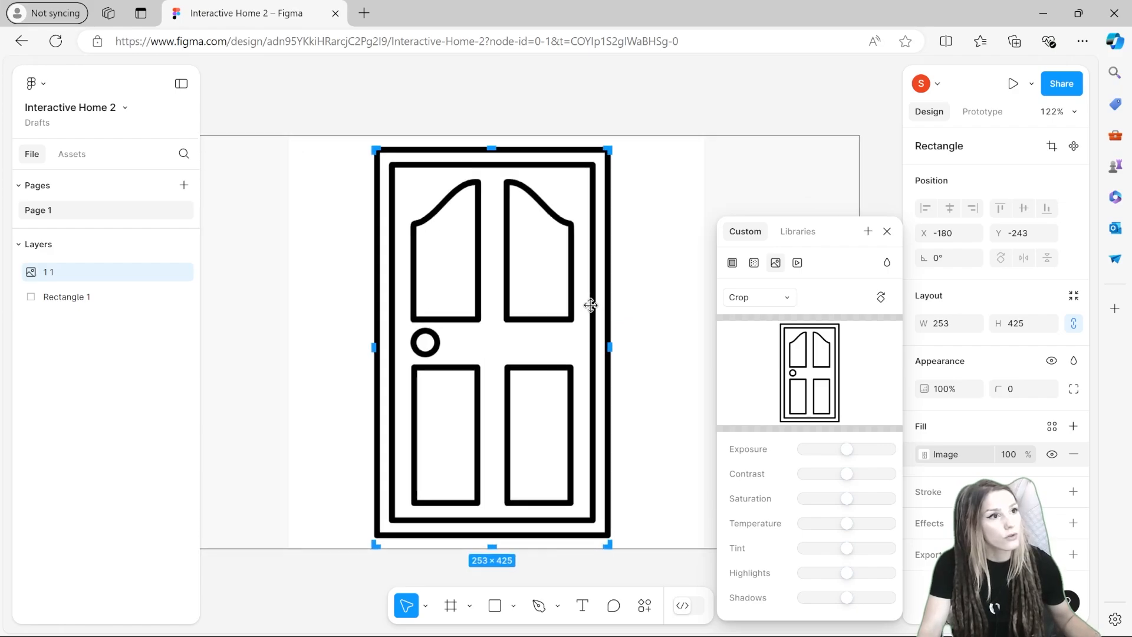
scroll(581, 303, up, 1)
scroll(580, 302, down, 5)
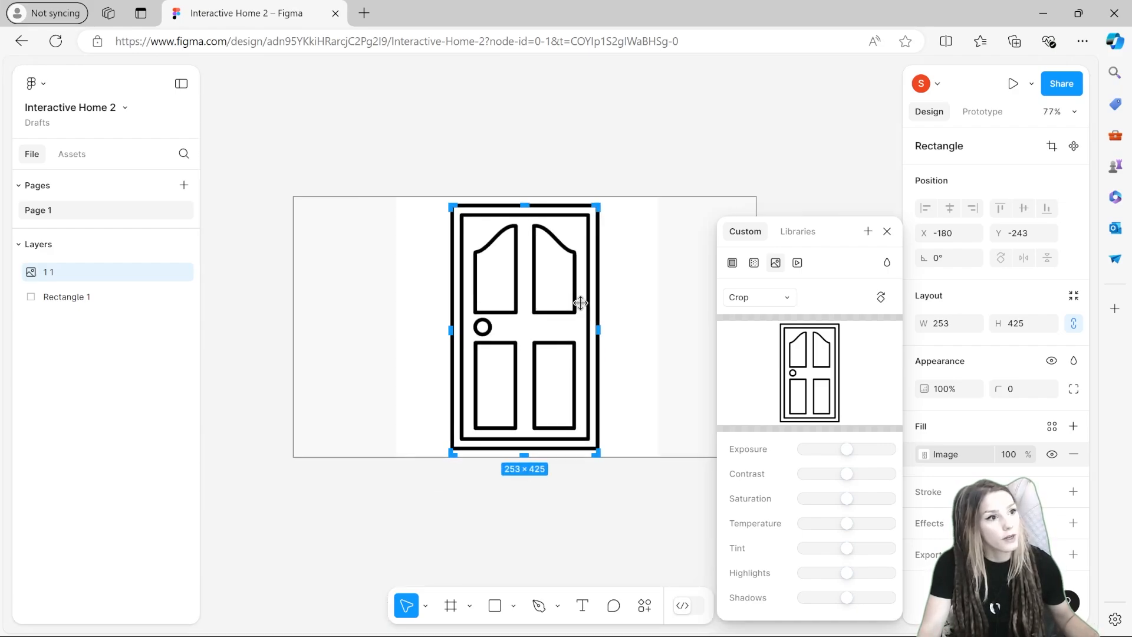
scroll(590, 514, up, 5)
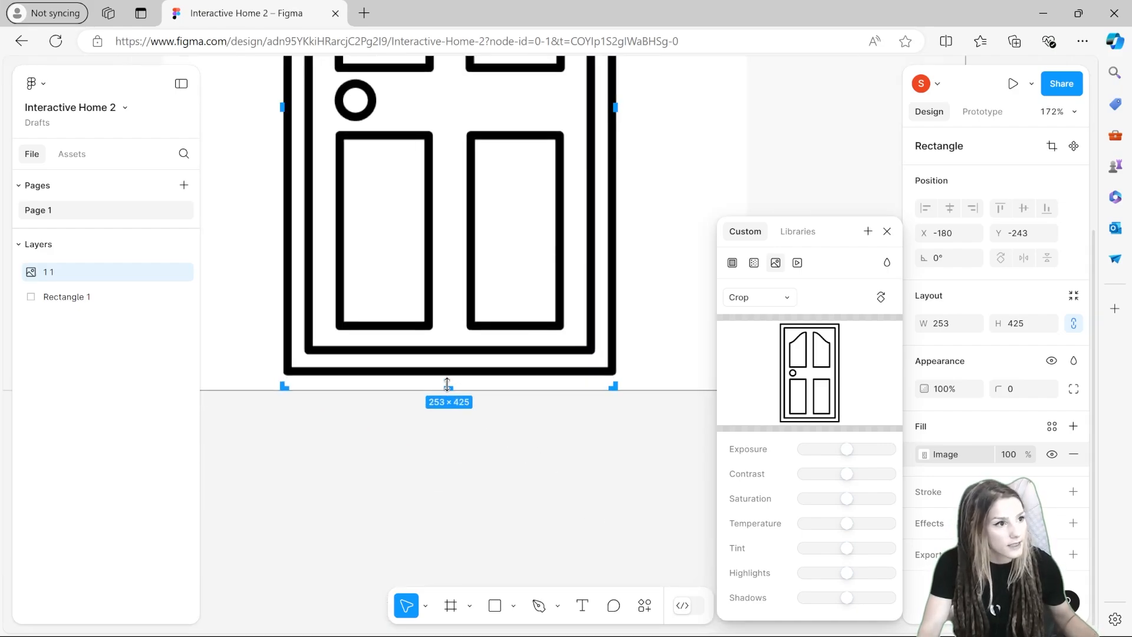
drag(447, 383, 448, 371)
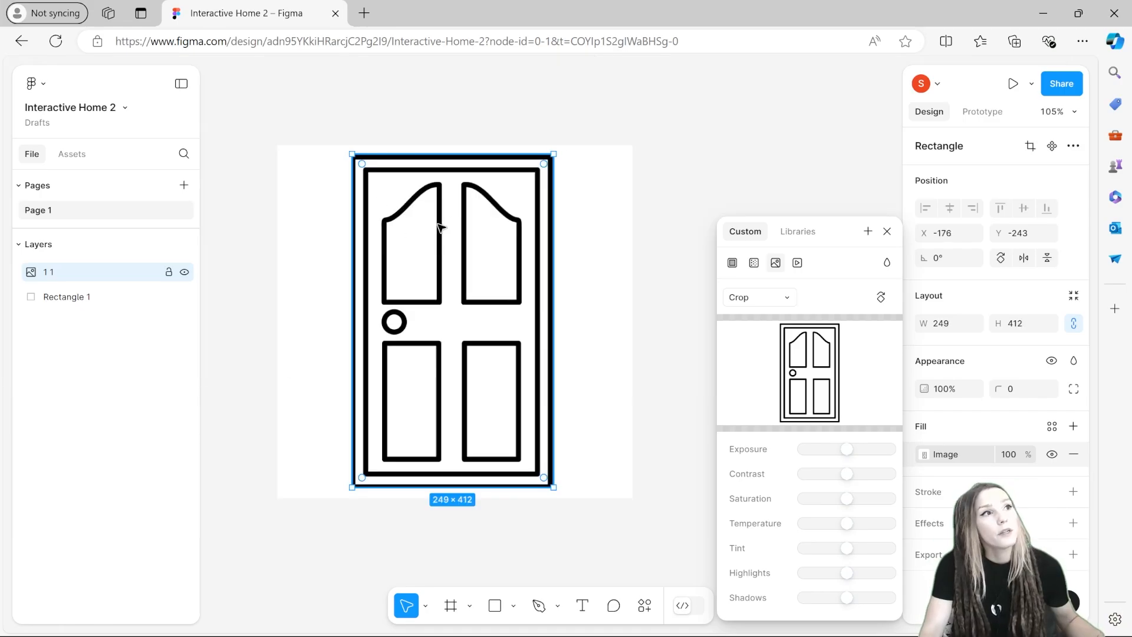
Step: Add a drop shadow effect to the door image with a Y offset of 6
click(942, 528)
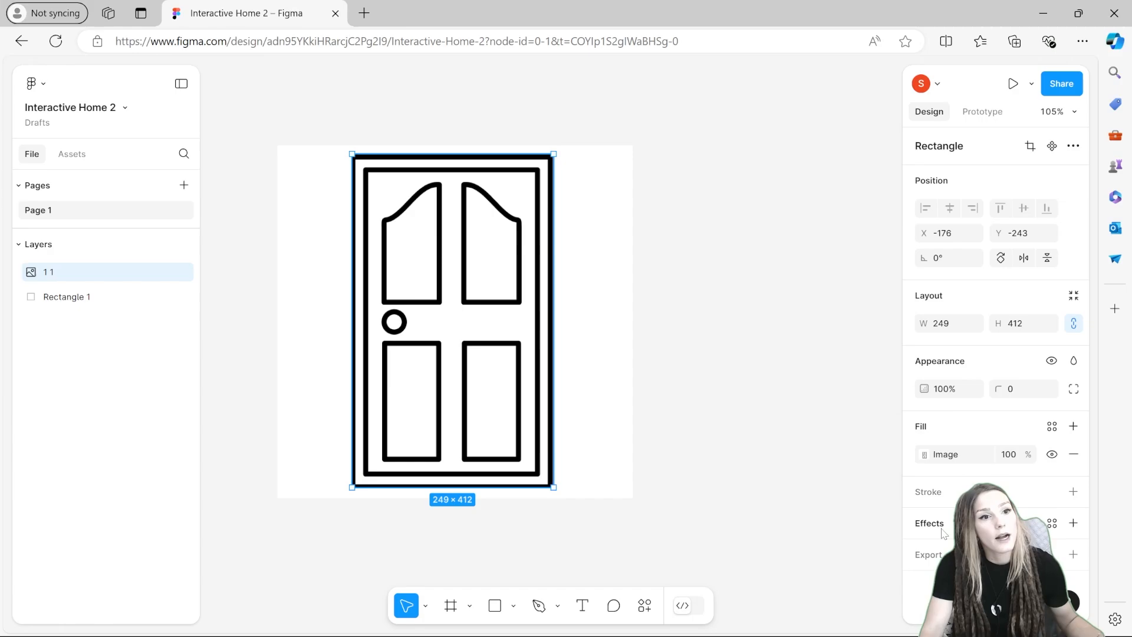
click(1073, 523)
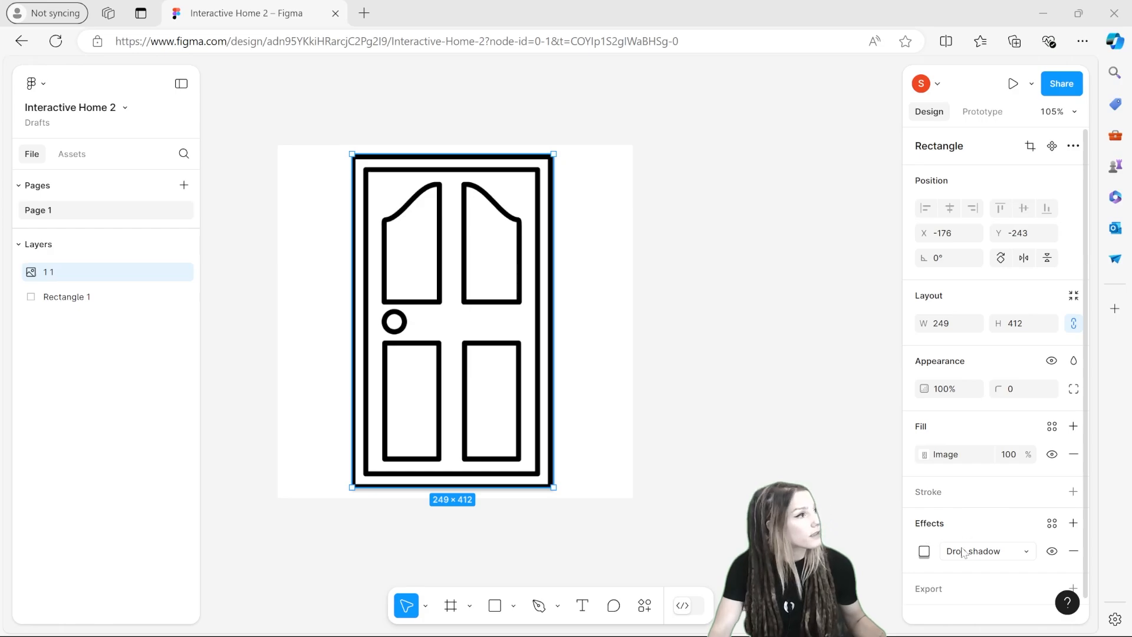
click(924, 550)
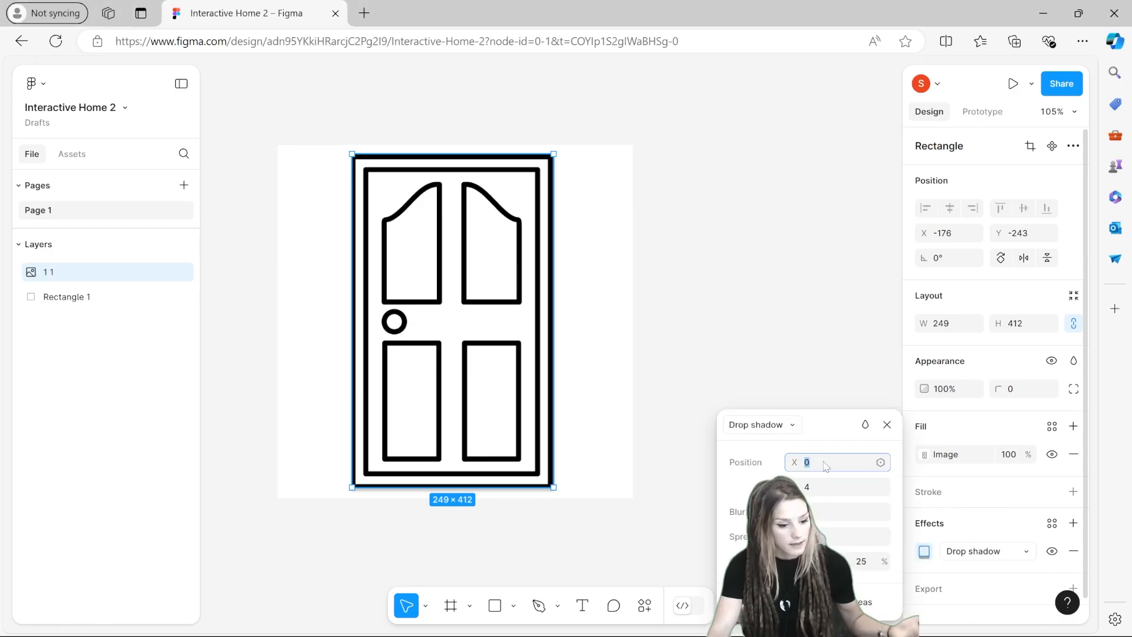
click(813, 493)
text(6)
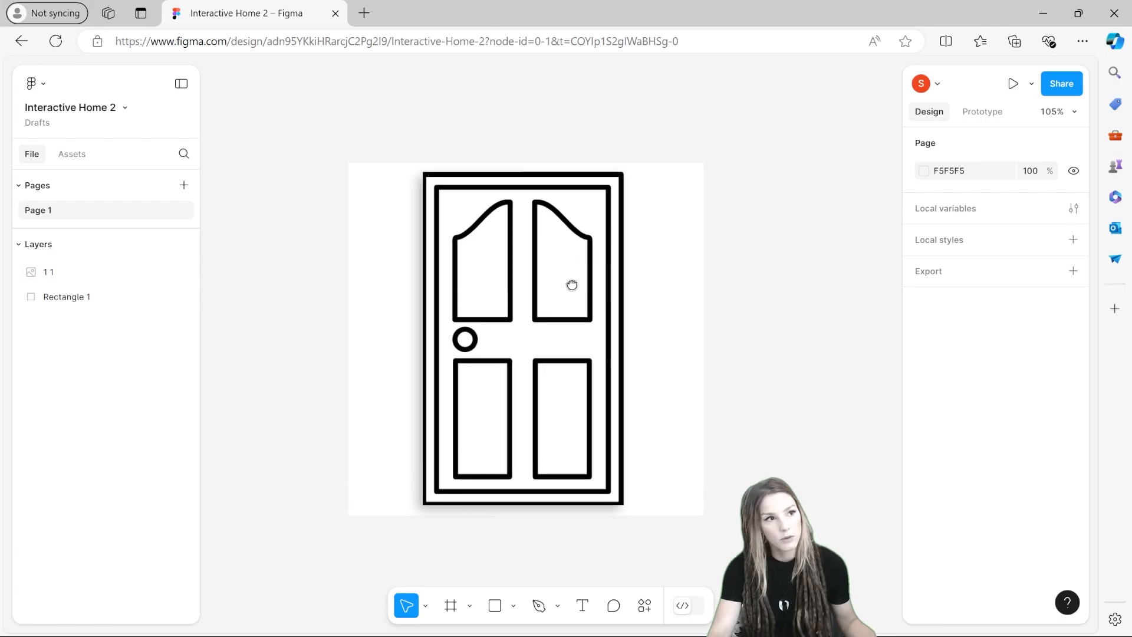
Step: Select the door image and the white rectangle and wrap them together in a frame
drag(571, 283, 516, 245)
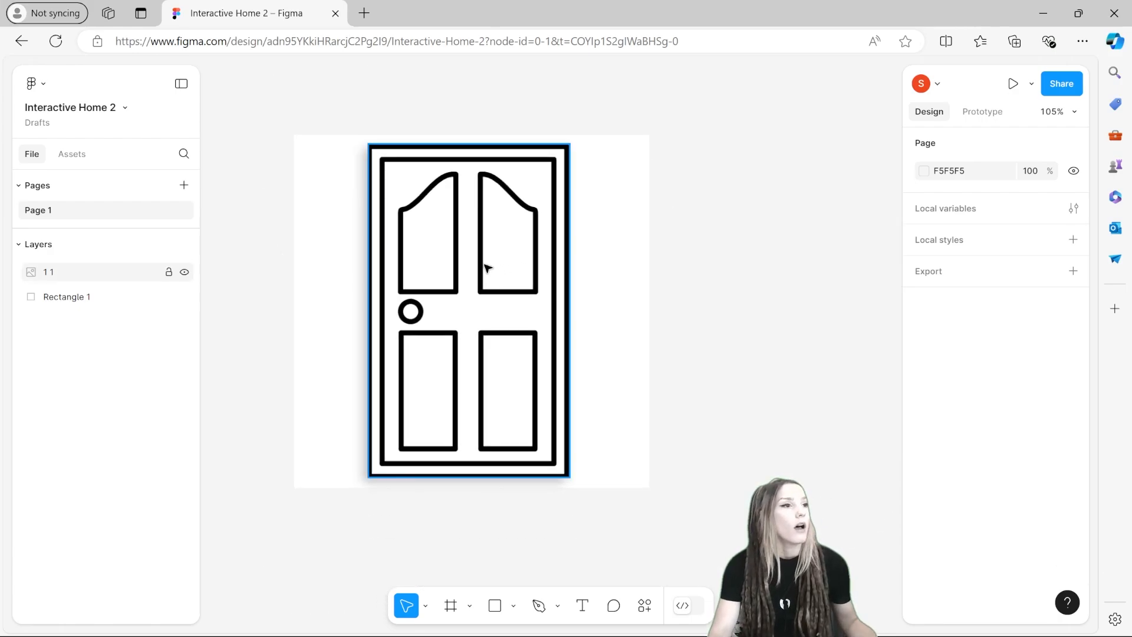
click(49, 275)
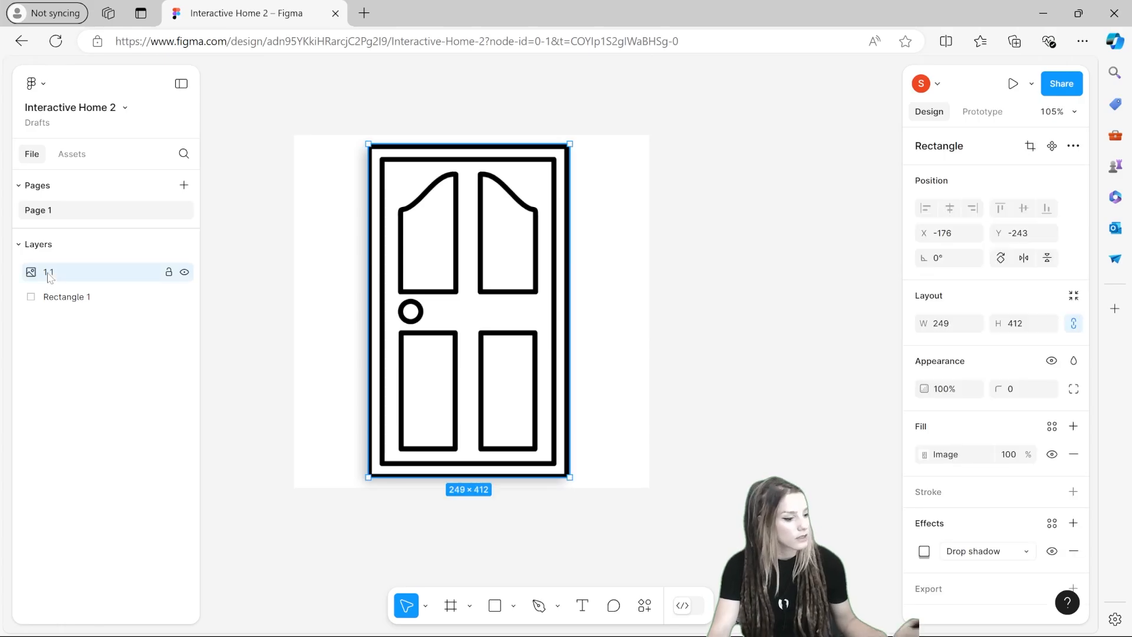
shift+click(56, 296)
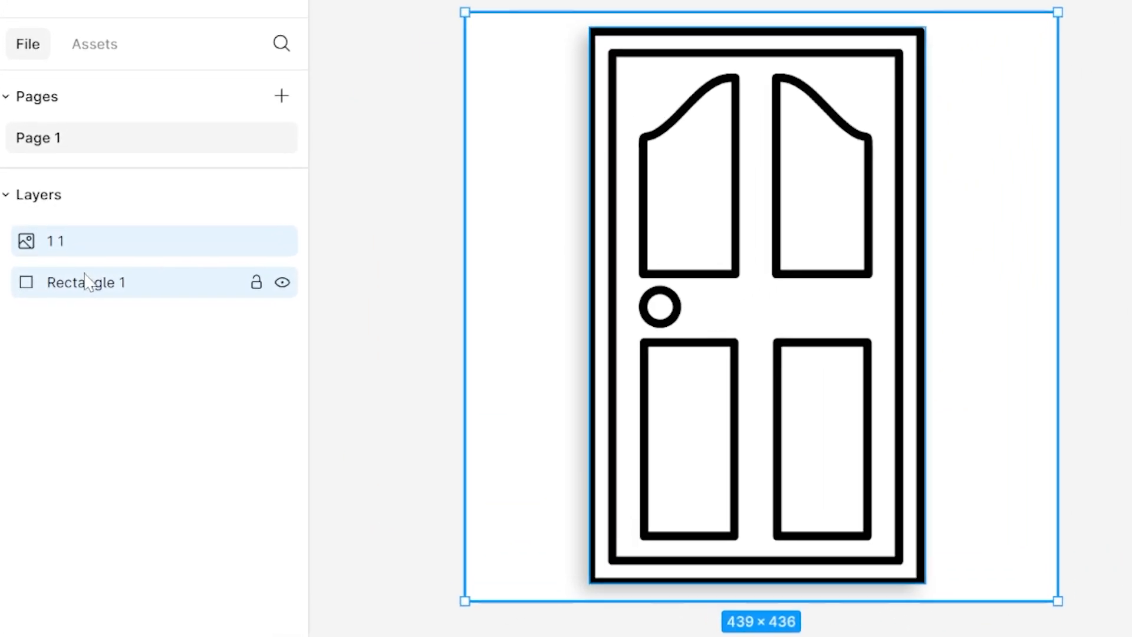
right_click(66, 250)
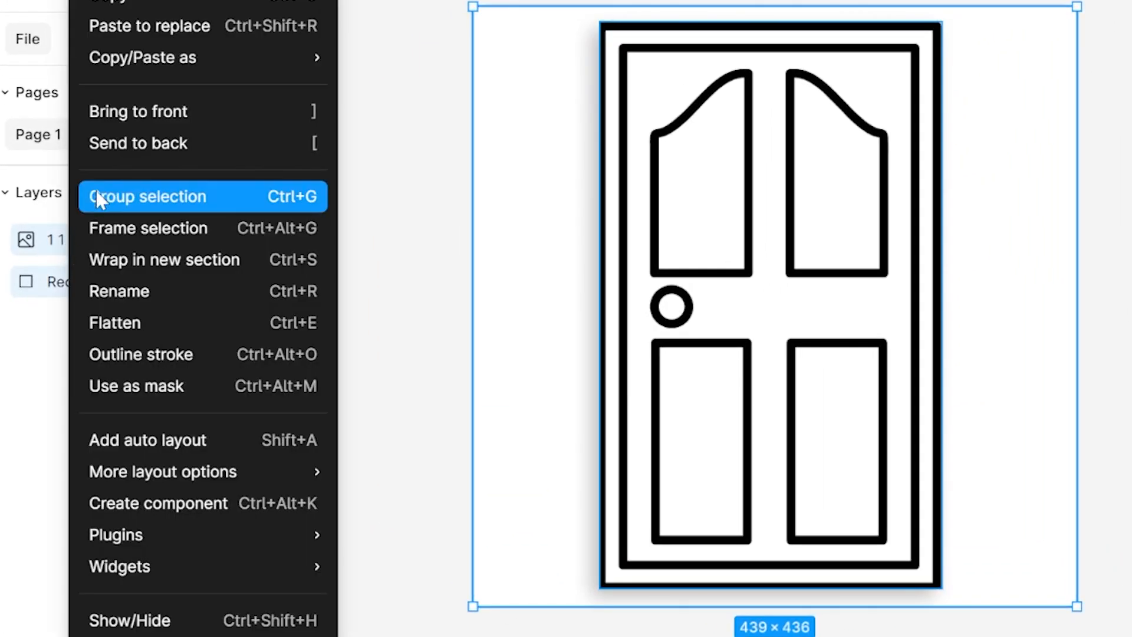
click(165, 239)
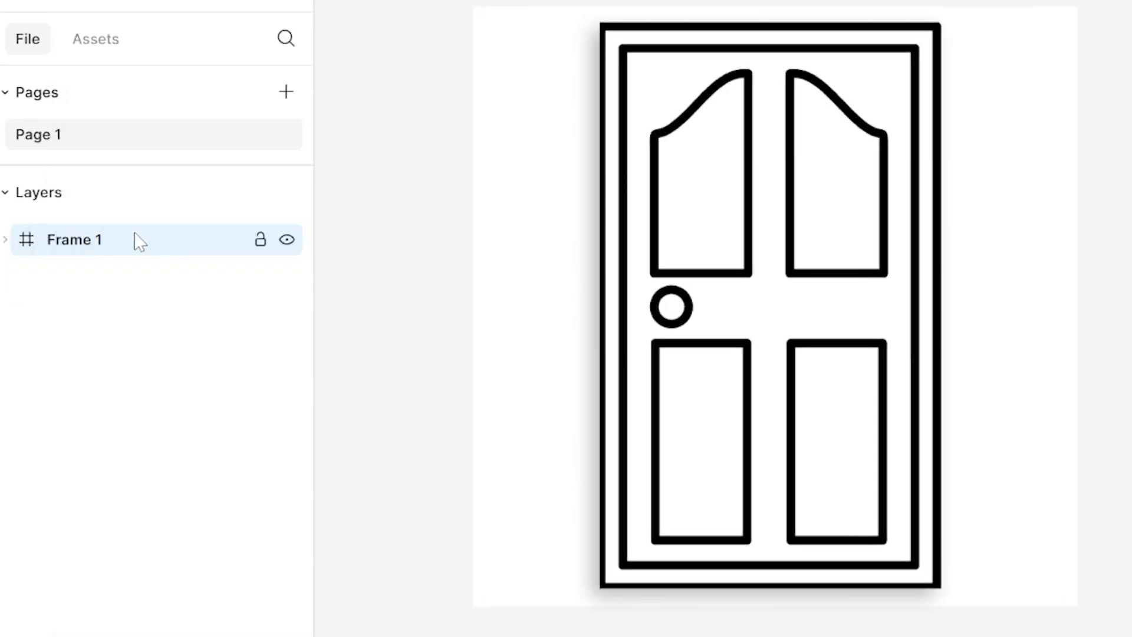
click(94, 243)
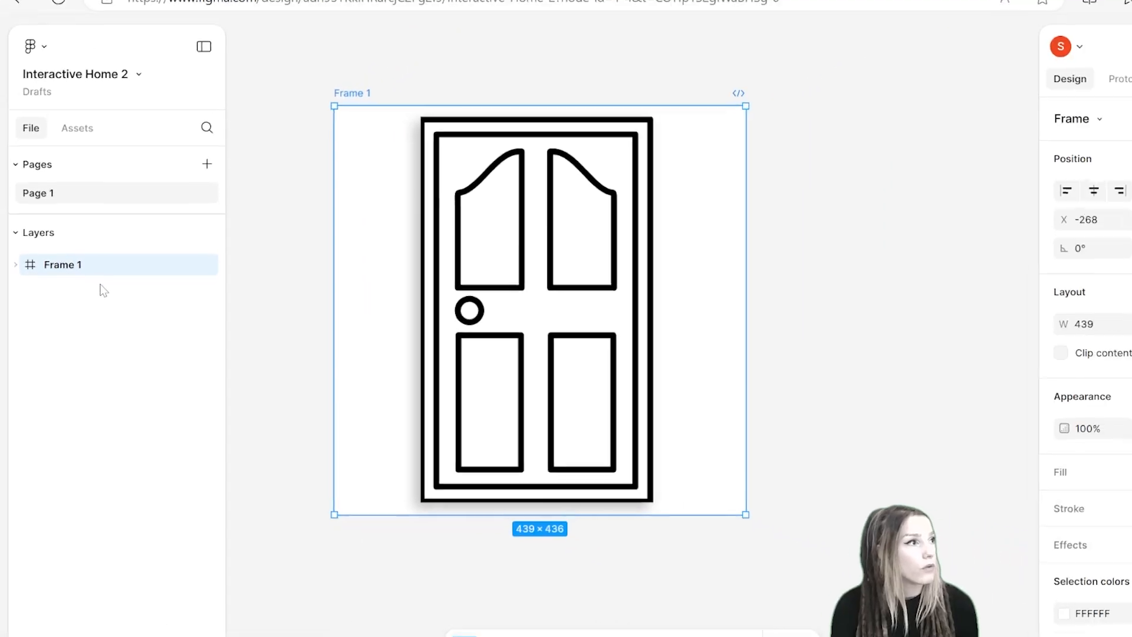
Step: Rename the new frame as Door
double_click(68, 242)
text(D)
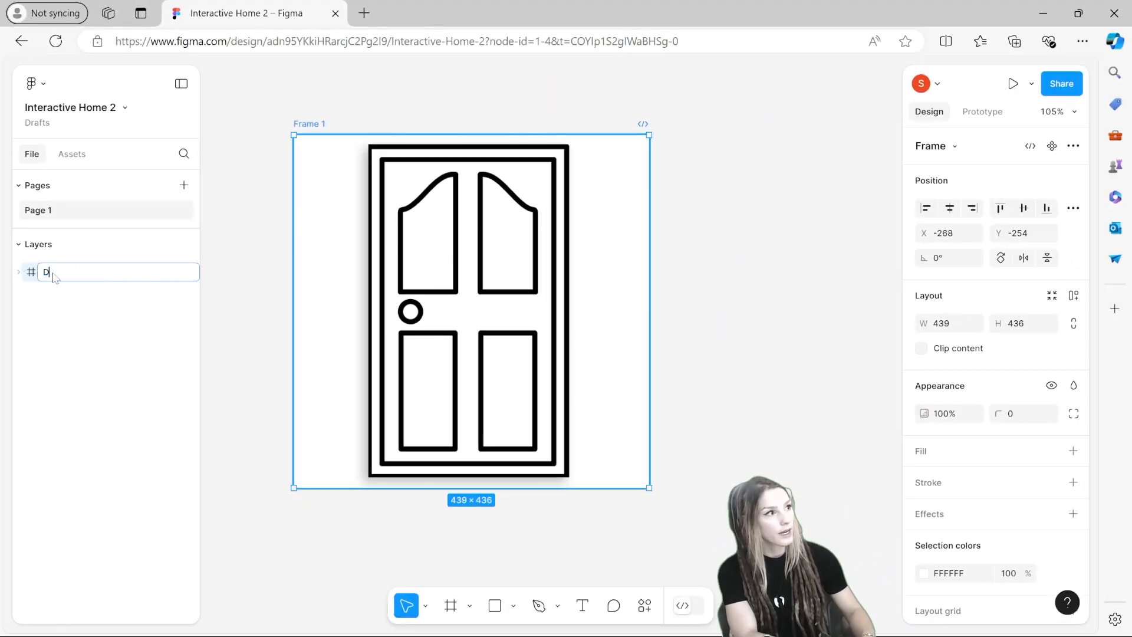
text(oor)
key(Return)
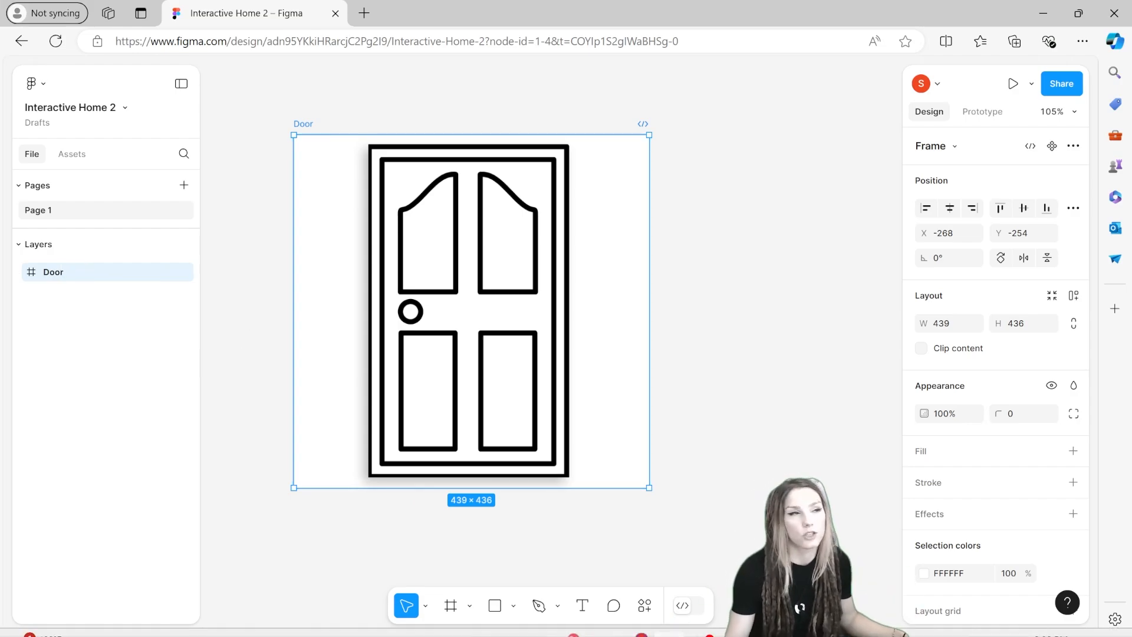
Step: Duplicate the white rectangle inside the Door frame and move the copy out of the frame
click(66, 275)
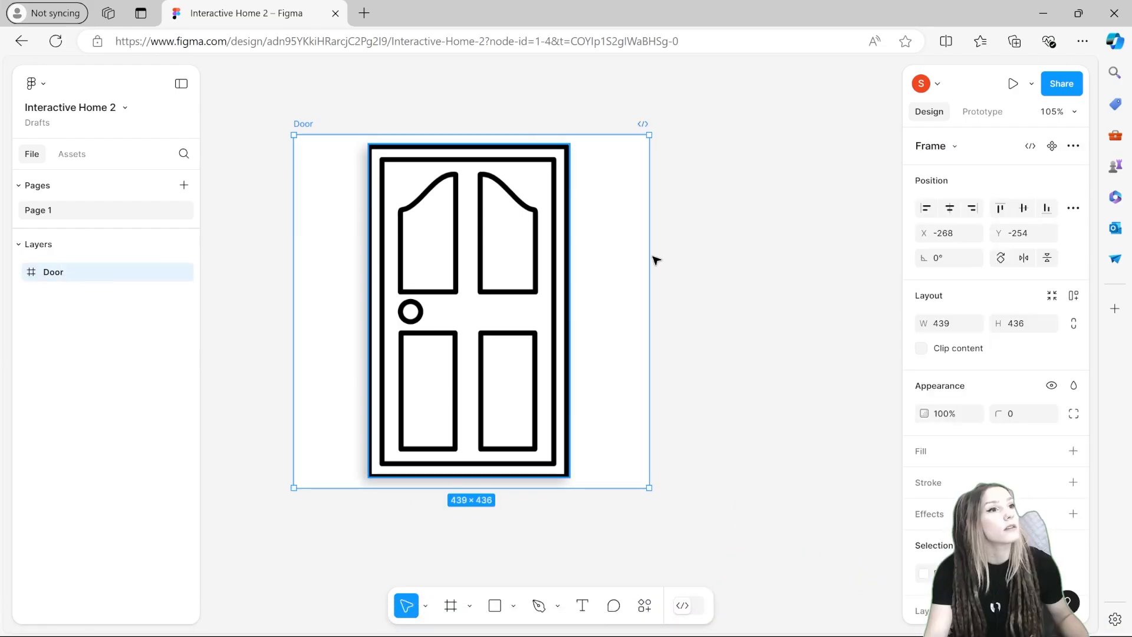
click(18, 271)
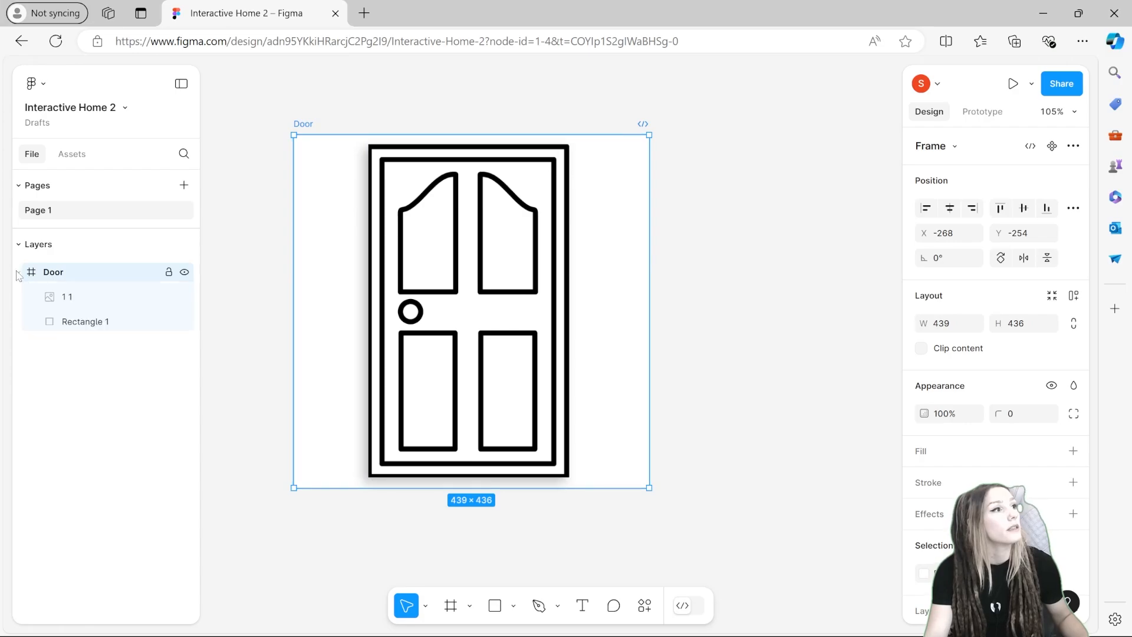
click(81, 323)
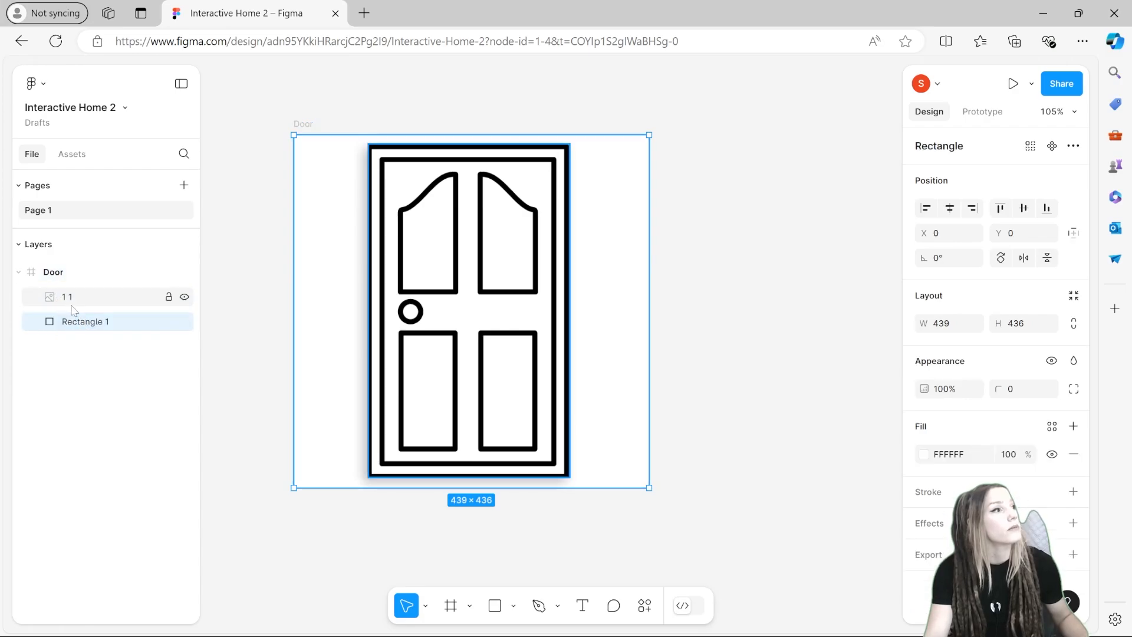
key(ctrl+d)
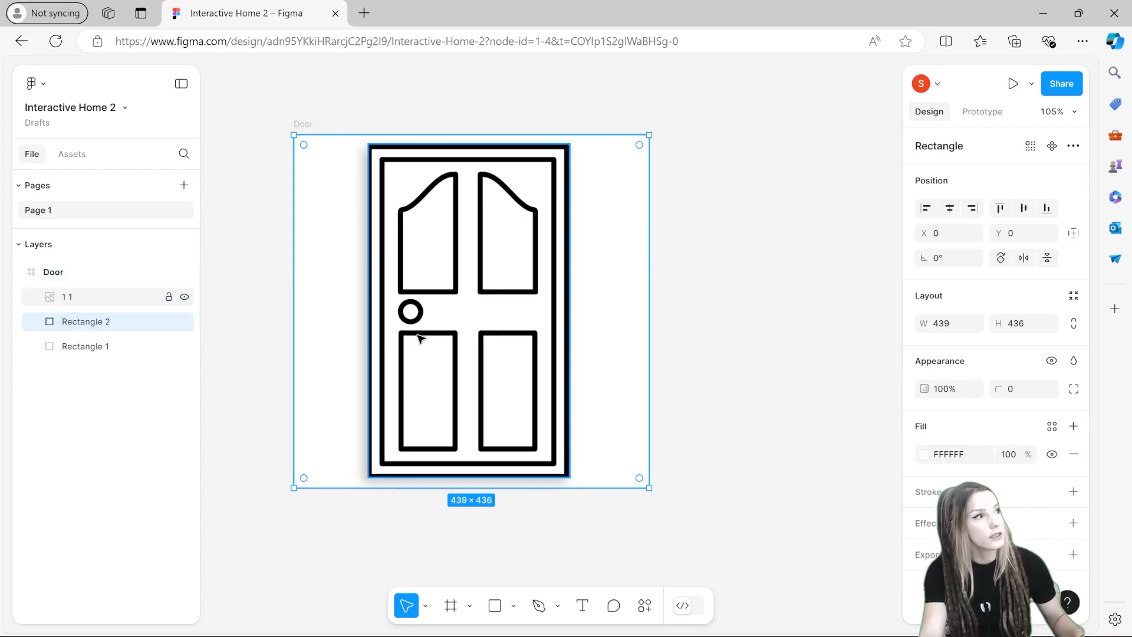
drag(92, 346, 42, 263)
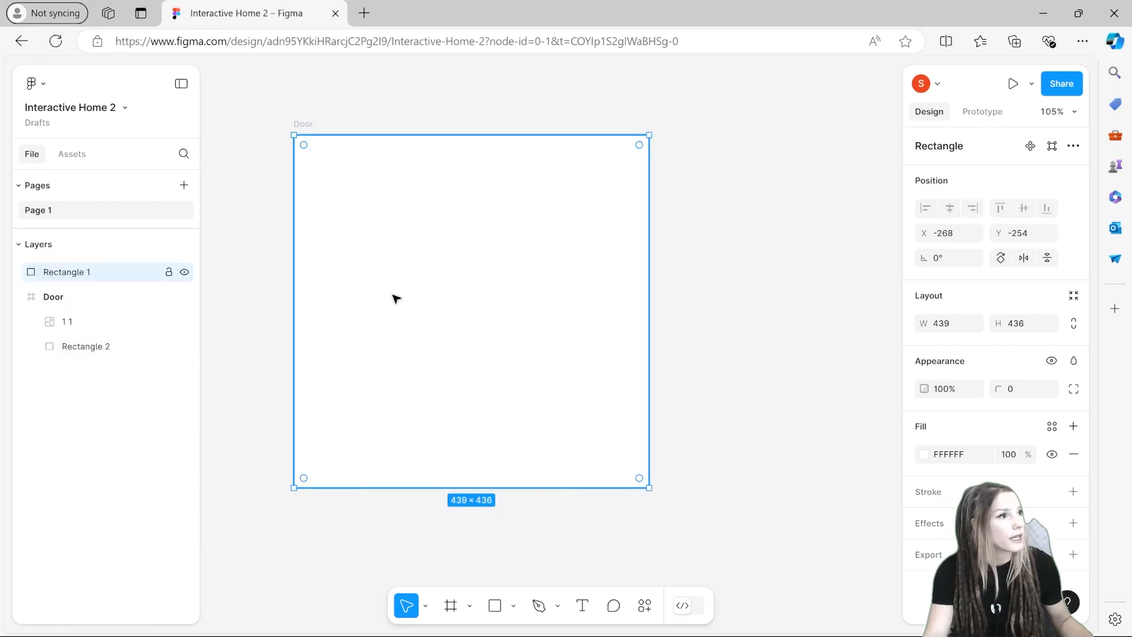
Step: Move the rectangle copy beside the Door frame and import the hallway image over it
drag(392, 295, 500, 316)
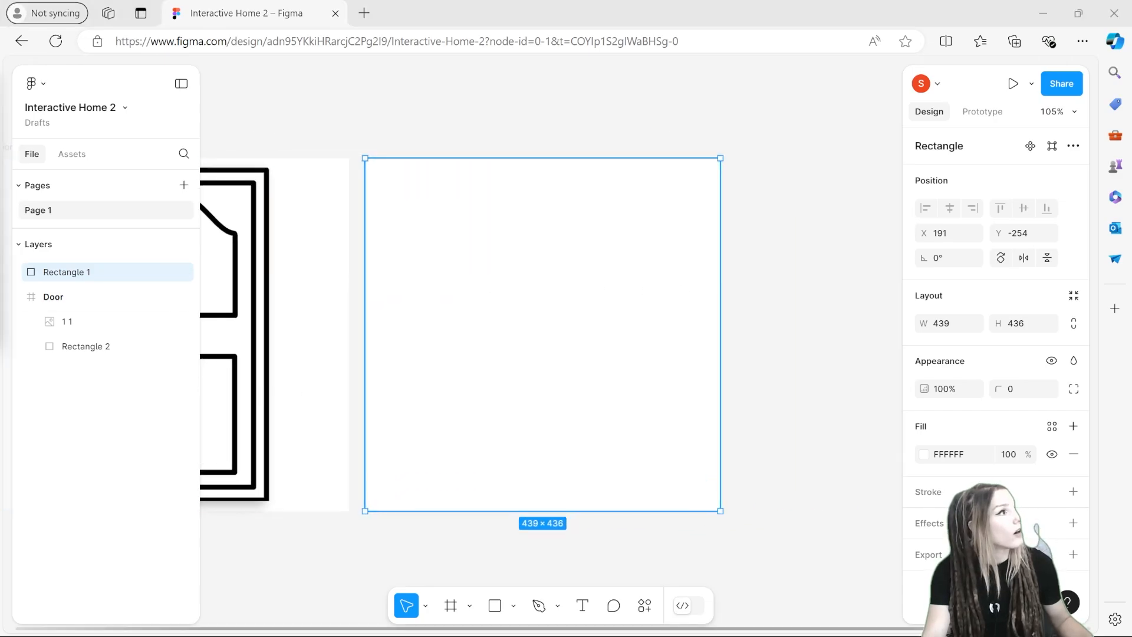
drag(538, 310, 714, 500)
drag(478, 230, 818, 237)
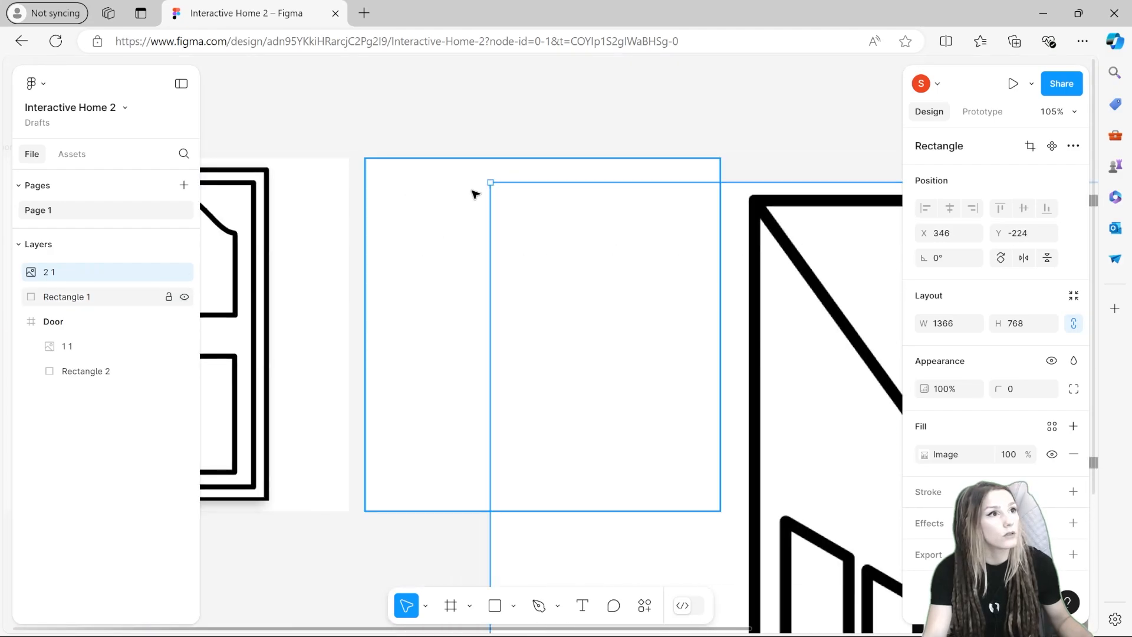
drag(490, 180, 661, 292)
drag(767, 383, 398, 273)
Step: Crop and resize the hallway image to fit the rectangle at 439 × 436
click(1030, 145)
drag(799, 324, 682, 324)
drag(294, 322, 412, 322)
scroll(546, 185, up, 5)
scroll(554, 270, down, 9)
drag(546, 234, 546, 231)
key(Return)
scroll(544, 232, down, 3)
scroll(544, 232, up, 5)
drag(363, 157, 299, 119)
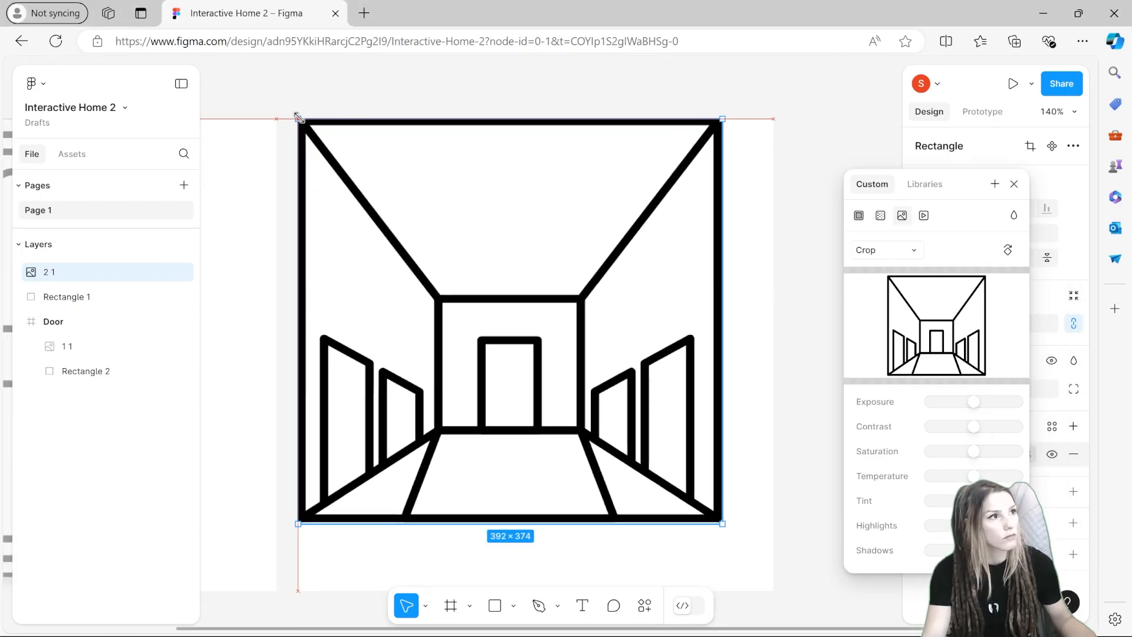
drag(720, 120, 774, 119)
scroll(717, 161, down, 5)
drag(533, 232, 531, 300)
scroll(531, 303, up, 5)
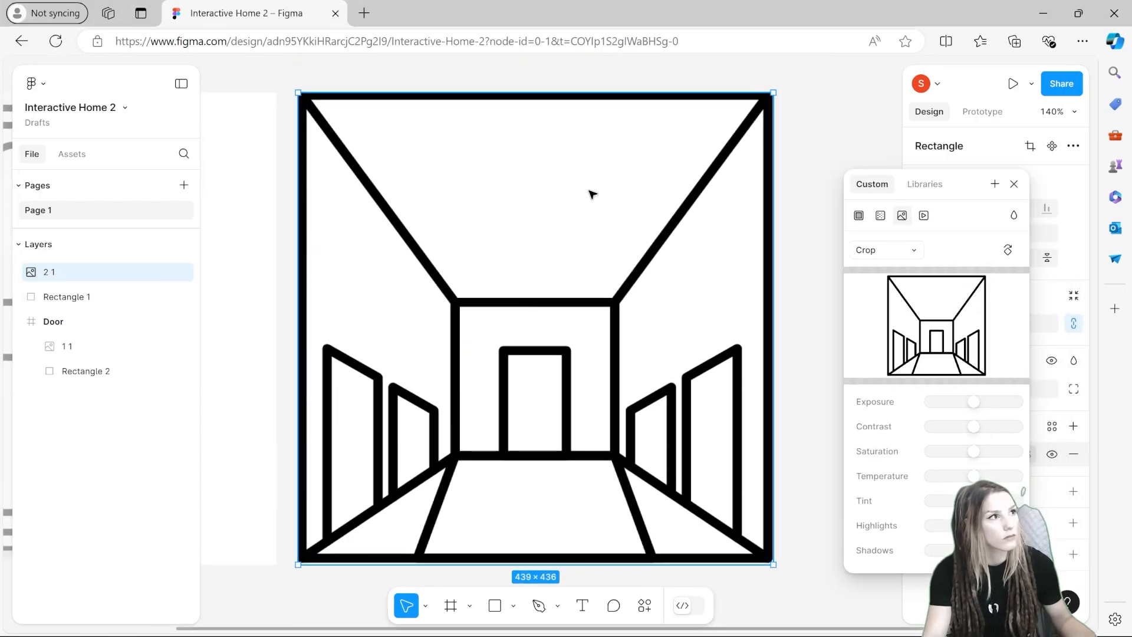
key(Return)
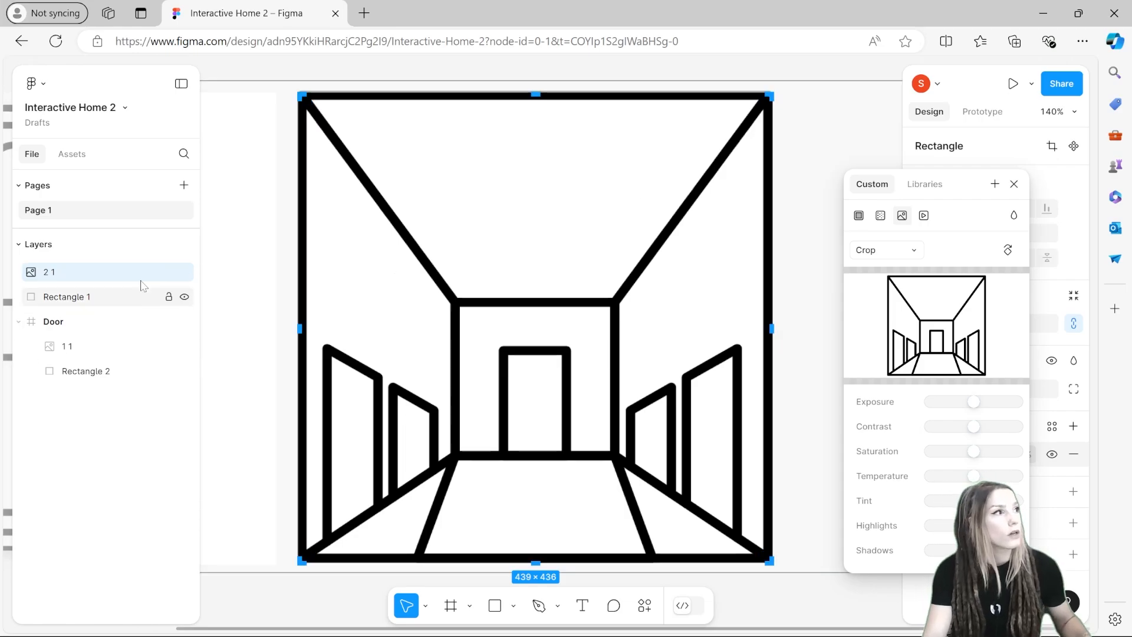
Step: Wrap the hallway image and rectangle together in a frame and name it Hallway
shift+click(88, 297)
right_click(97, 273)
click(127, 292)
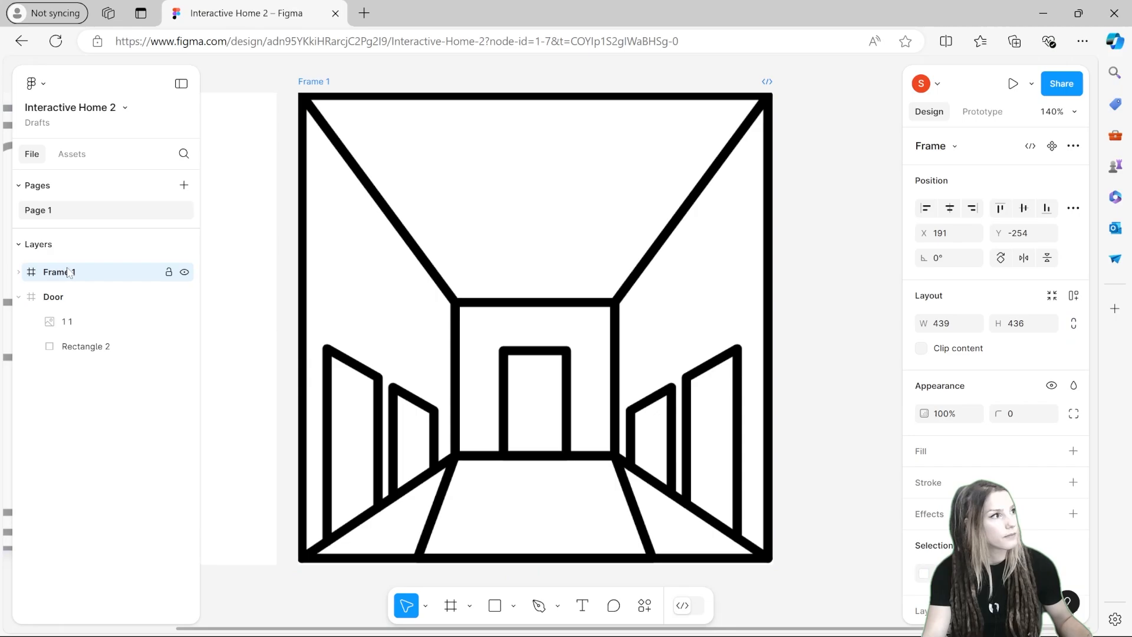
double_click(57, 273)
text(Hallw)
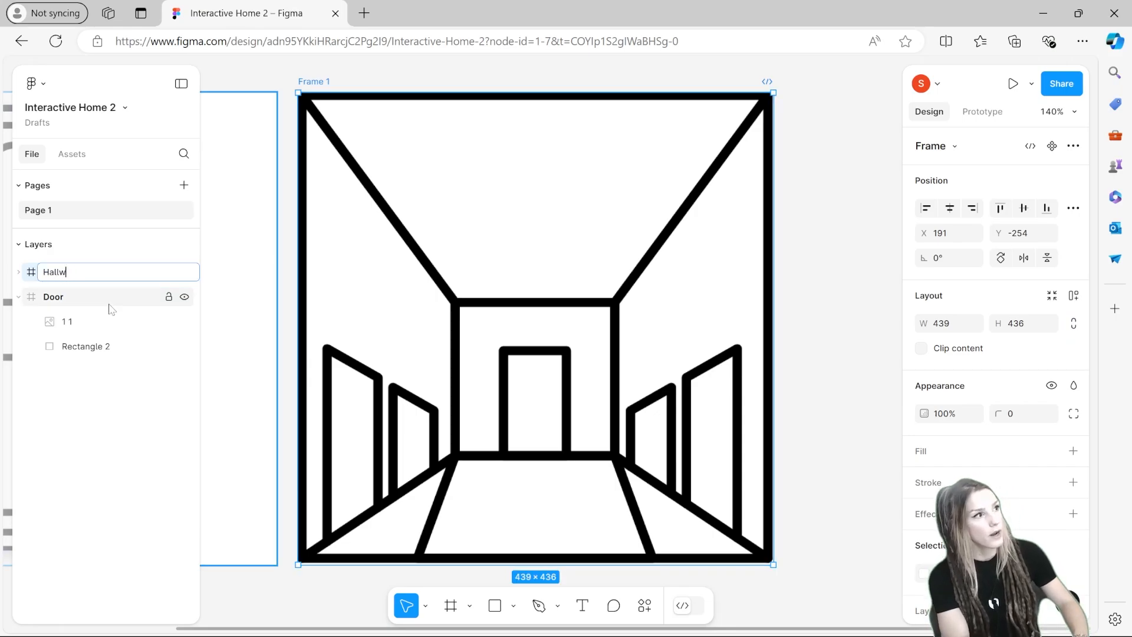
text(ay)
key(Return)
Step: Trace a closed vector shape with the Pen tool over the left wall door, about 40 × 161.5
scroll(384, 467, down, 1)
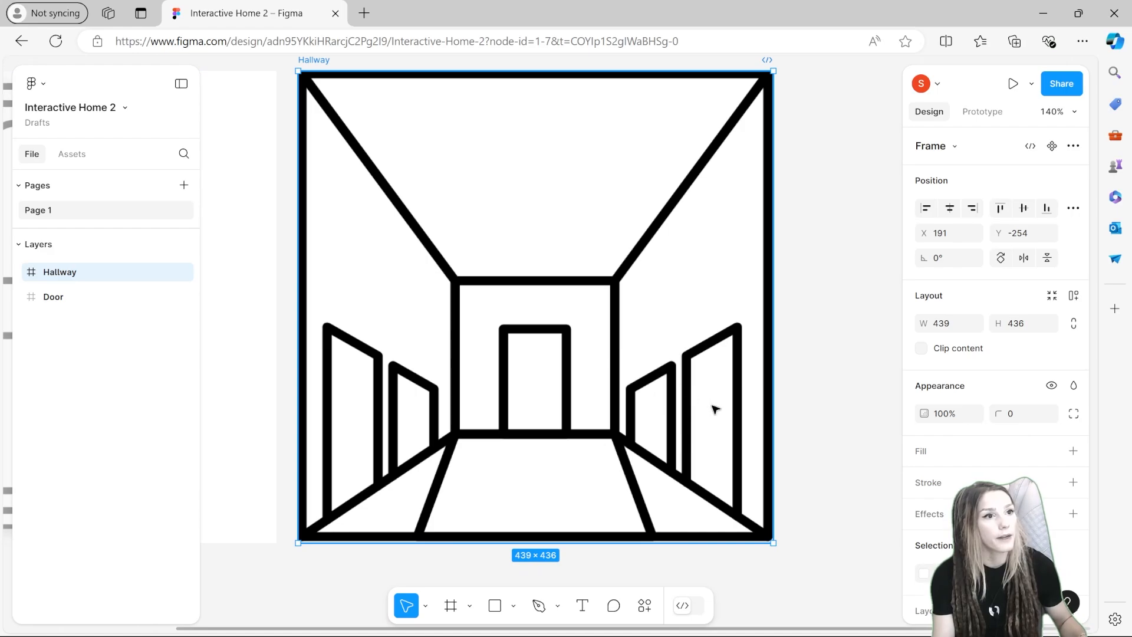
click(839, 429)
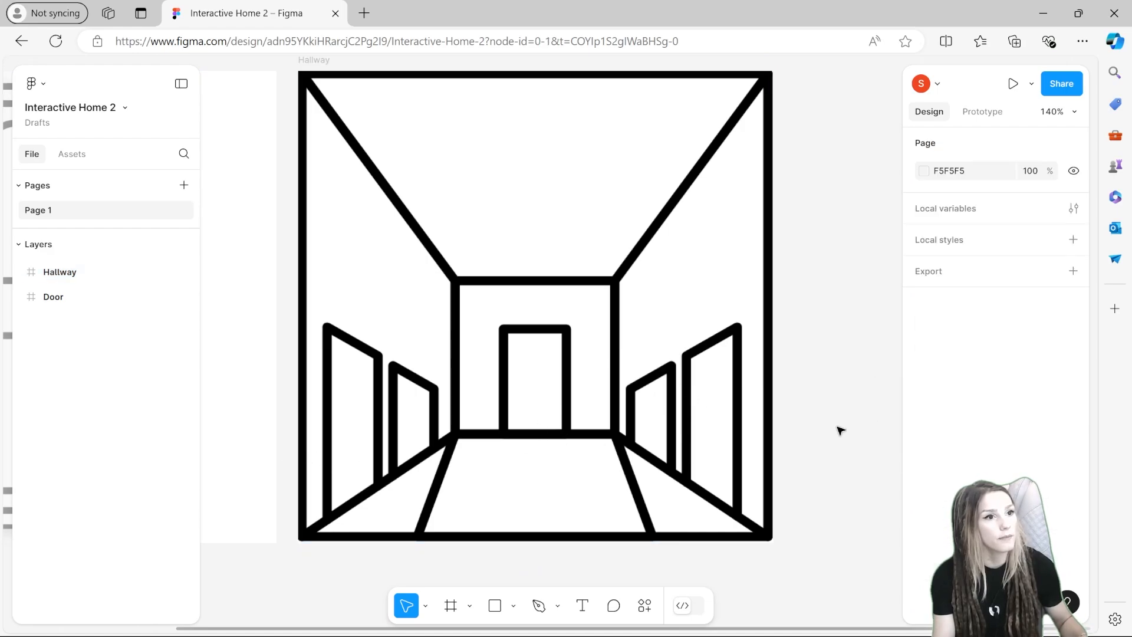
click(538, 606)
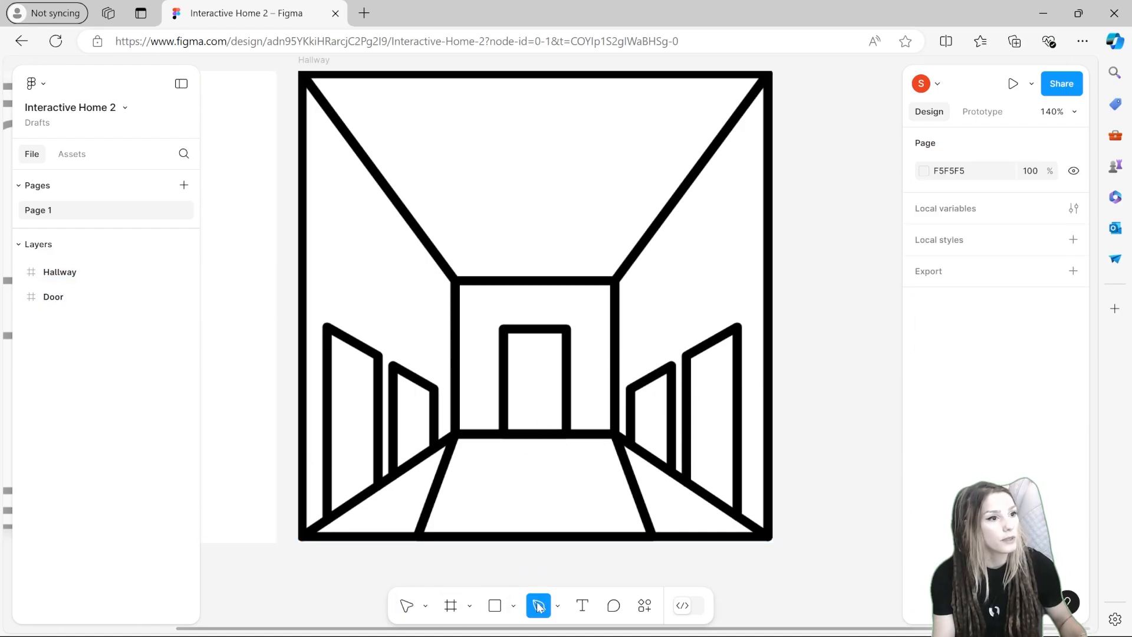
click(332, 510)
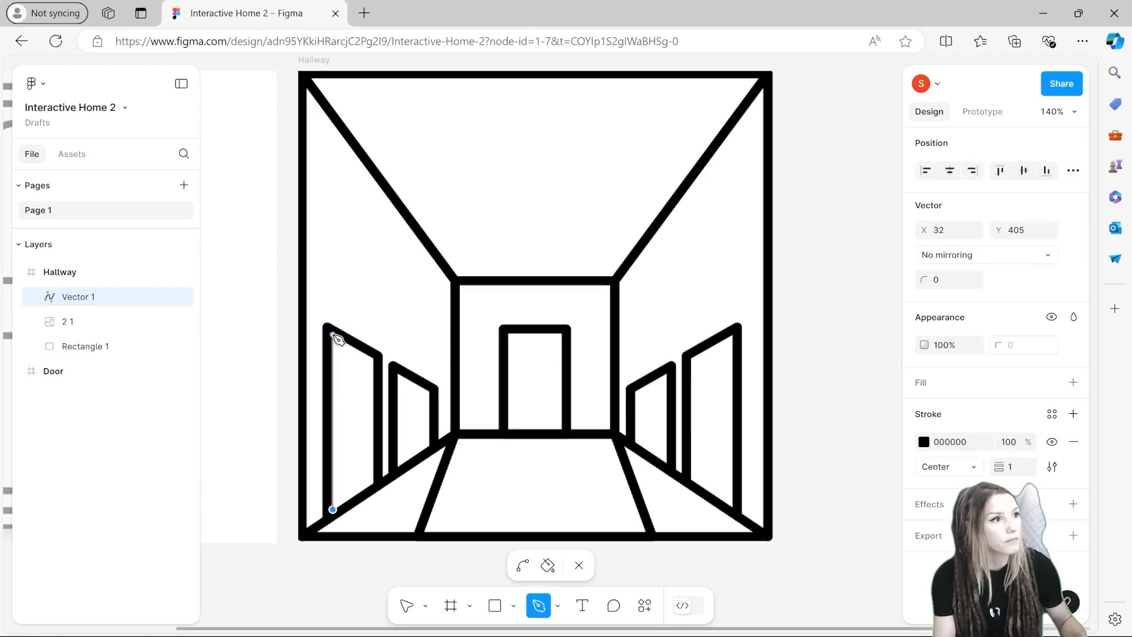
click(332, 334)
click(376, 359)
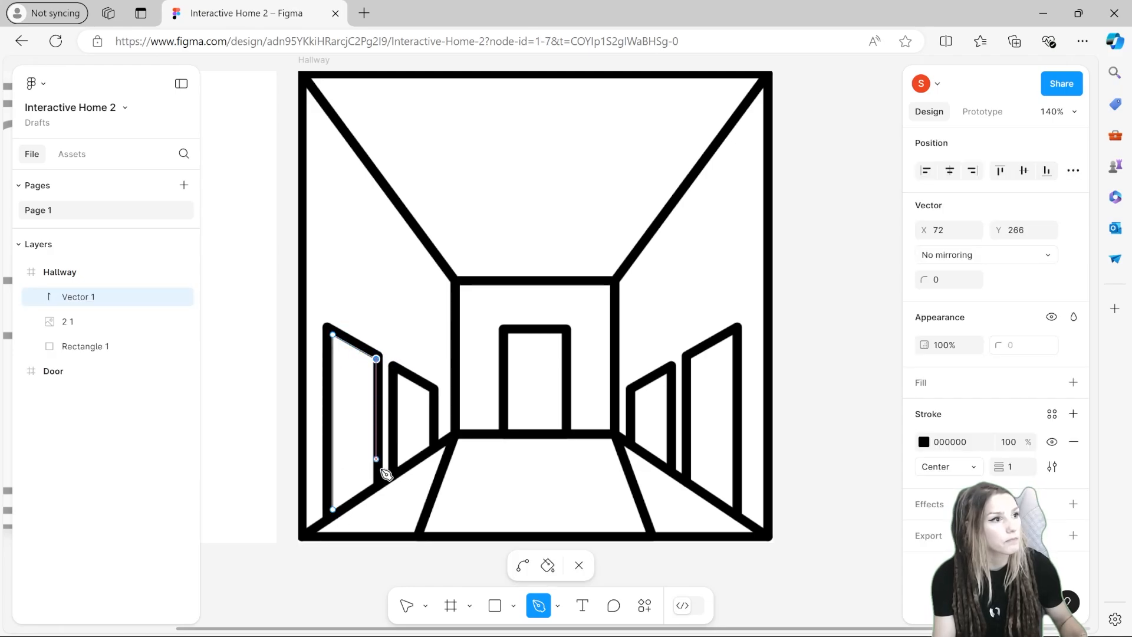
click(377, 485)
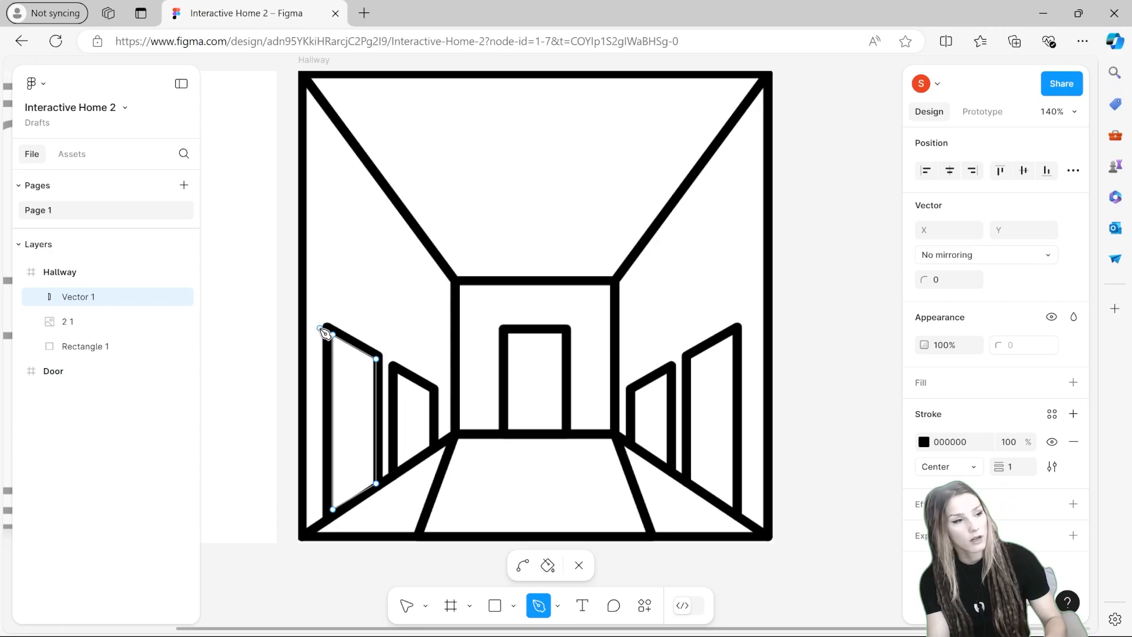
click(324, 332)
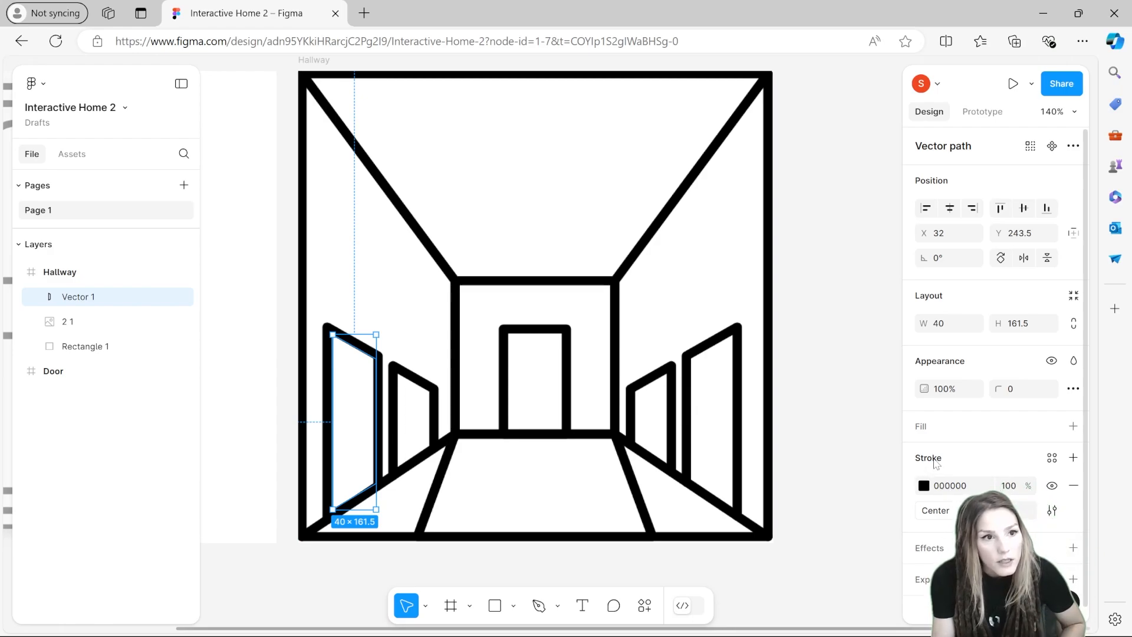
Step: Give the traced door shape a grey BBBBBB fill
click(924, 427)
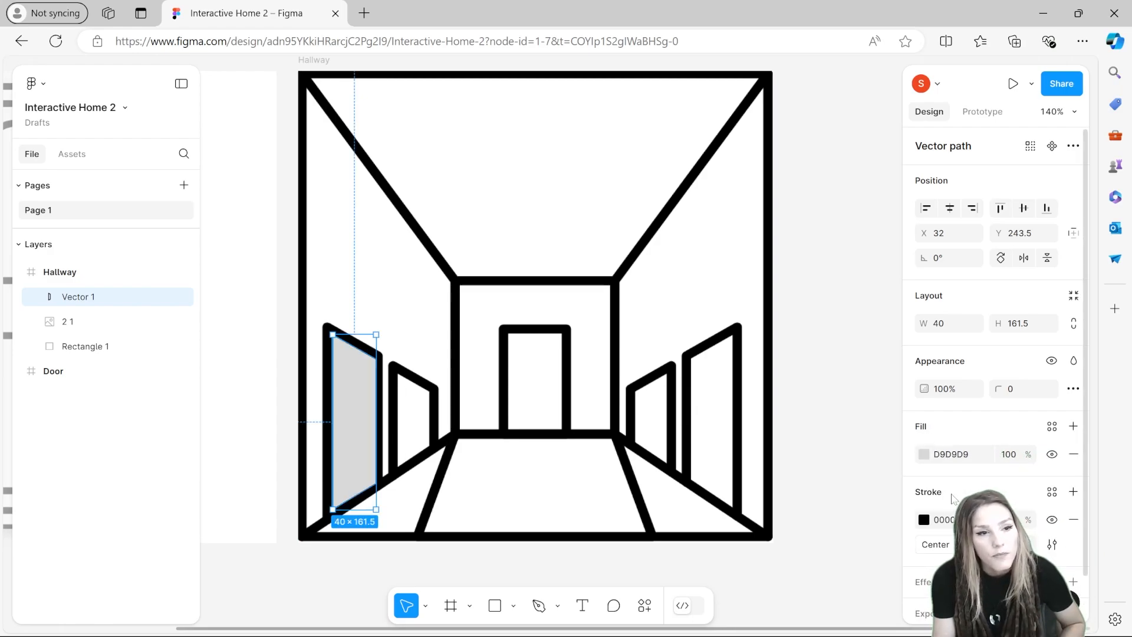
click(925, 455)
drag(800, 373, 717, 294)
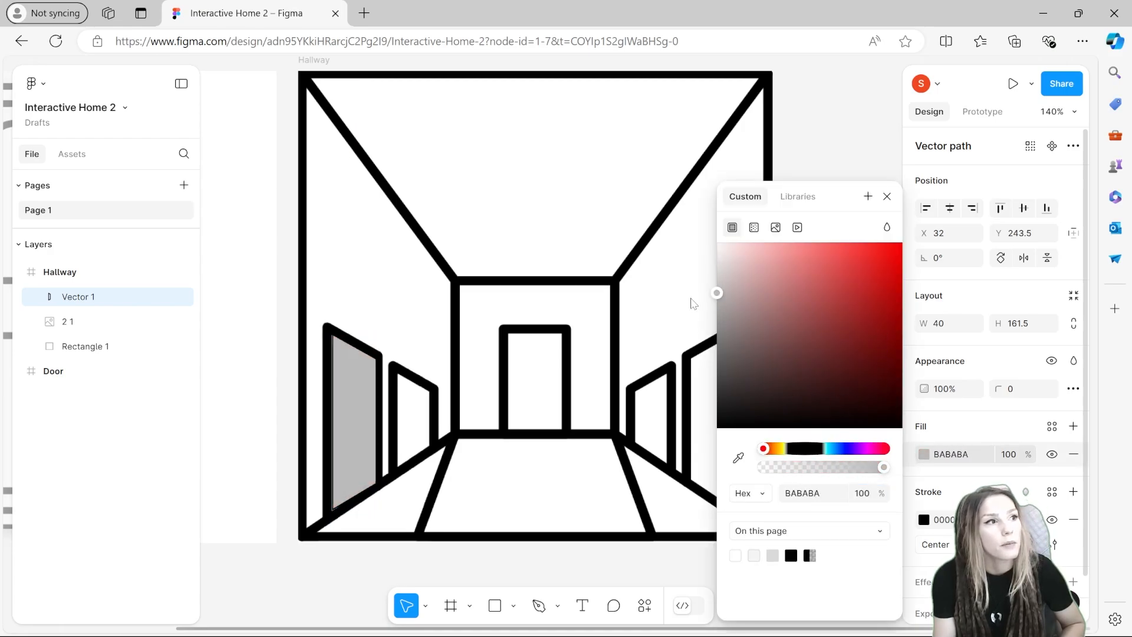
key(Escape)
scroll(999, 443, down, 1)
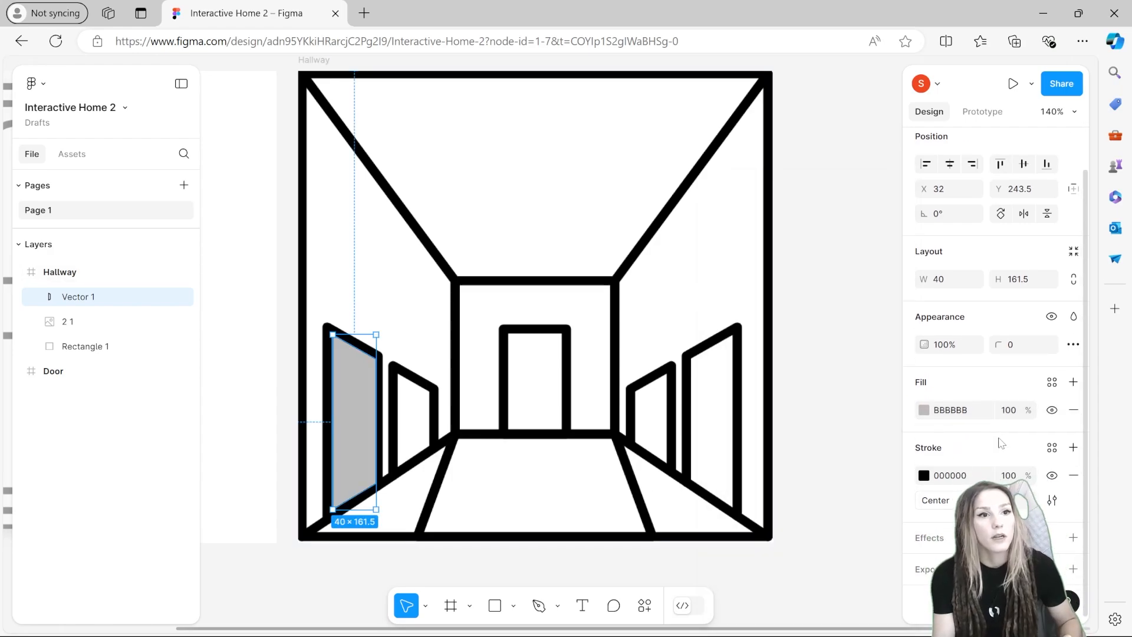
Step: Add an inner shadow effect to the door shape with a Y offset of 8 and blur about 5.3
click(1073, 537)
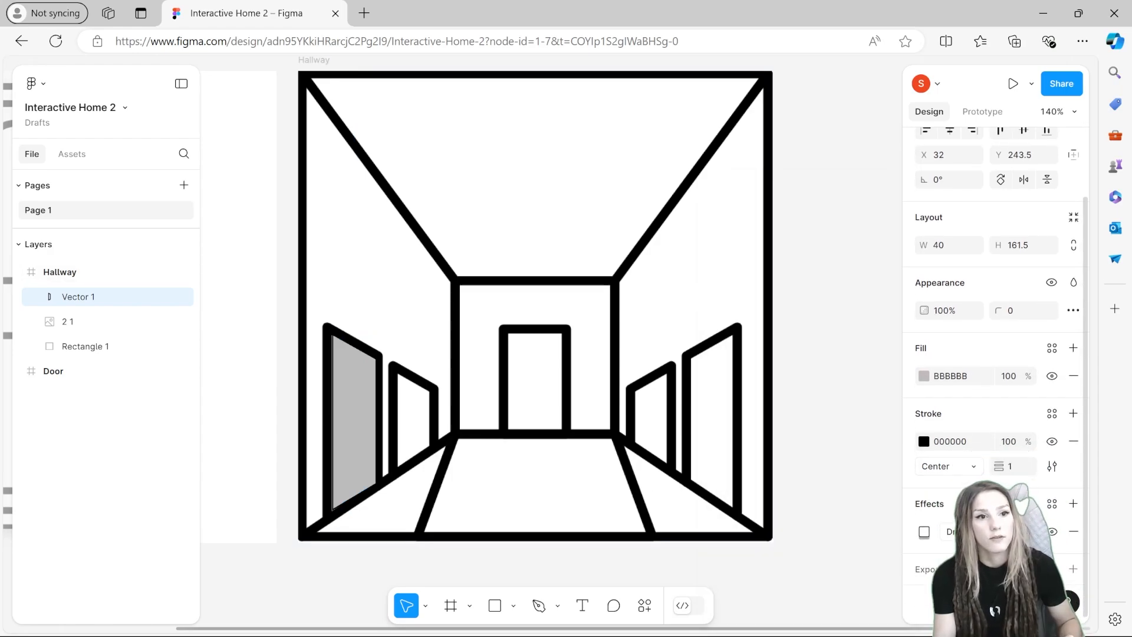
click(1015, 531)
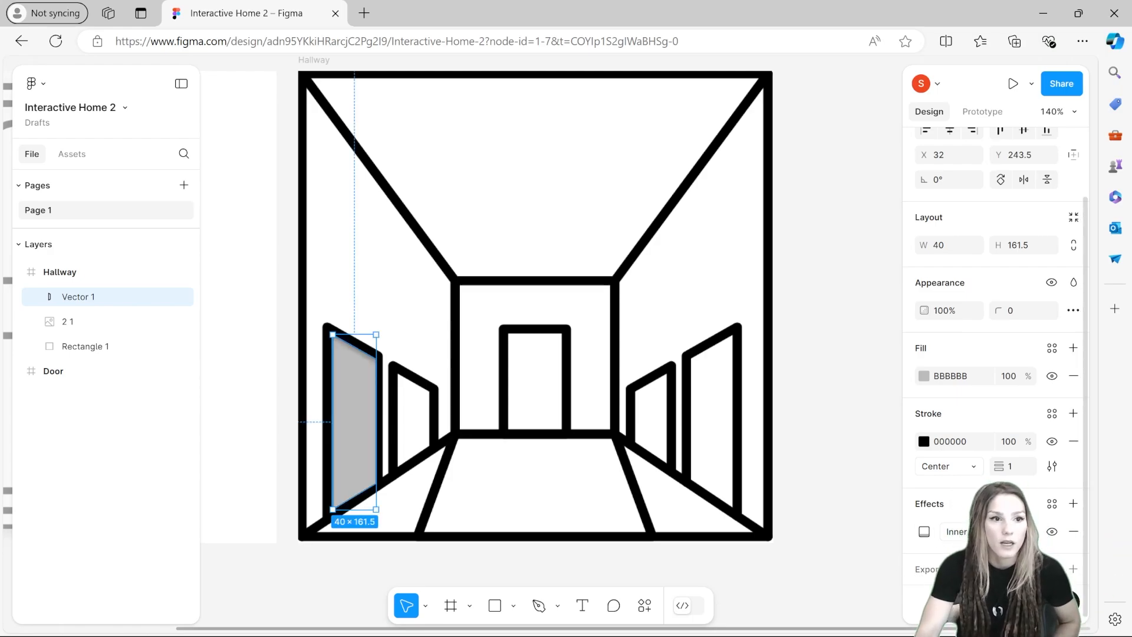
click(924, 531)
click(816, 524)
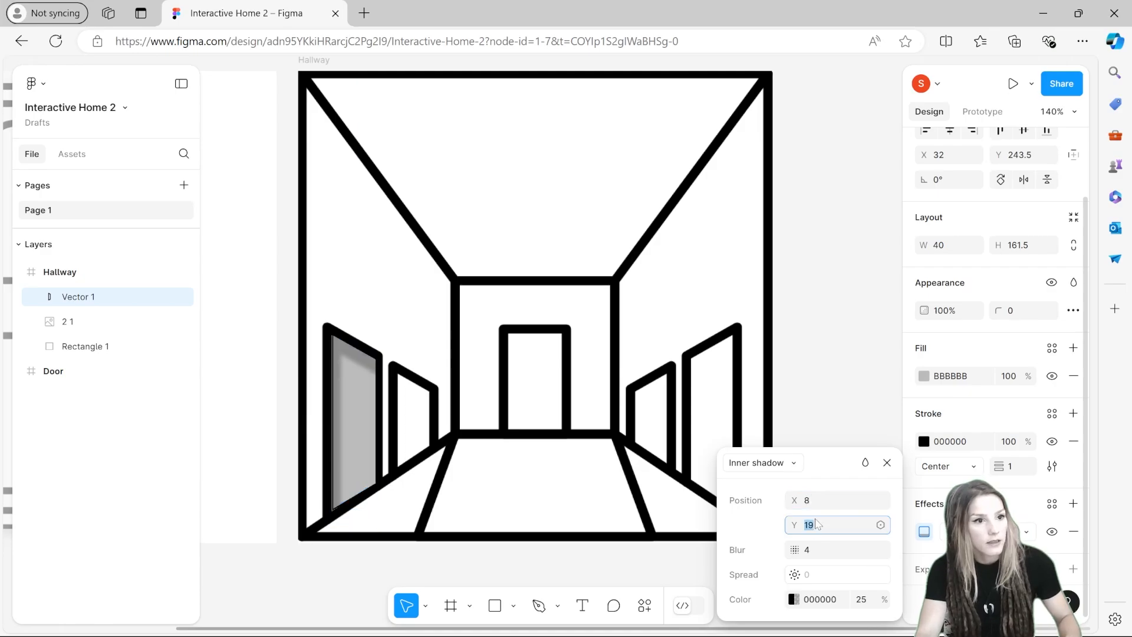
text(8)
drag(796, 549, 813, 545)
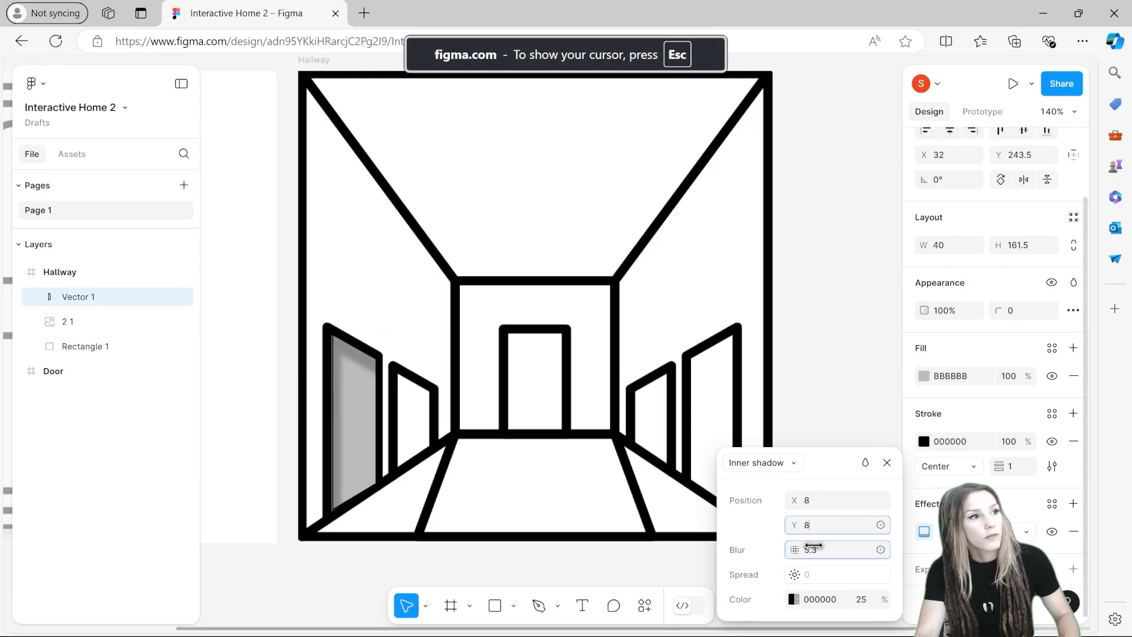
key(Escape)
key(Escape)
click(369, 396)
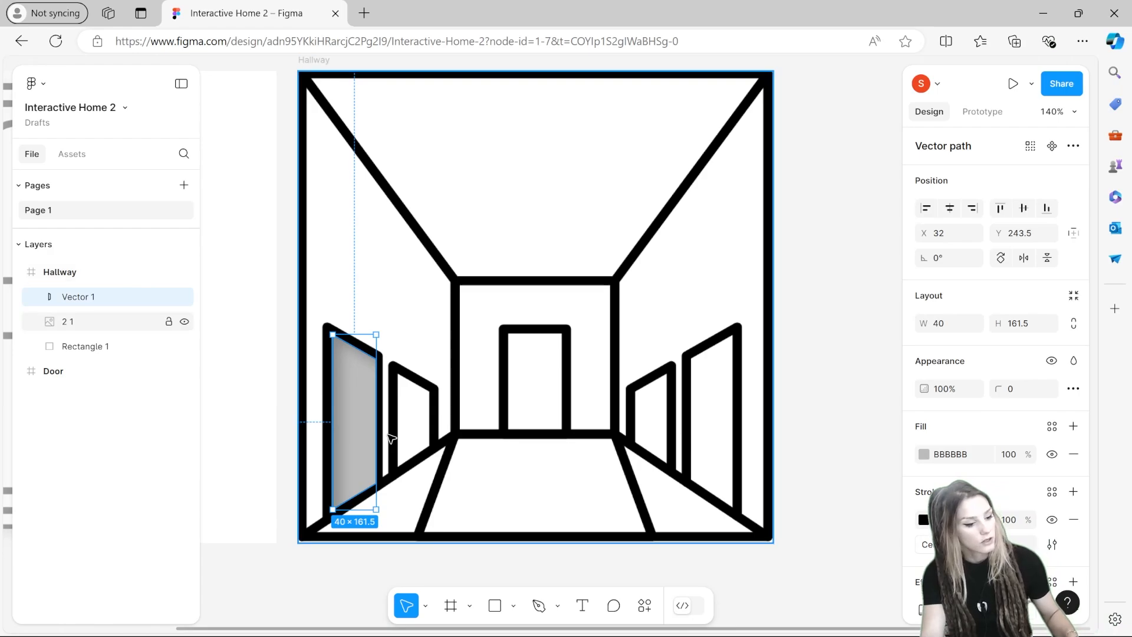
Step: Duplicate the shaded door shape, flip it horizontally and place it over the right wall door
key(ctrl+d)
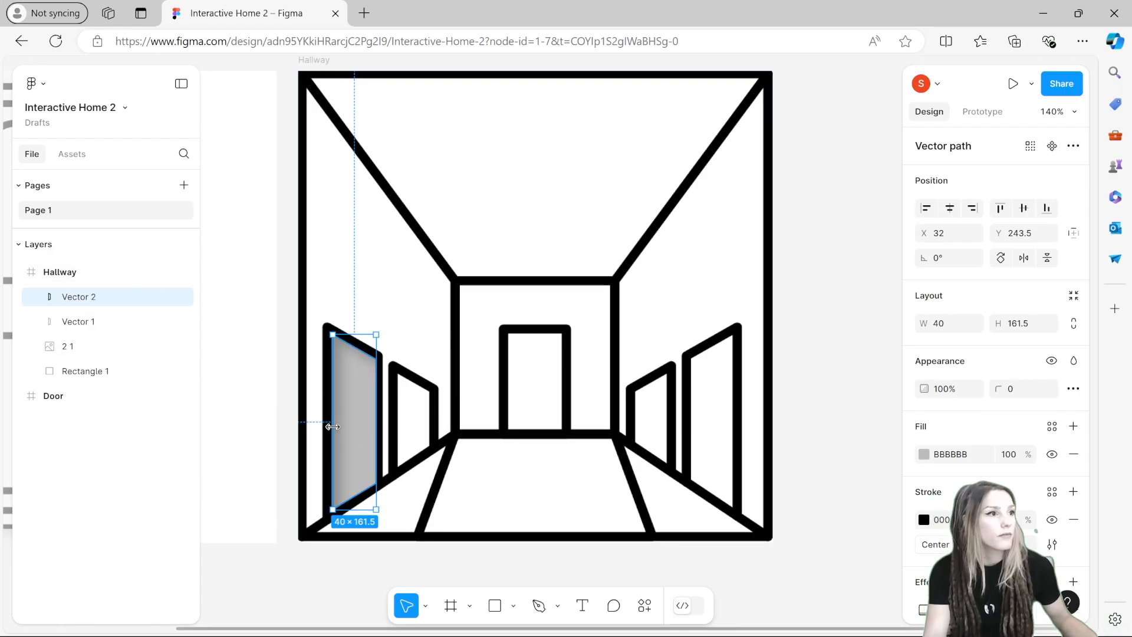
drag(332, 426, 610, 448)
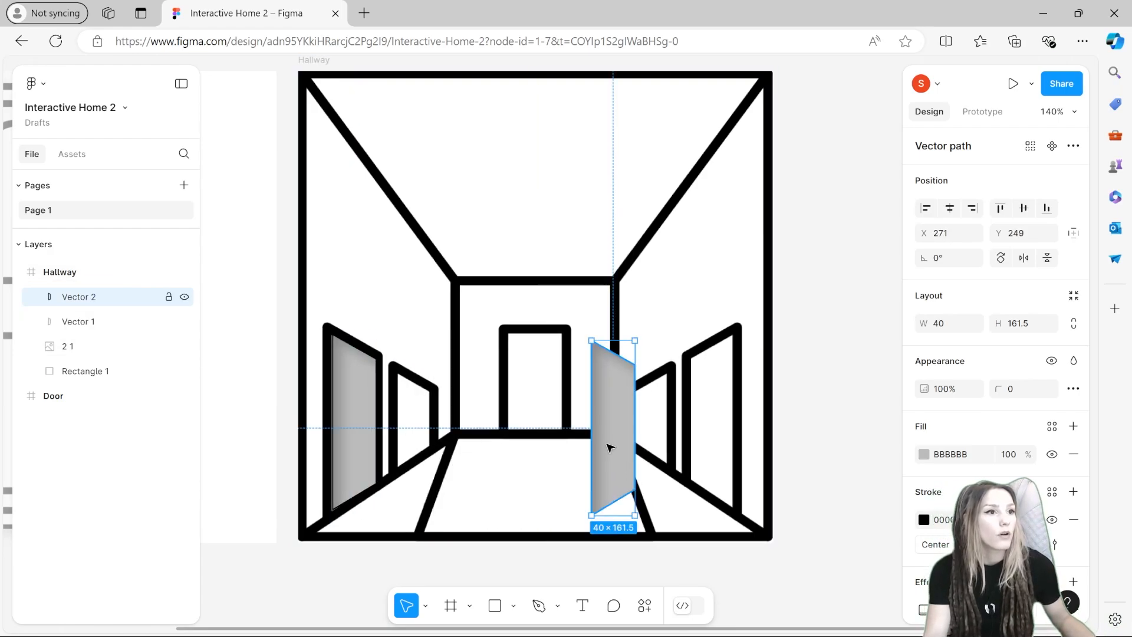
right_click(610, 448)
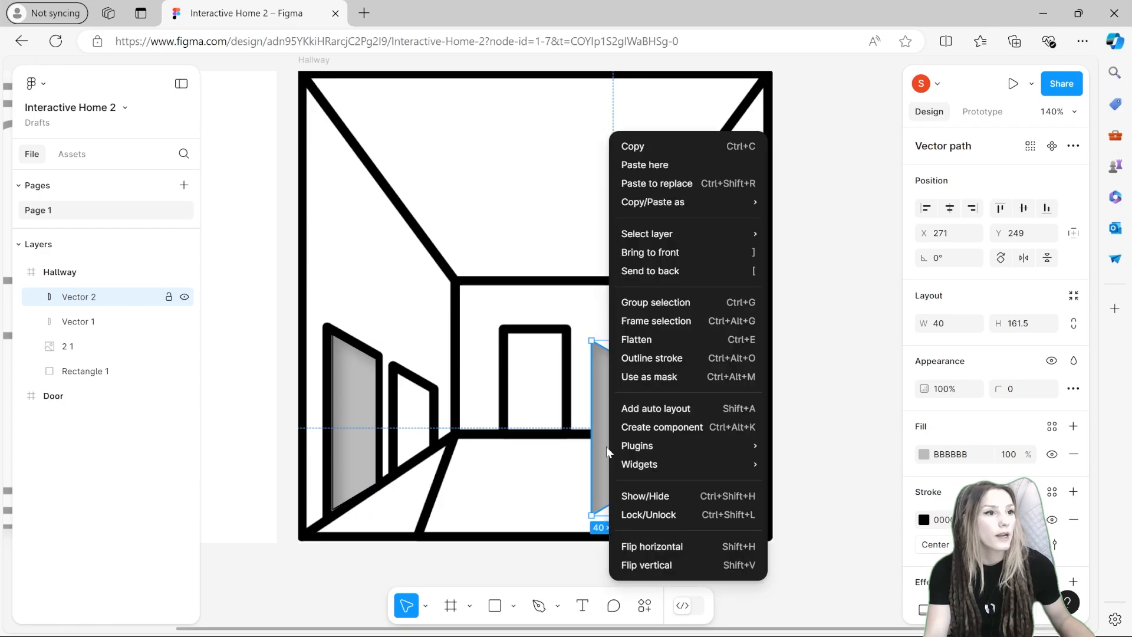
click(640, 545)
drag(612, 478, 714, 472)
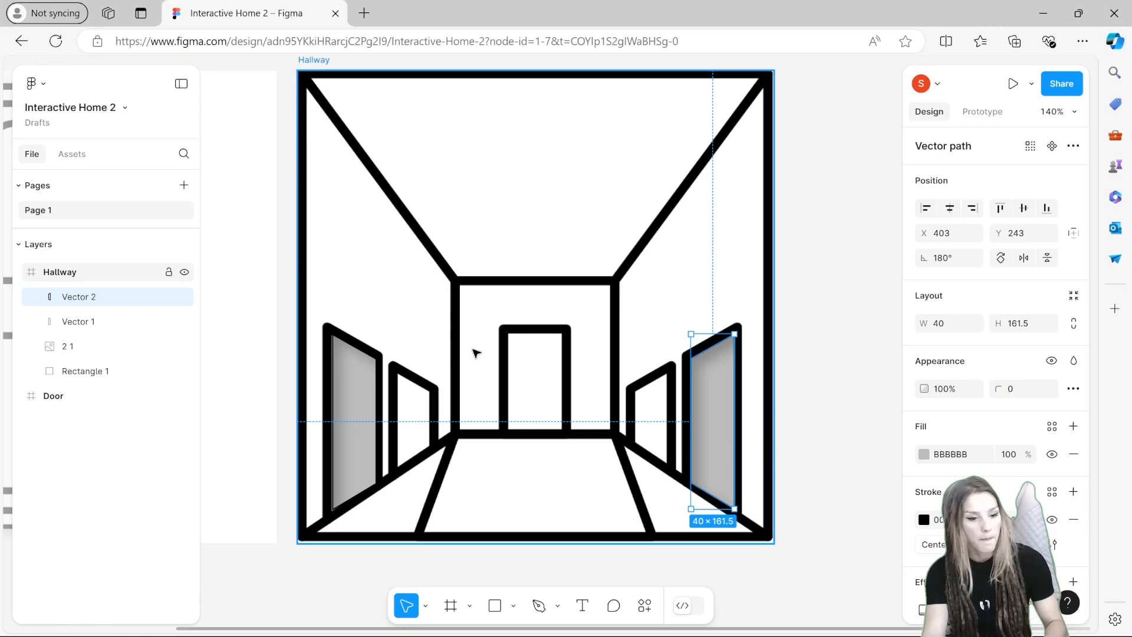
key(Return)
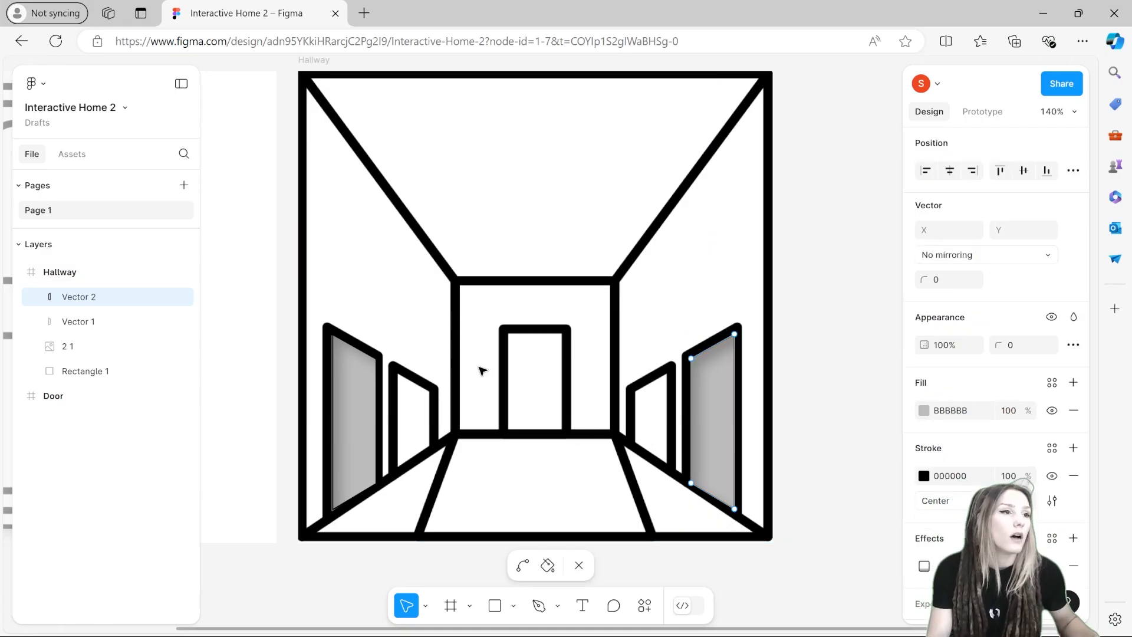
drag(321, 379, 833, 348)
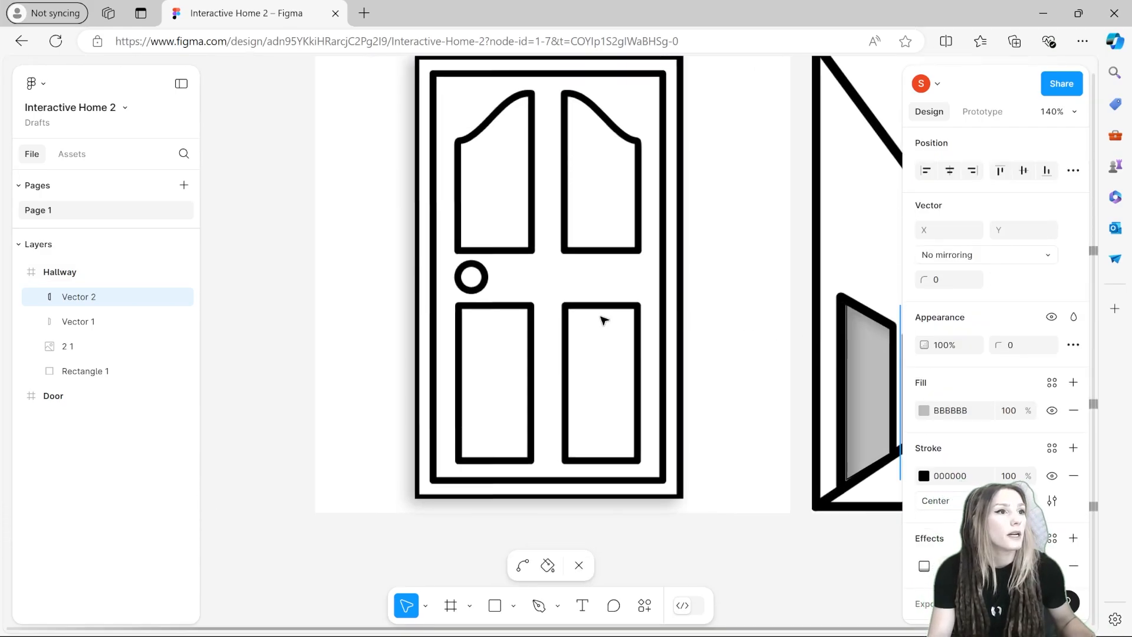
Step: Duplicate the door image from the Door frame and move the copy into the Hallway frame
click(50, 423)
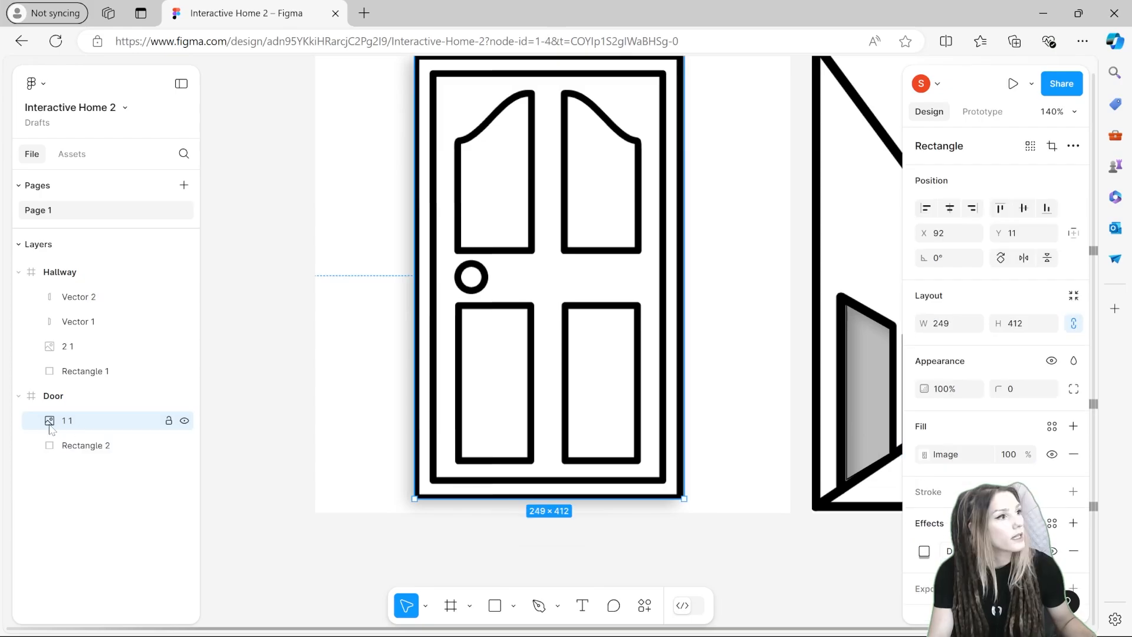
key(ctrl+d)
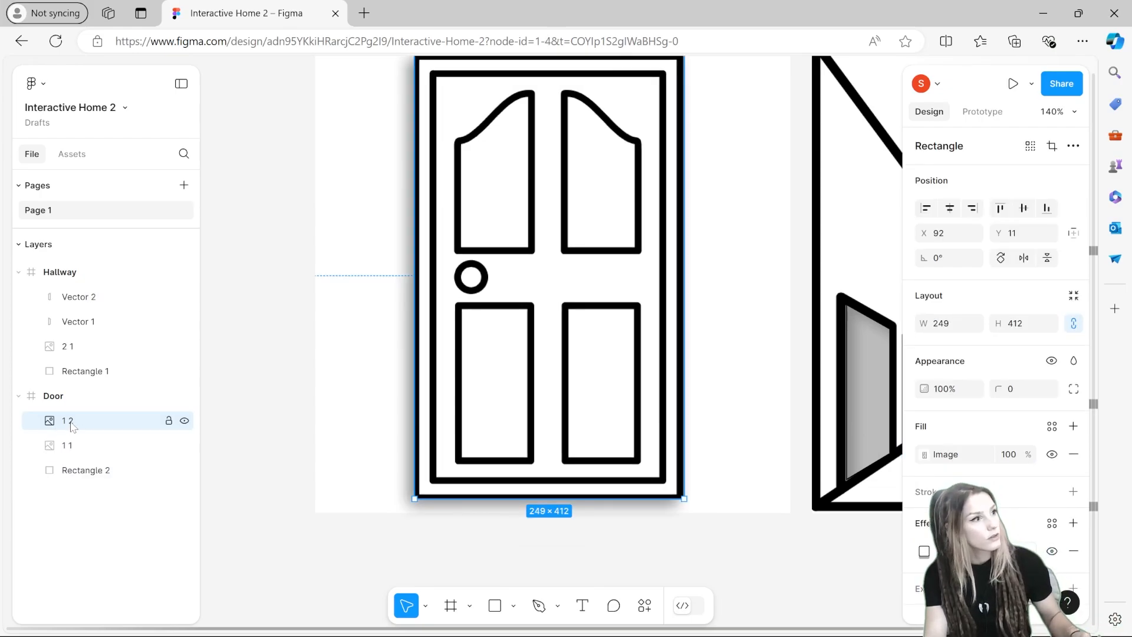
drag(72, 426, 111, 293)
Step: Scale the copied door image down to about 50 × 90 and fit it into the doorway at the end of the hallway
scroll(413, 295, right, 5)
drag(273, 316, 847, 339)
scroll(709, 323, right, 5)
scroll(468, 399, up, 2)
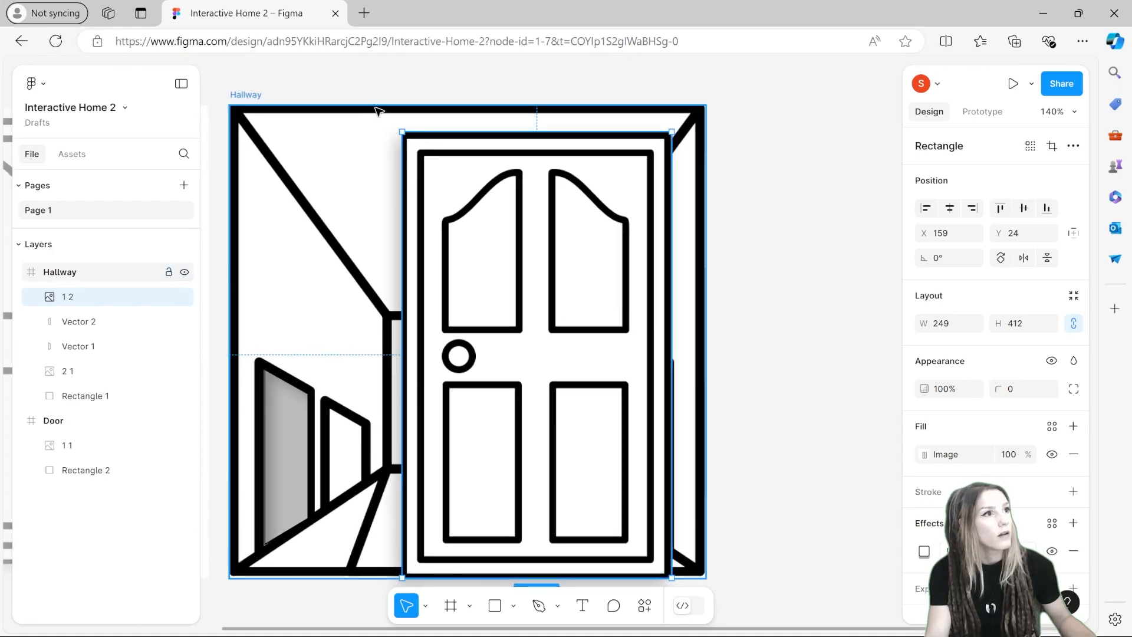
drag(402, 132, 569, 462)
drag(590, 507, 460, 417)
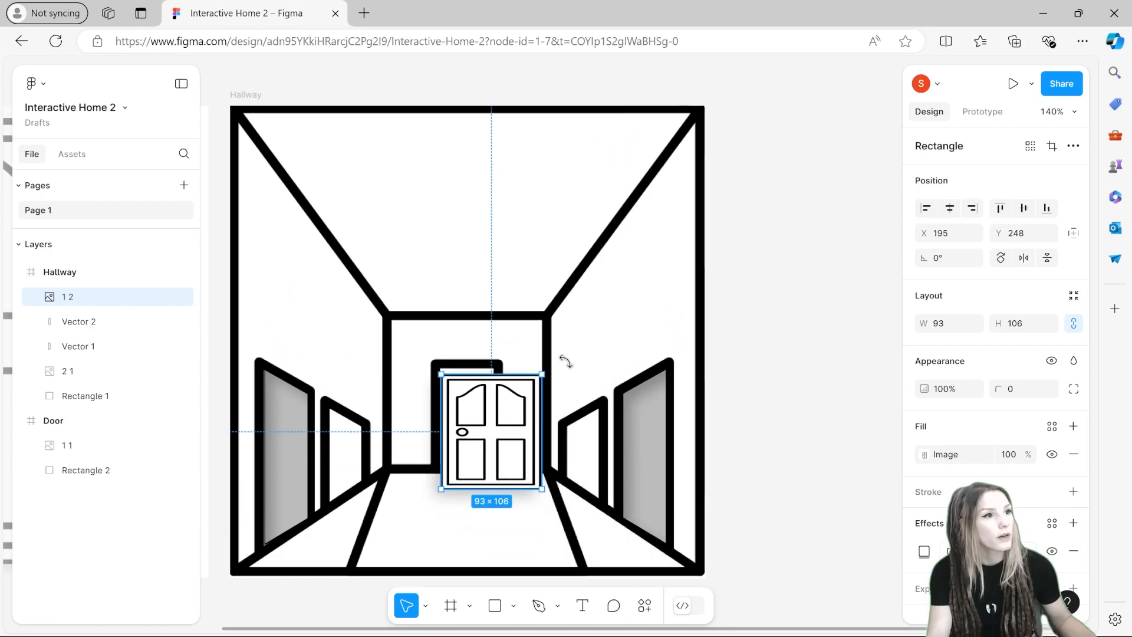
drag(543, 374, 466, 464)
drag(469, 426, 474, 426)
scroll(483, 419, up, 2)
scroll(489, 422, down, 5)
scroll(501, 273, up, 8)
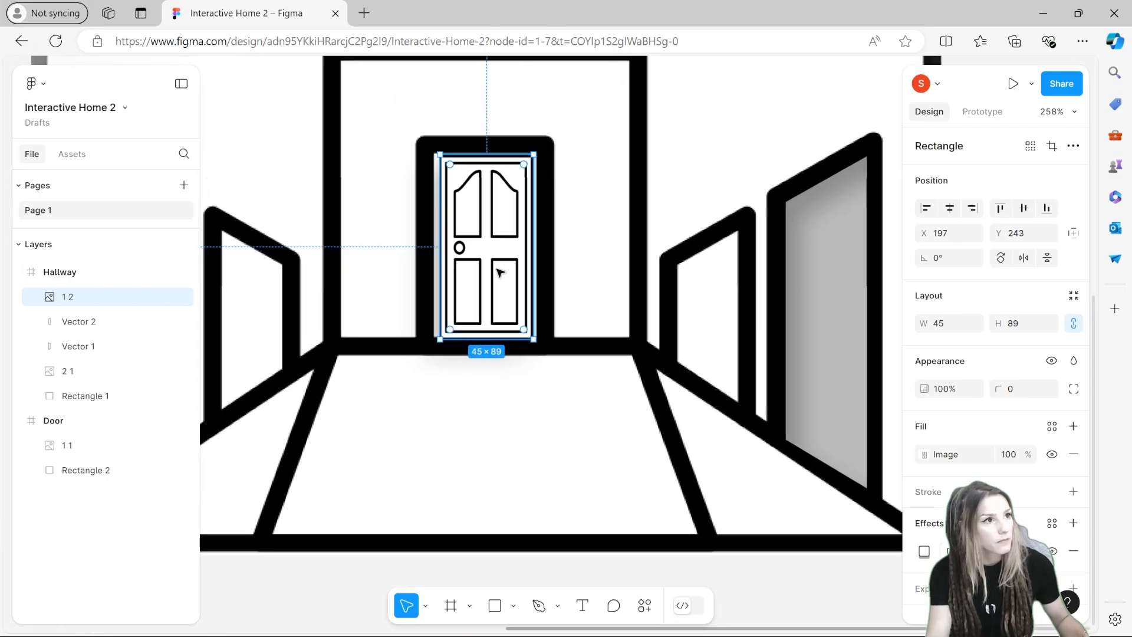
scroll(505, 303, down, 1)
drag(381, 145, 368, 141)
drag(597, 153, 603, 153)
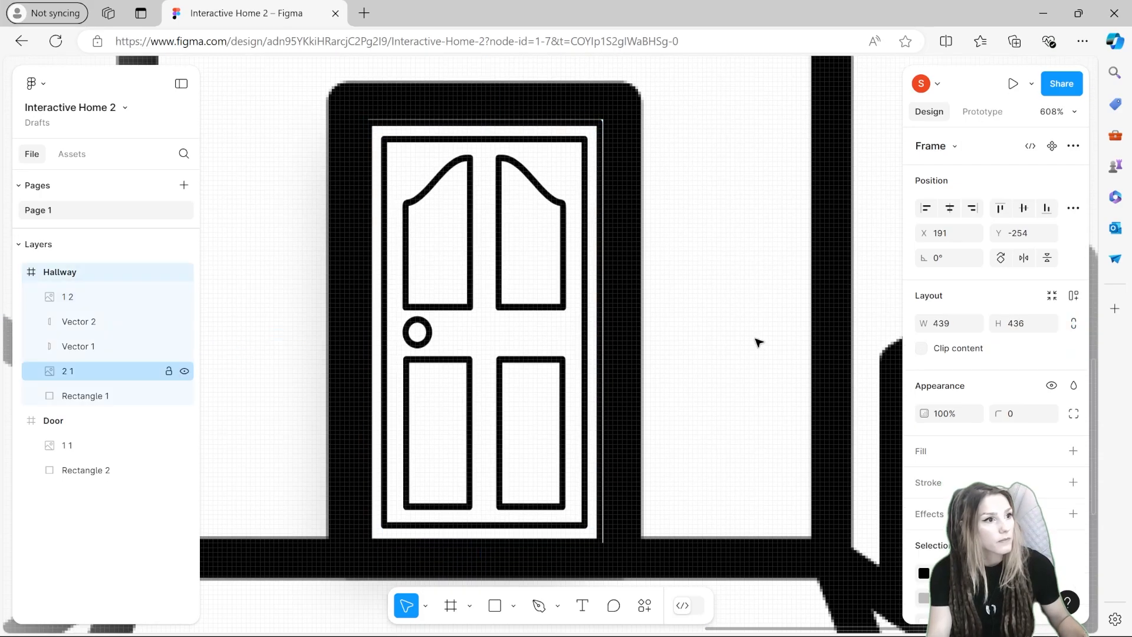
scroll(530, 383, down, 8)
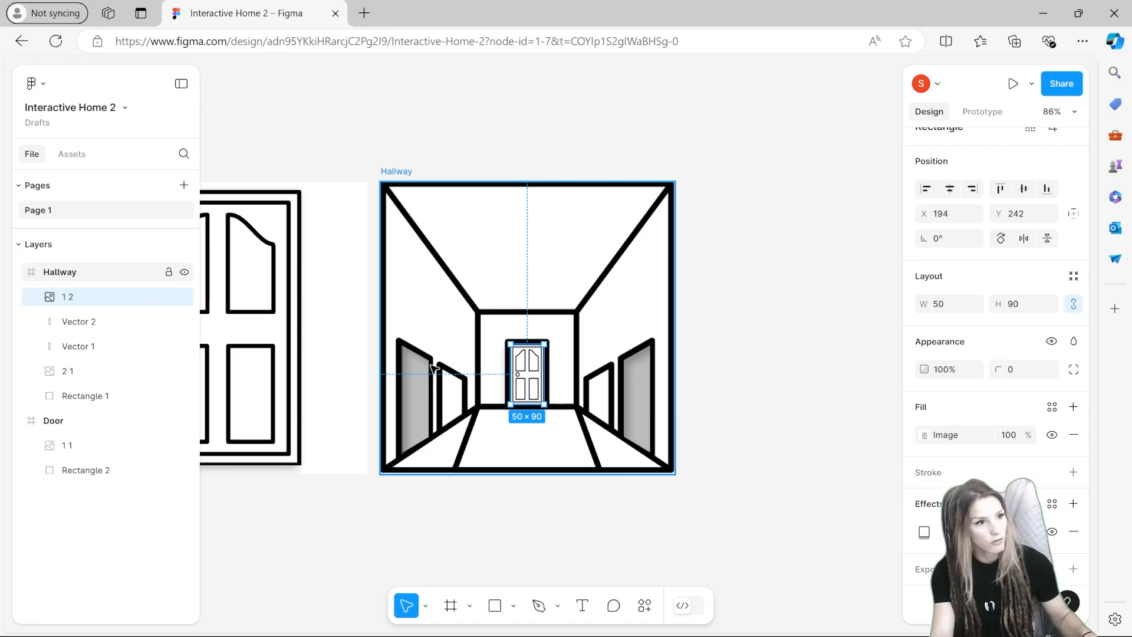
scroll(439, 367, up, 5)
scroll(557, 389, down, 5)
scroll(560, 395, up, 3)
drag(560, 401, 637, 399)
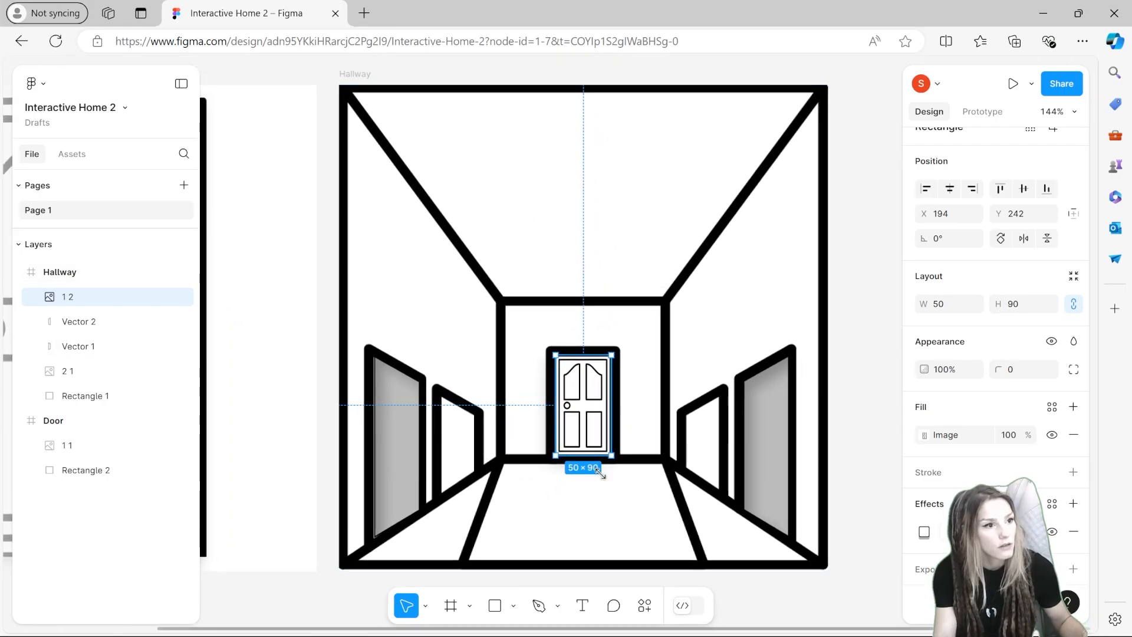
Step: Draw a rectangle about 49 × 91 over the hallway's end door and set its fill to 2D2D2D at 39% opacity
click(495, 606)
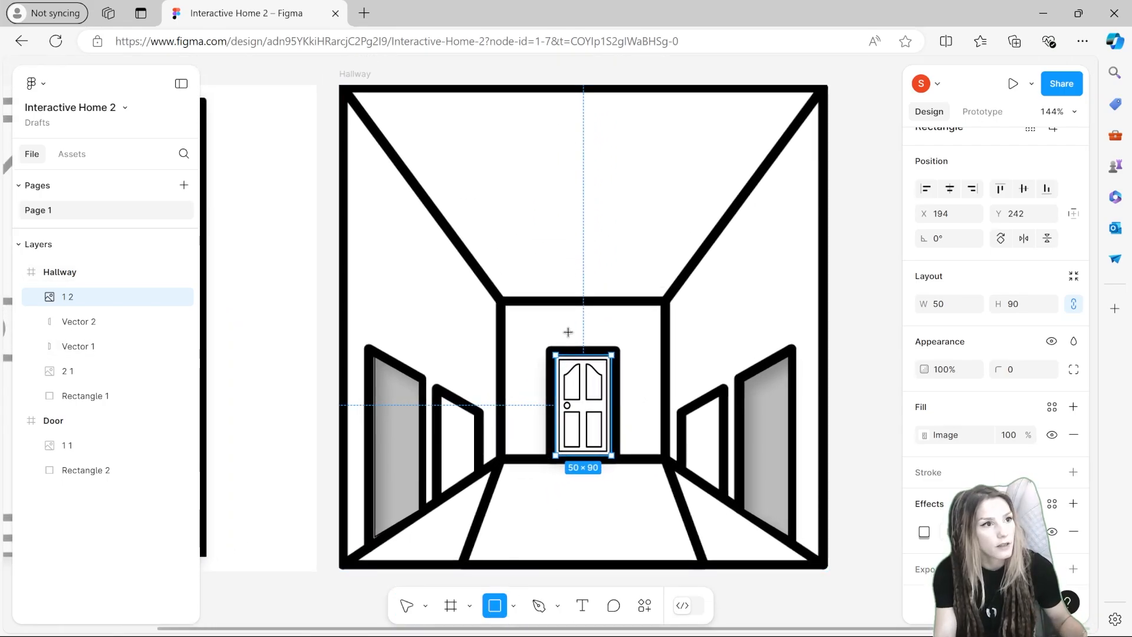
drag(556, 353, 612, 454)
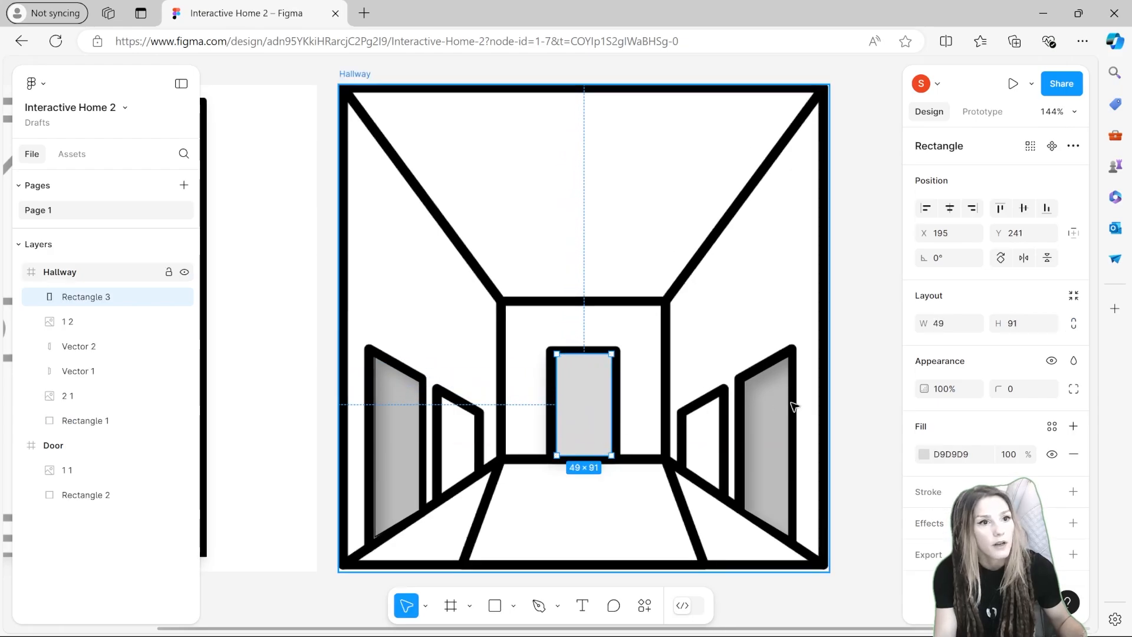
click(924, 455)
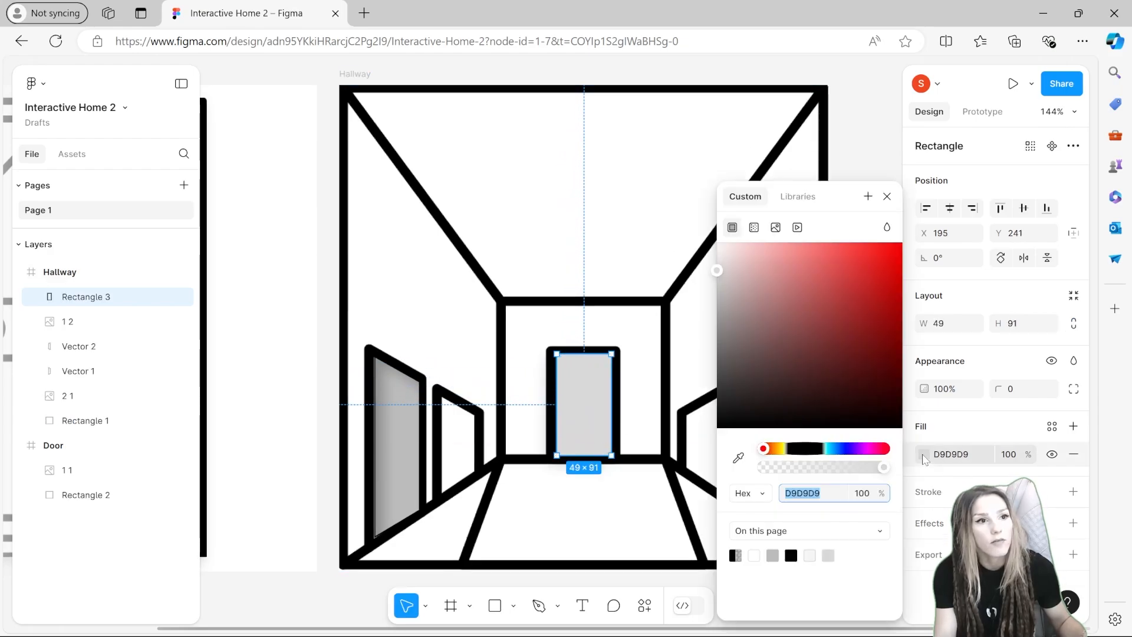
drag(832, 470, 816, 484)
drag(768, 352, 695, 406)
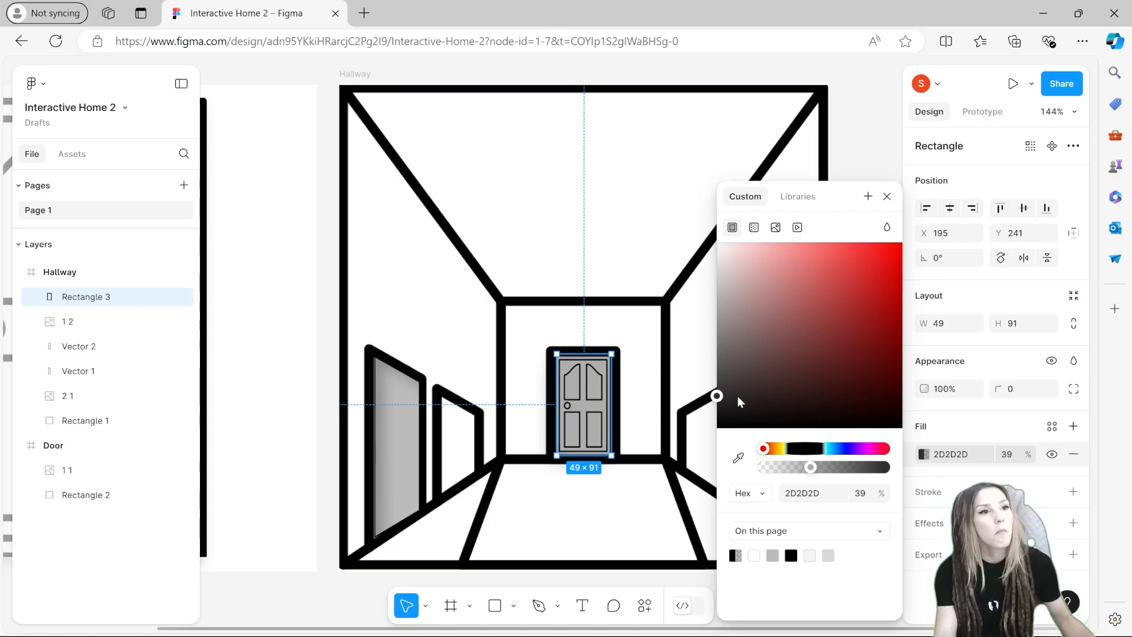
click(333, 455)
Step: Paste a copy of the Door frame, place it below the first frames and delete its door image
scroll(338, 455, down, 3)
drag(396, 522, 475, 458)
scroll(511, 466, down, 3)
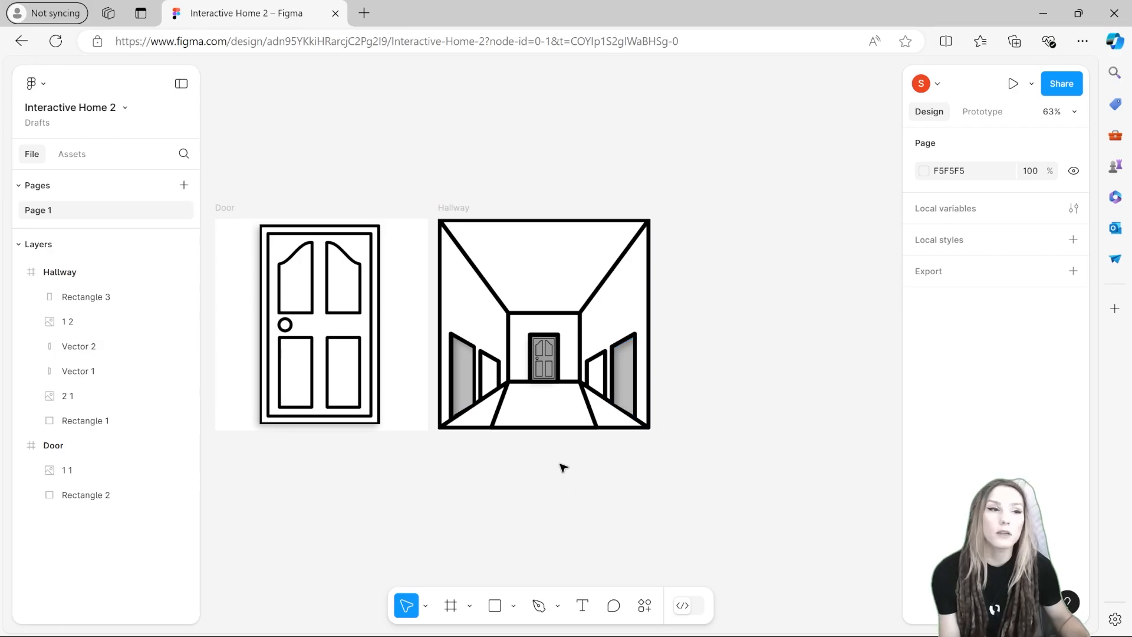
drag(647, 473, 652, 354)
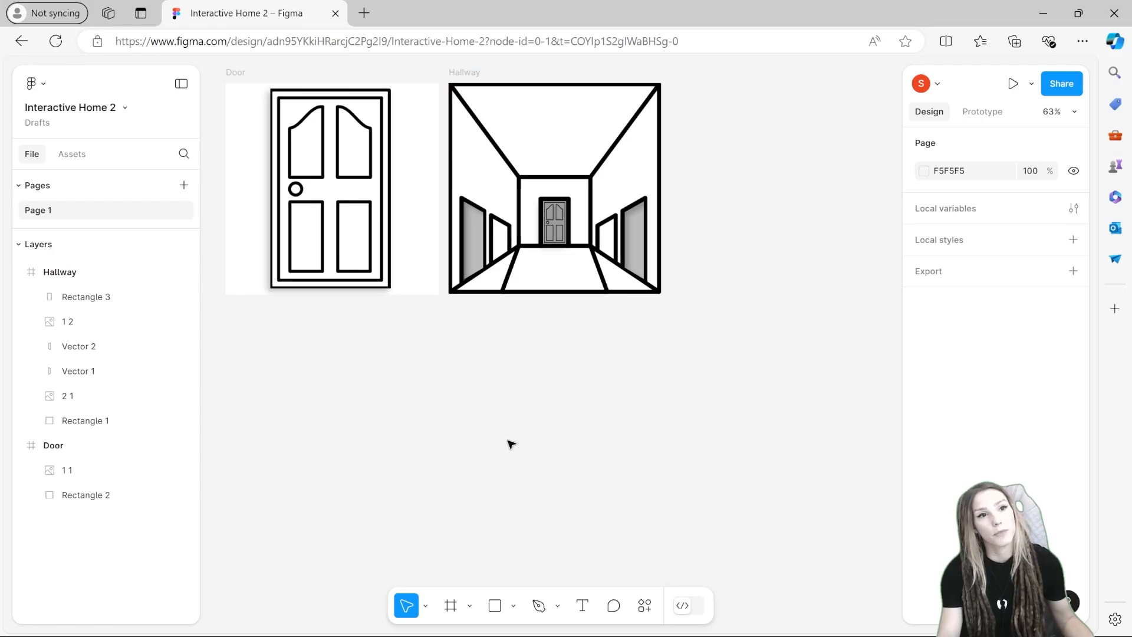
key(ctrl+v)
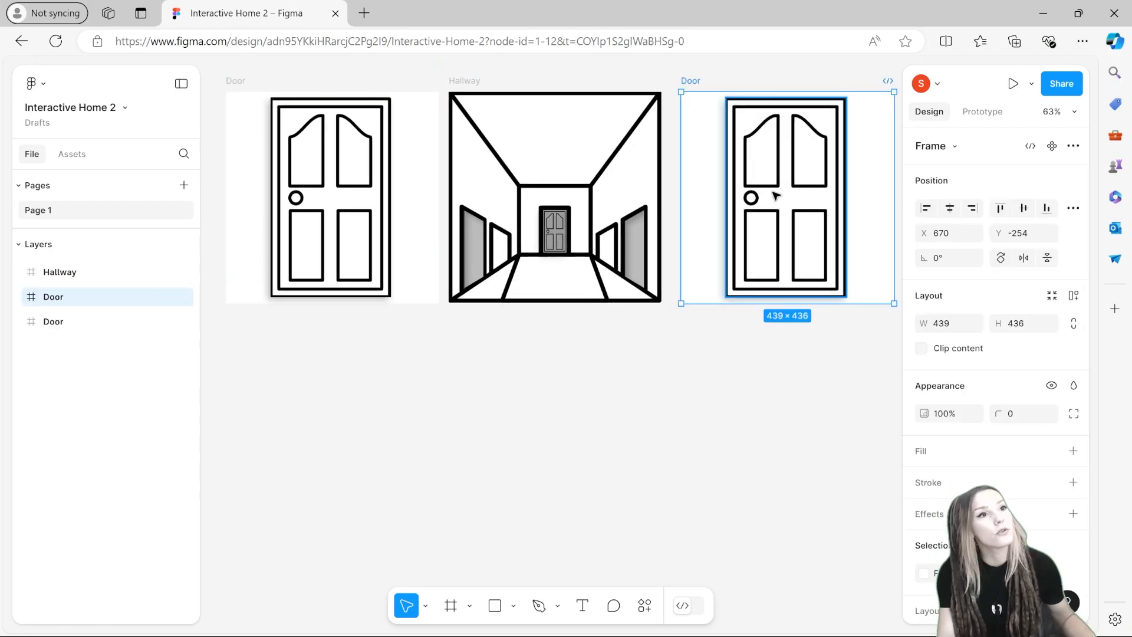
drag(775, 196, 417, 445)
click(417, 445)
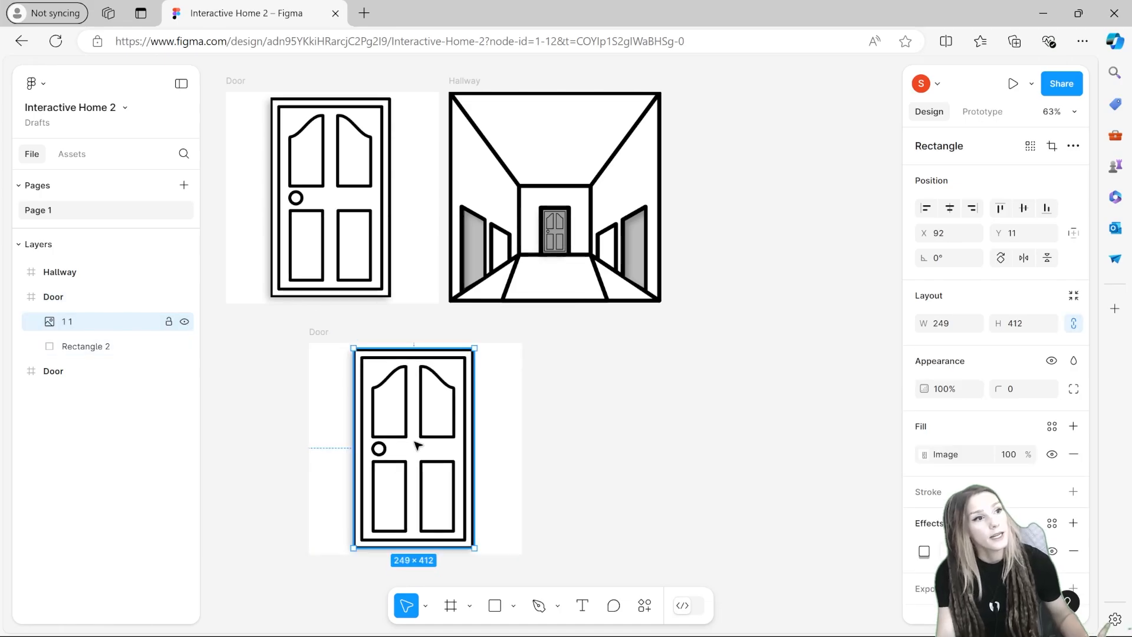
key(Delete)
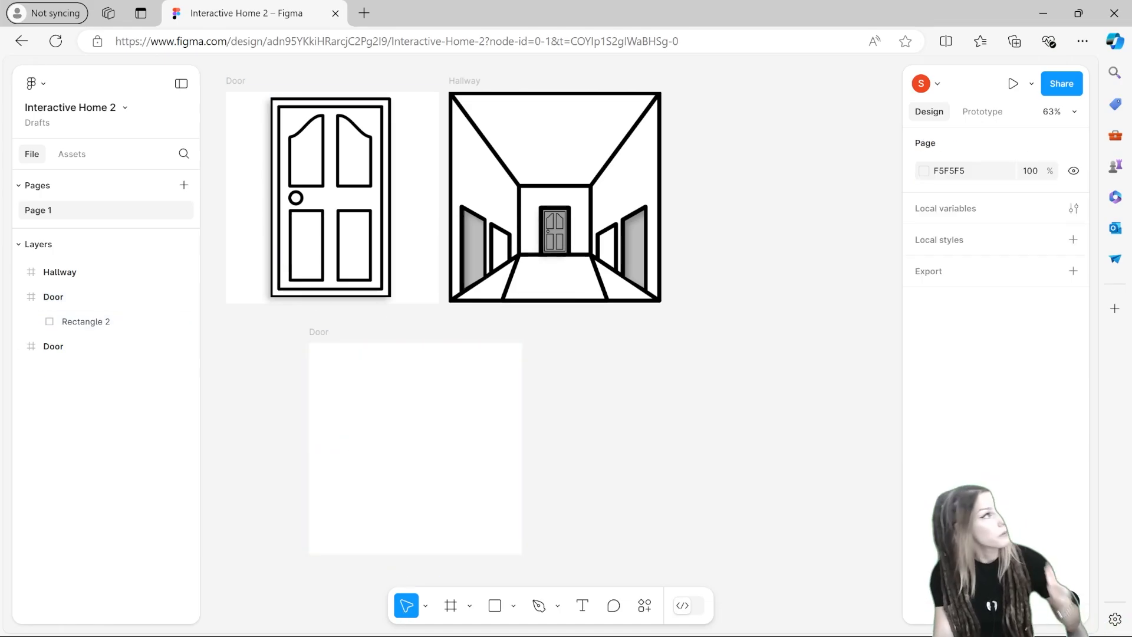
Step: Drag the living room image into the new frame and resize it to about 611 × 320
drag(2, 393, 399, 393)
drag(399, 393, 475, 467)
drag(808, 280, 516, 346)
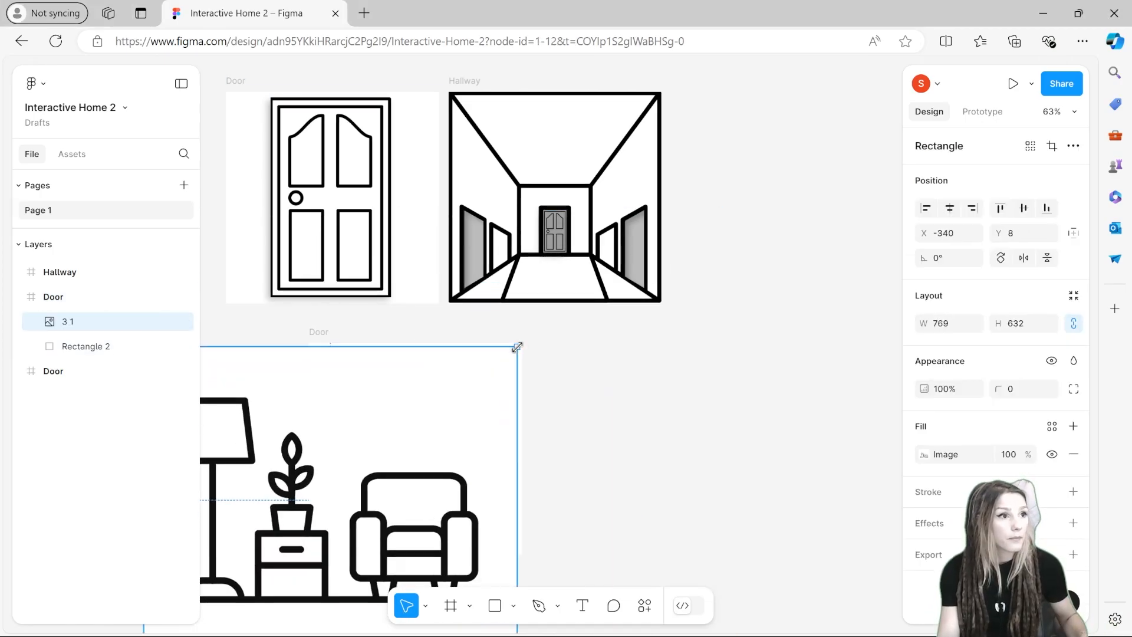
drag(318, 442, 571, 370)
drag(396, 276, 472, 428)
drag(596, 505, 408, 447)
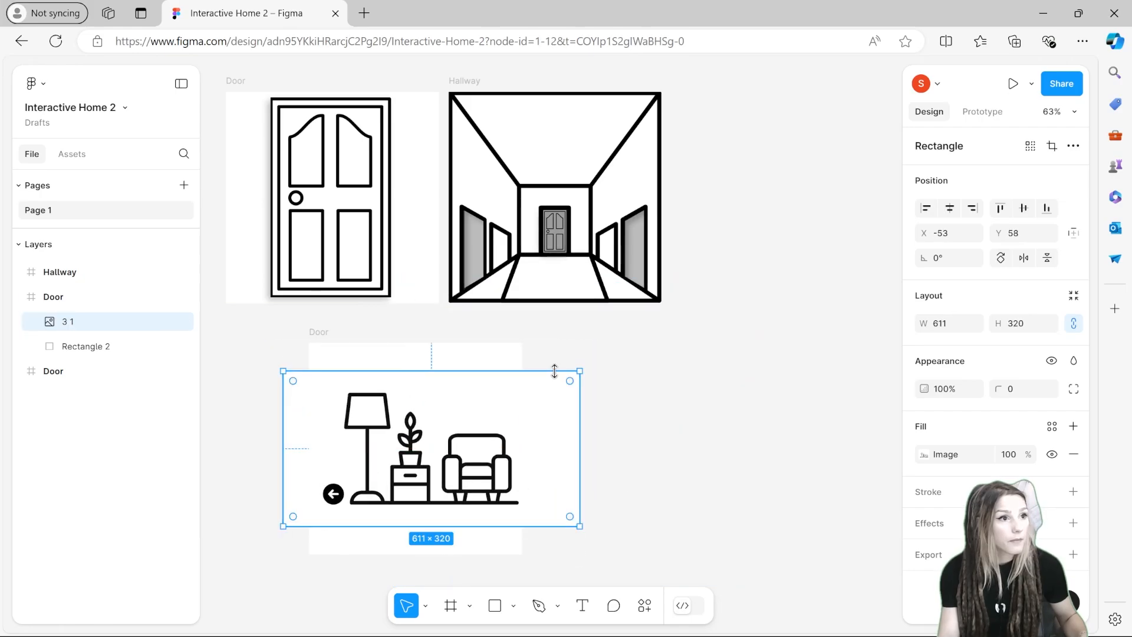
Step: Crop the living room image's sides to about 412 × 320
double_click(575, 375)
click(1051, 147)
drag(578, 448, 520, 449)
drag(285, 448, 311, 448)
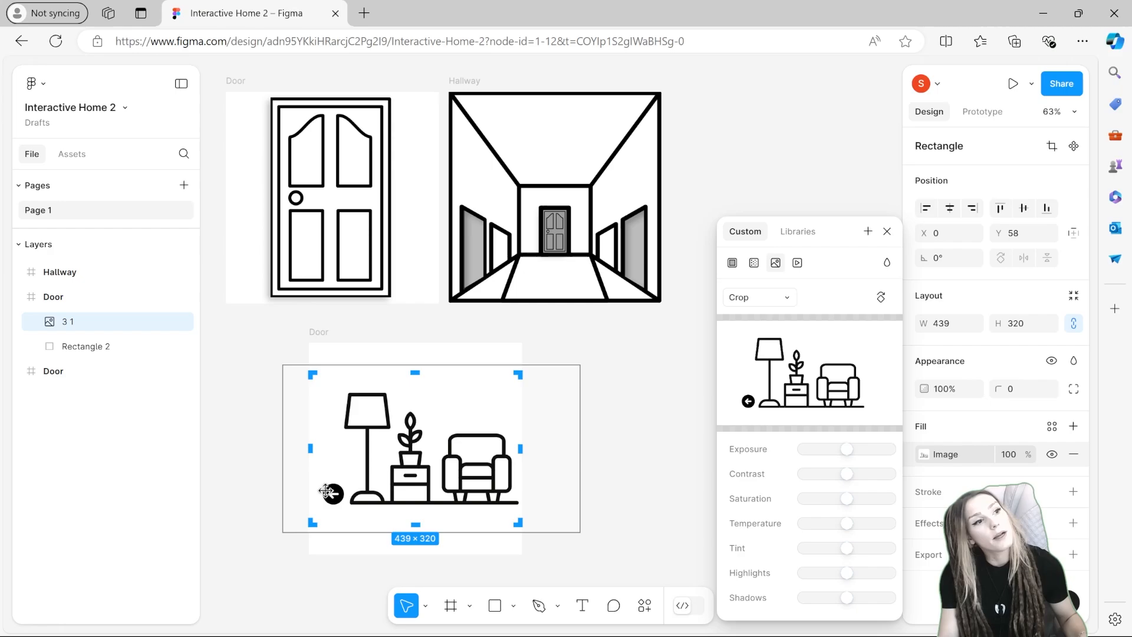
drag(307, 448, 320, 447)
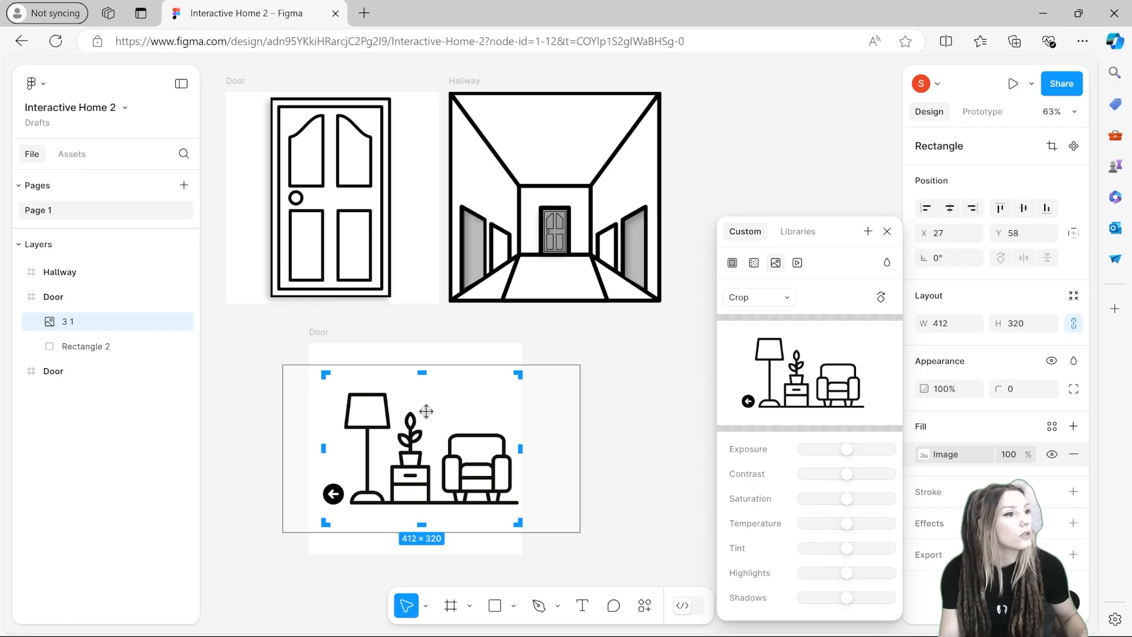
Step: Move the living room image to the bottom of the frame and rename the frame Living Room
drag(457, 404, 444, 375)
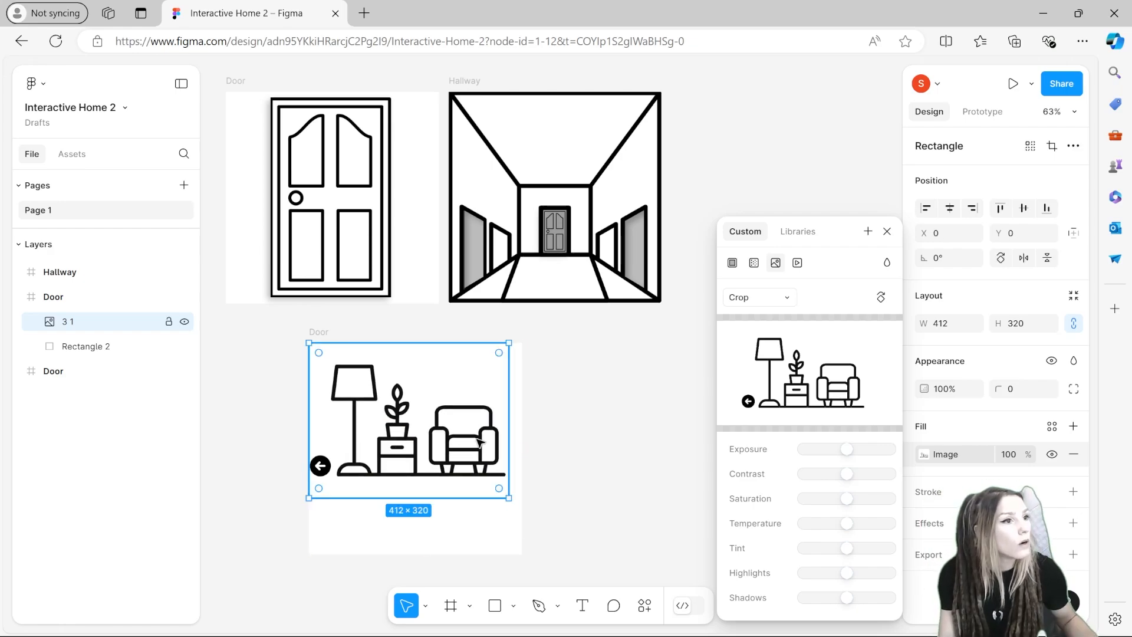
mouse_move(410, 497)
mouse_down()
mouse_move(411, 478)
mouse_move(411, 533)
mouse_move(411, 487)
mouse_up()
drag(415, 439, 415, 506)
drag(510, 493, 523, 493)
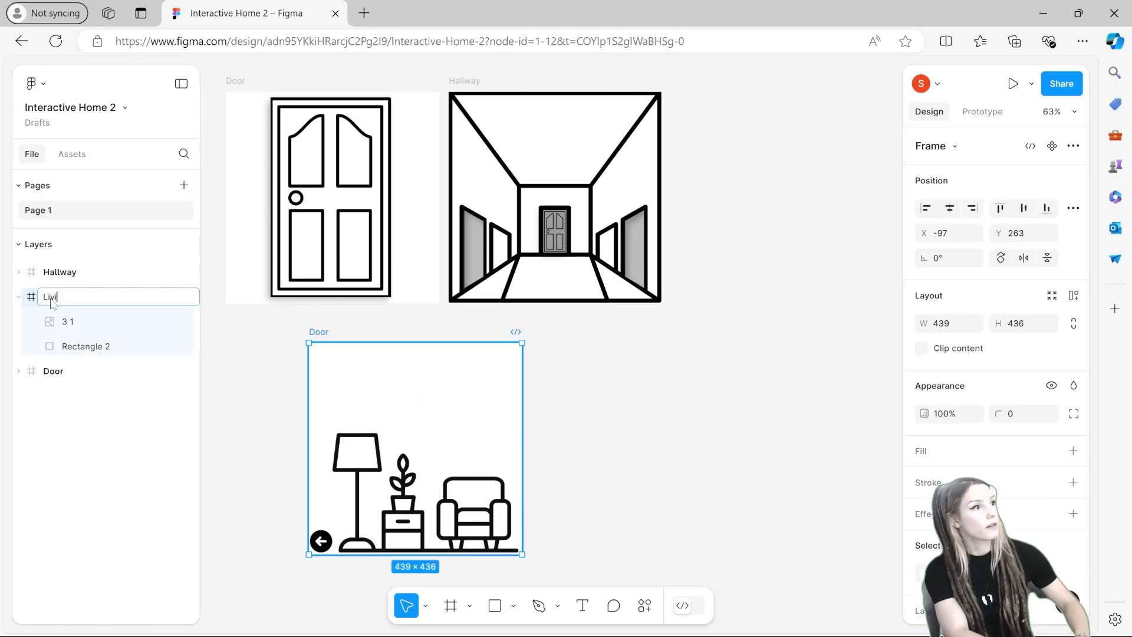
text(om)
key(Return)
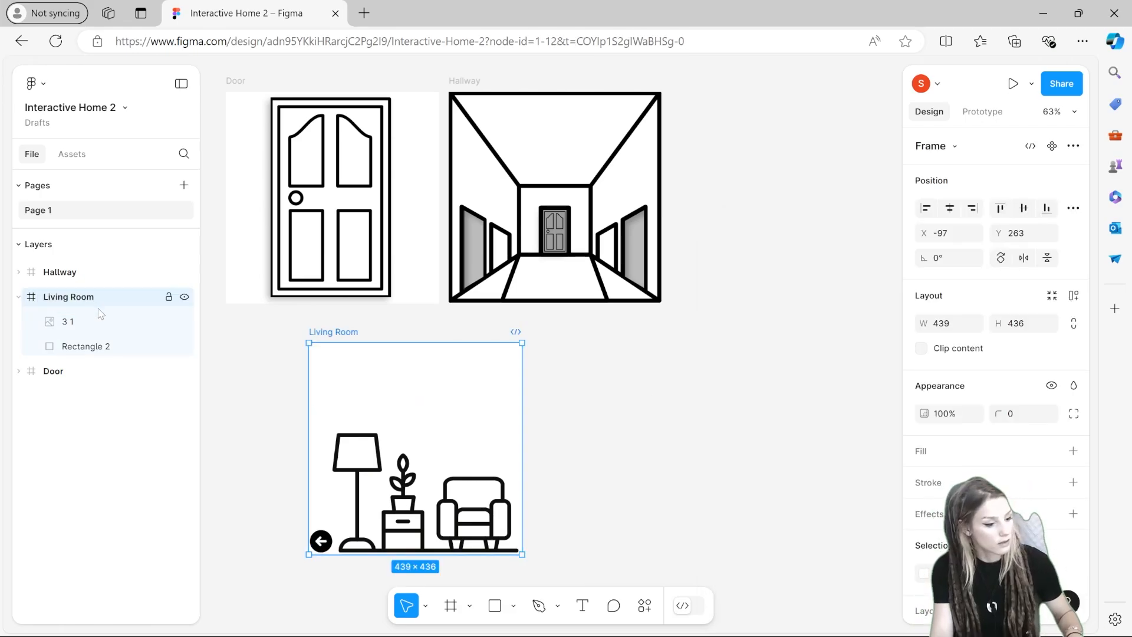
Step: Duplicate the Living Room frame and rename the copy Kitchen
key(ctrl+d)
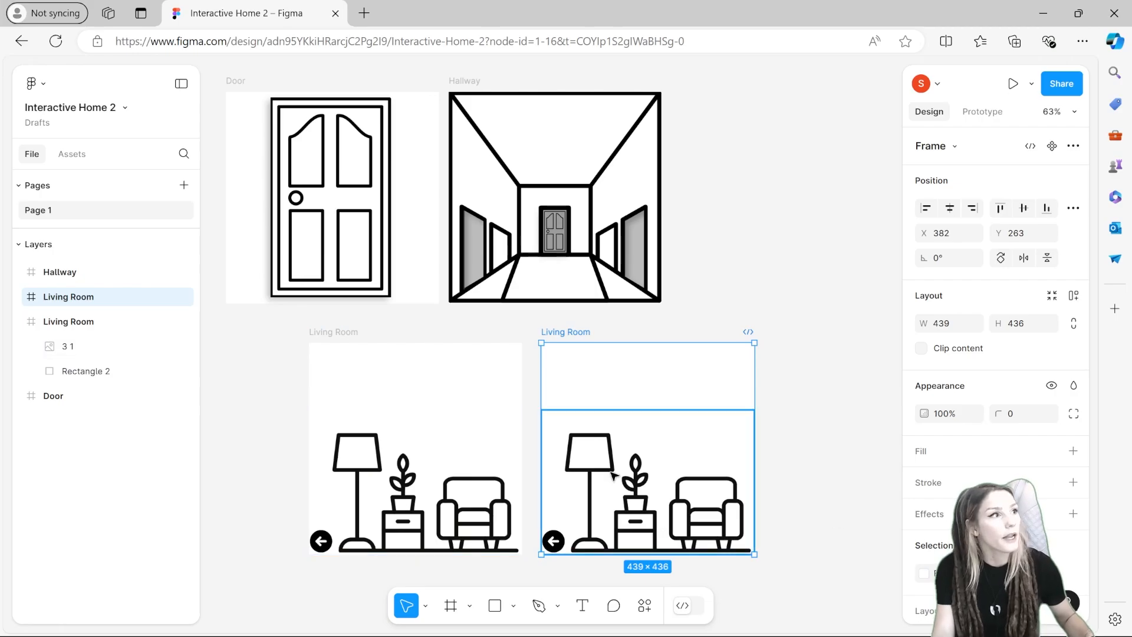
double_click(73, 296)
text(Kit)
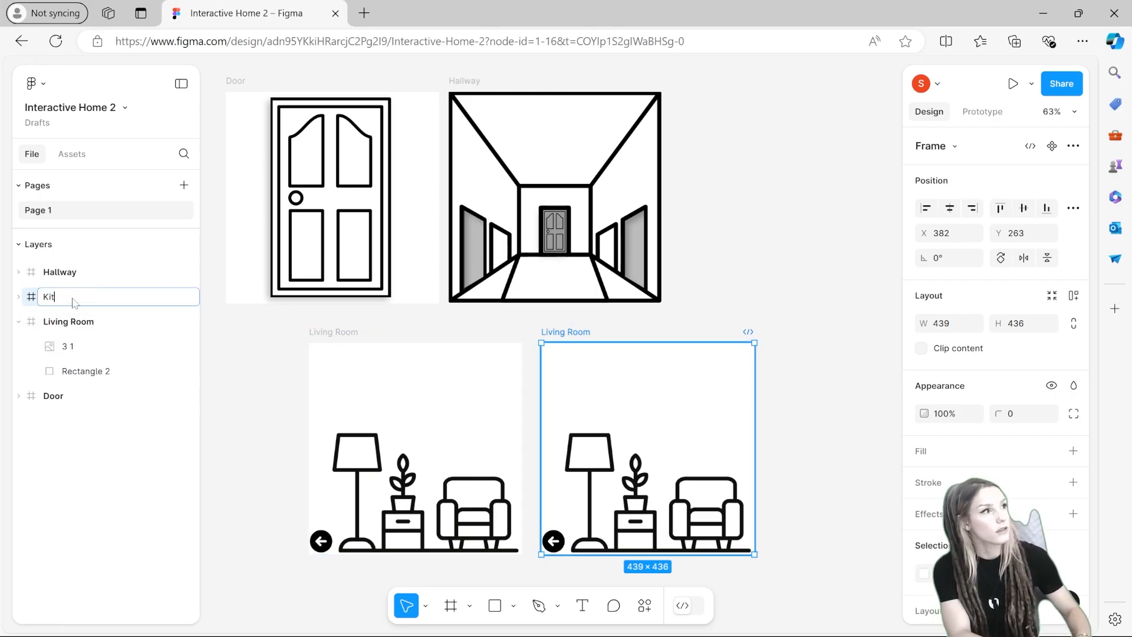
key(Return)
Step: Delete the living room image from the Kitchen frame and drag the kitchen image into it
double_click(648, 501)
key(Delete)
drag(269, 451, 637, 435)
Step: Crop the kitchen image's sides and fit it along the bottom of the Kitchen frame
scroll(695, 412, down, 1)
click(1052, 146)
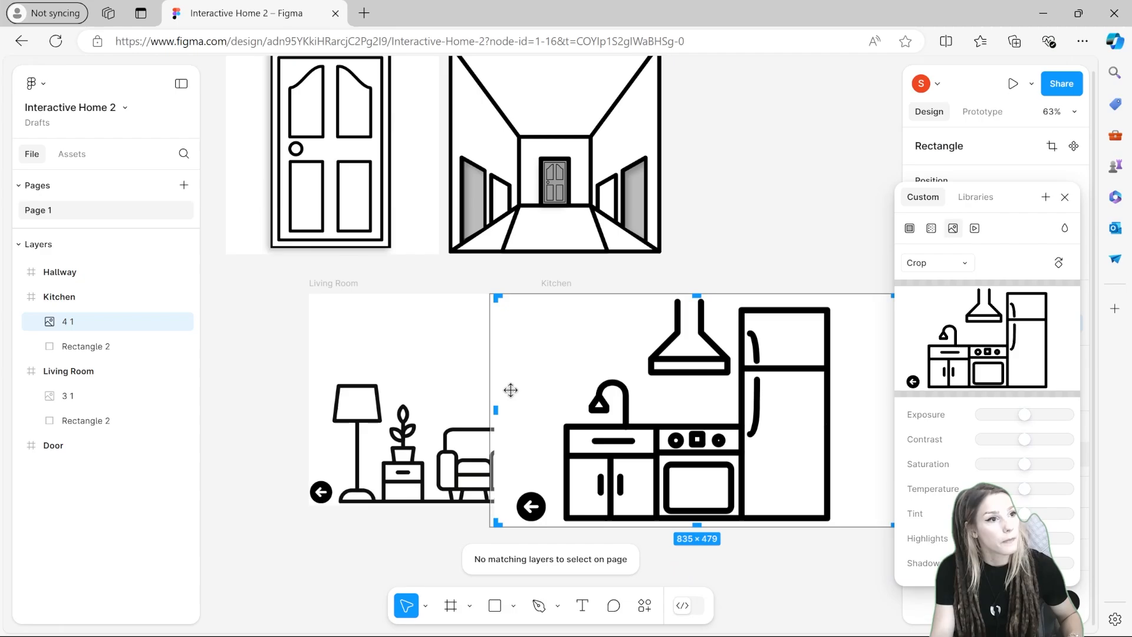
drag(492, 410, 565, 410)
drag(812, 402, 702, 402)
drag(788, 410, 727, 410)
key(Return)
drag(650, 406, 677, 391)
drag(482, 278, 569, 336)
Step: Trim the left edge of the living room image's crop
double_click(407, 460)
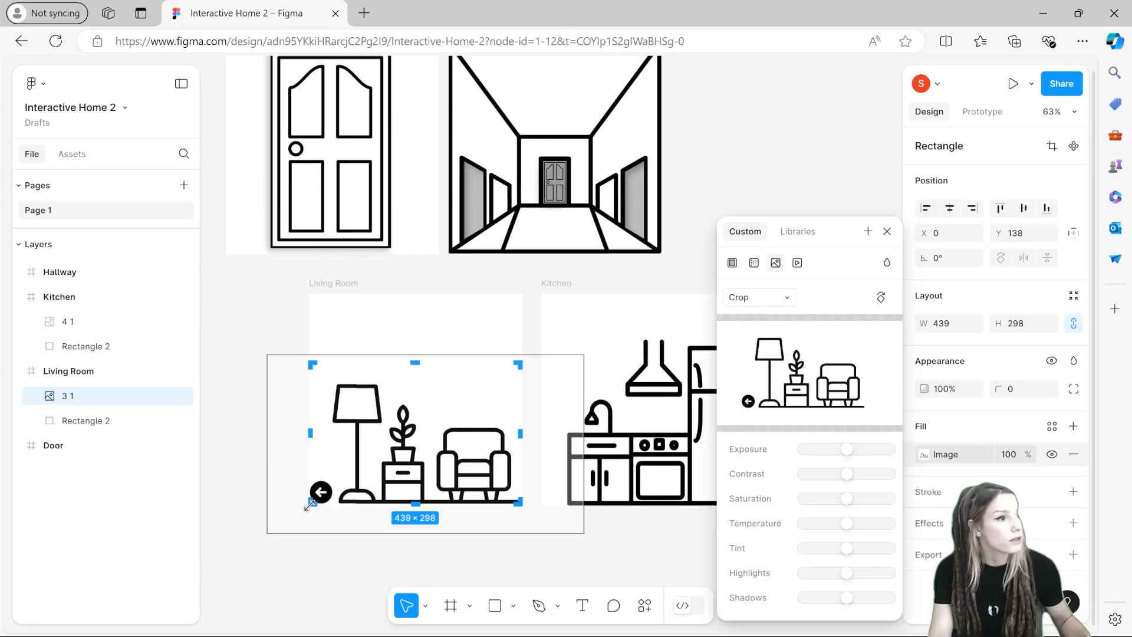
drag(309, 494, 325, 494)
key(Return)
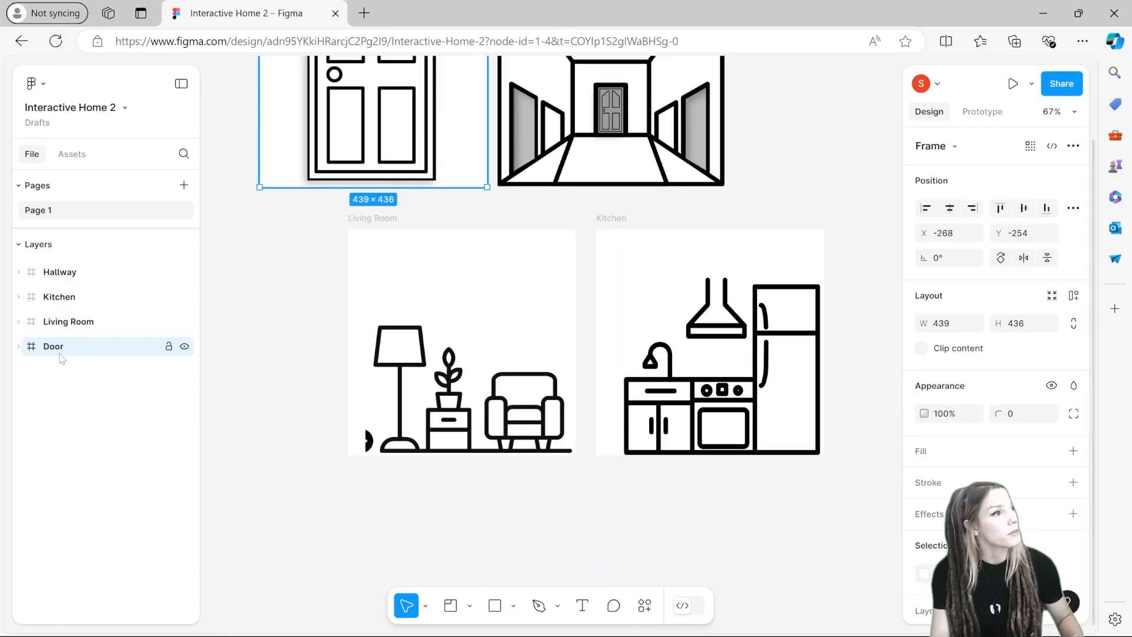
Step: Reorder the frame layers to Door, Hallway, Living Room, Kitchen
drag(58, 350, 43, 278)
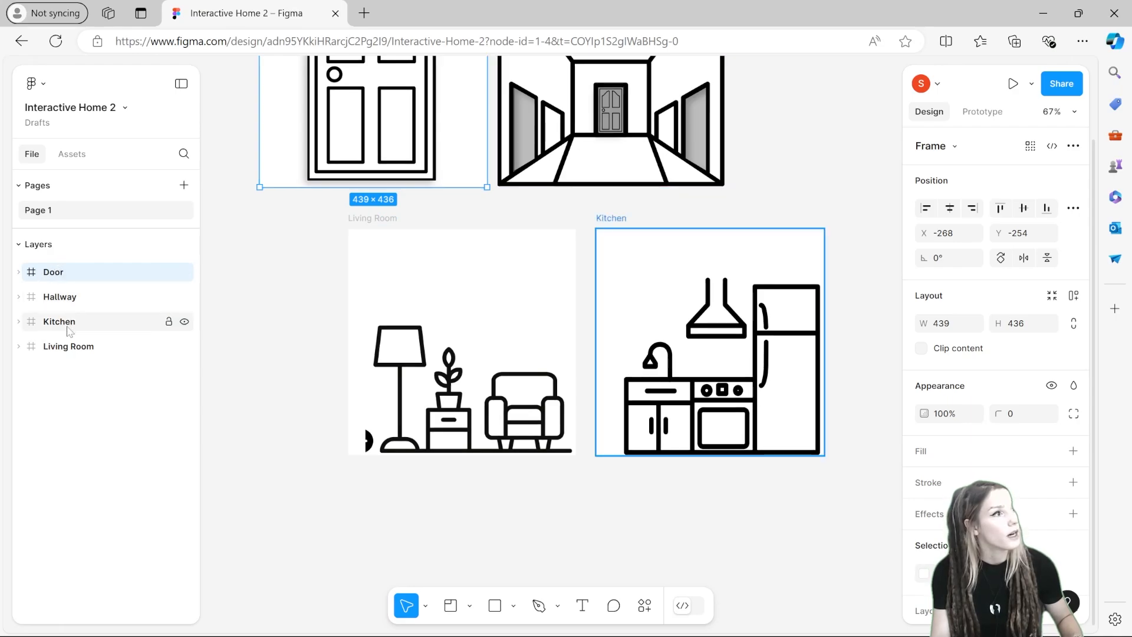
drag(69, 351, 84, 315)
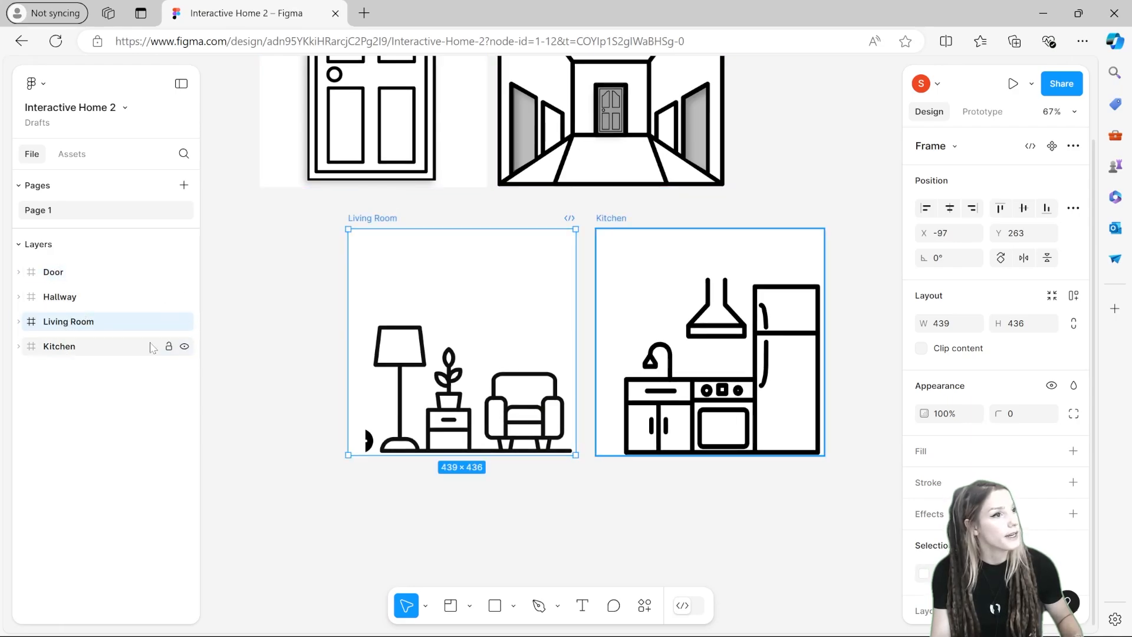
click(263, 403)
Step: Draw an ellipse about 75 × 70 over the back arrow in the Living Room's lower-left corner
scroll(274, 372, up, 4)
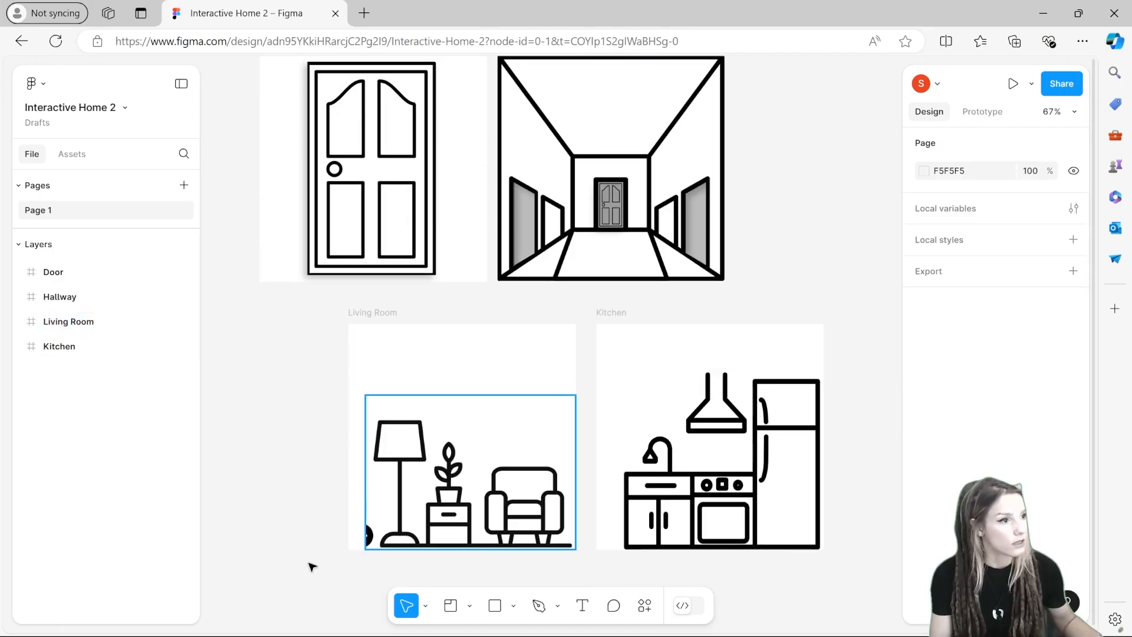
scroll(354, 543, down, 10)
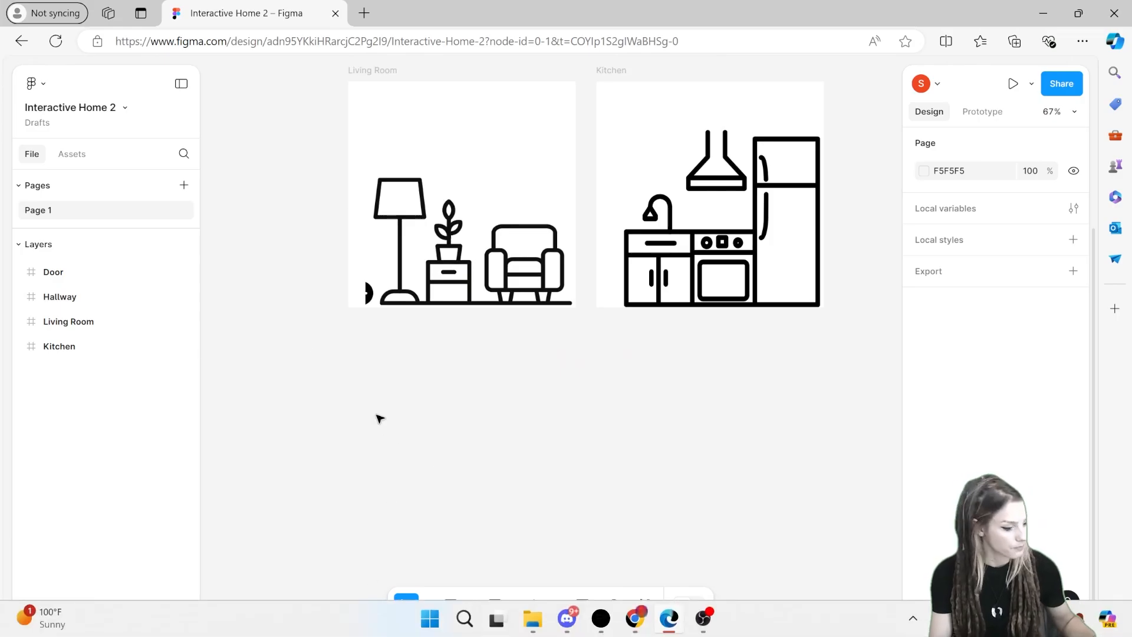
scroll(376, 417, up, 8)
click(513, 605)
click(540, 512)
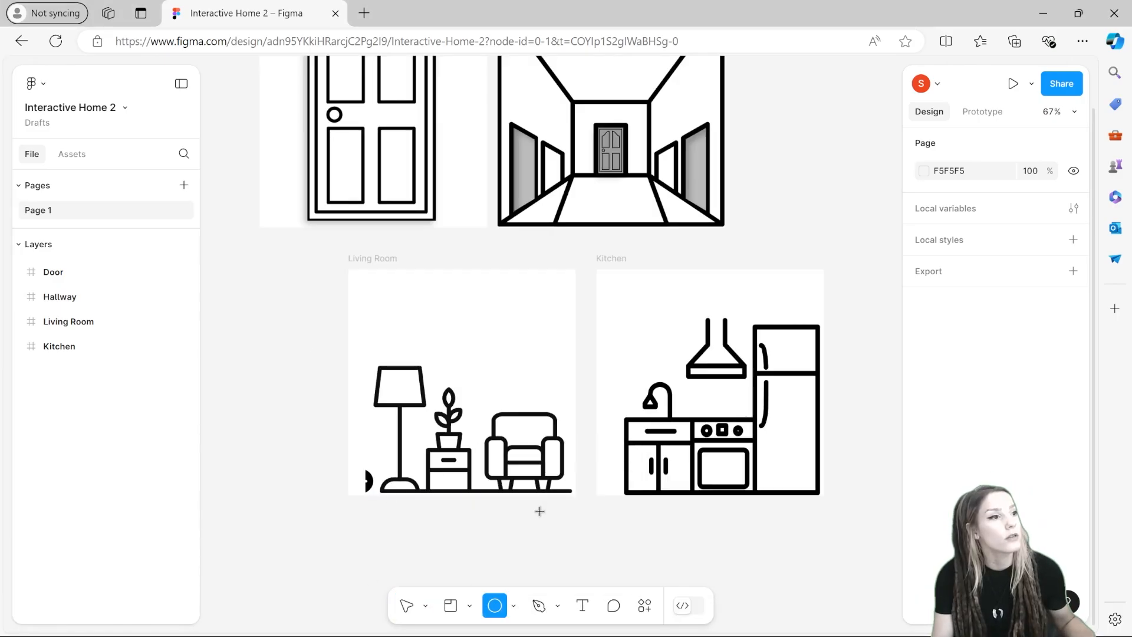
drag(355, 459, 395, 496)
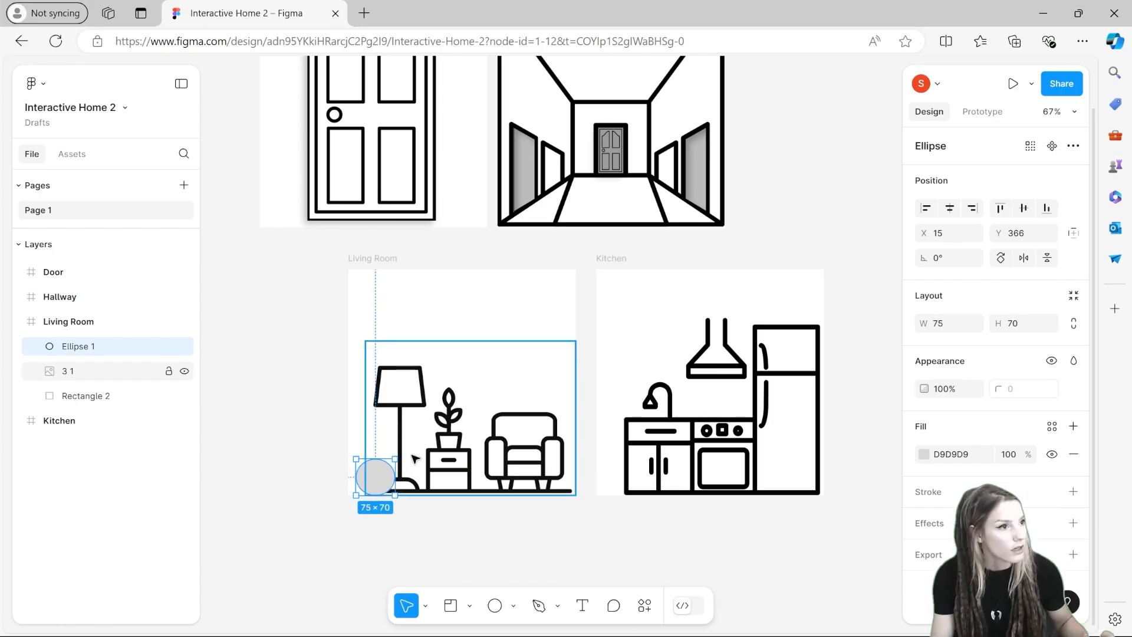
Step: Resize the ellipse to about 54 × 51 in the Living Room's lower-left corner and make it black
scroll(407, 466, up, 5)
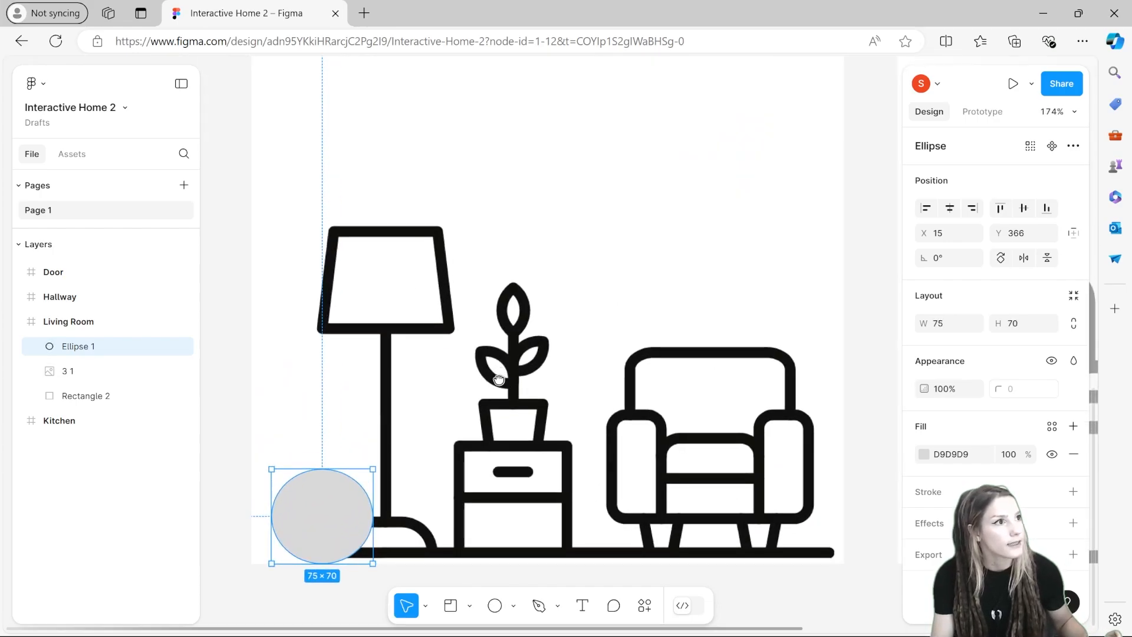
drag(499, 379, 508, 392)
scroll(505, 456, up, 2)
drag(505, 456, 631, 314)
drag(472, 351, 432, 394)
drag(384, 436, 368, 423)
drag(417, 464, 418, 473)
drag(374, 446, 370, 443)
click(383, 506)
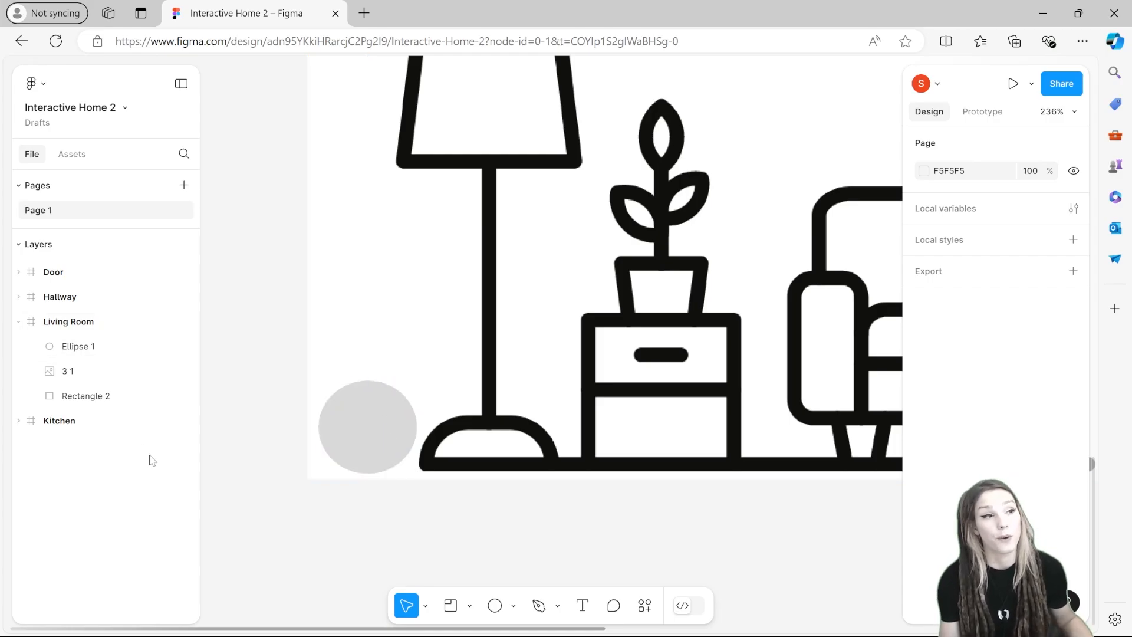
click(382, 449)
Step: Search the assets for "arrow" and insert the Arrow left icon over the black circle
click(67, 156)
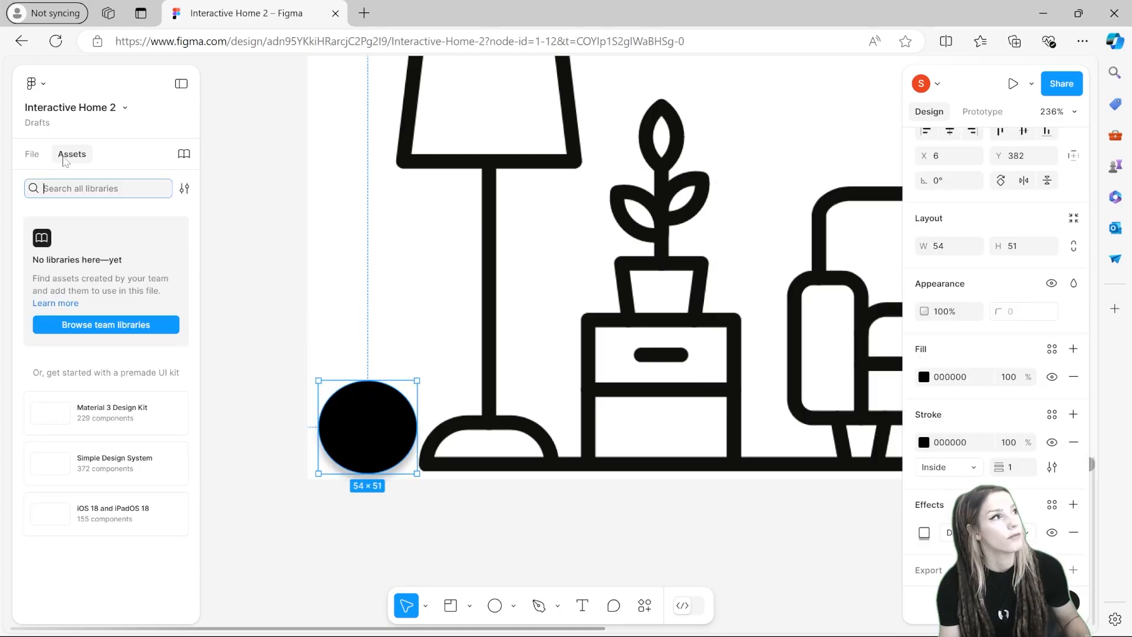
text(arrow)
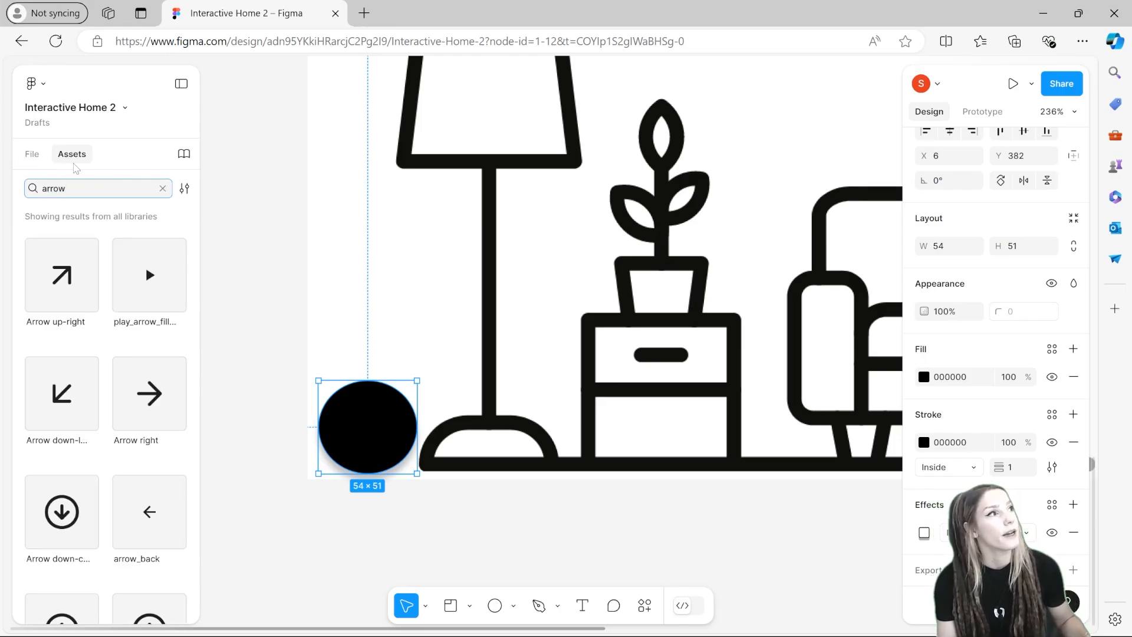
click(33, 155)
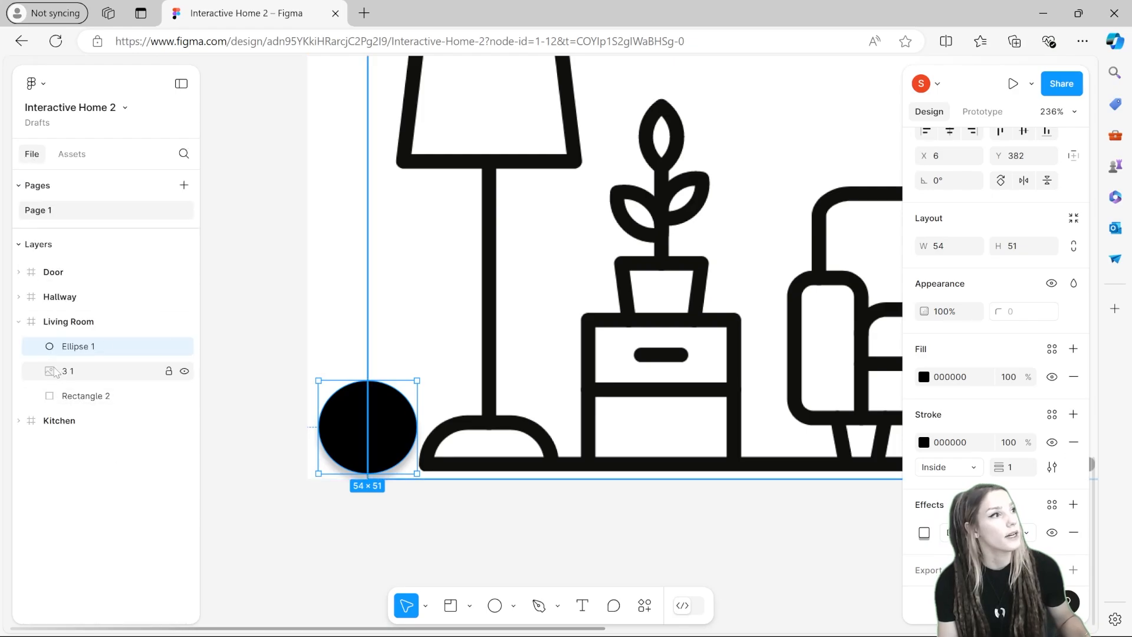
click(73, 156)
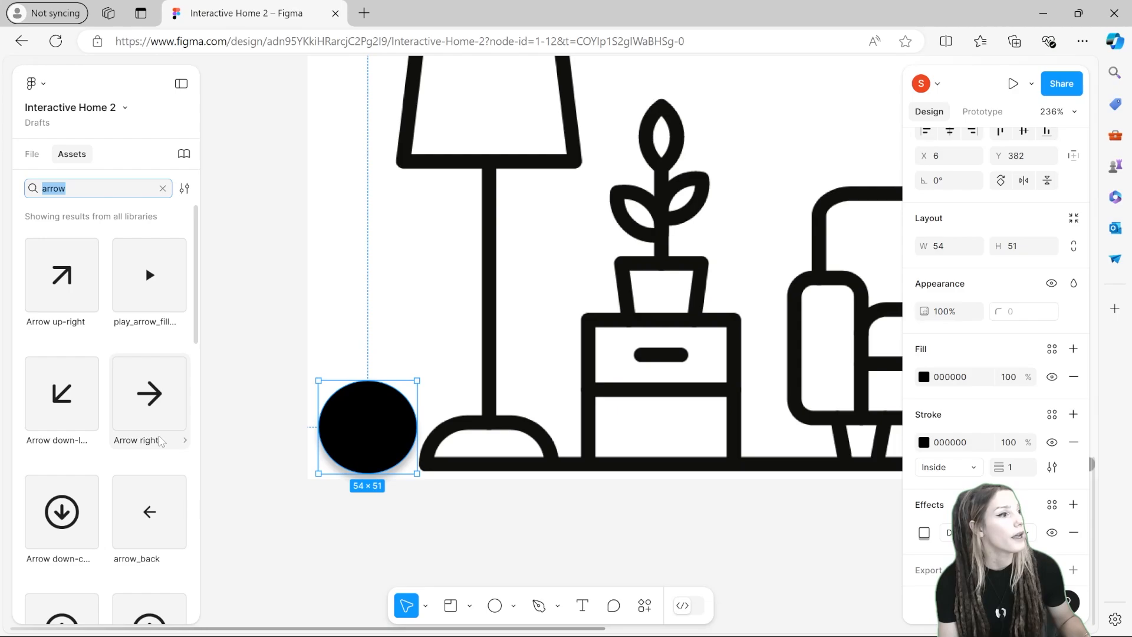
scroll(118, 425, down, 6)
scroll(44, 423, up, 2)
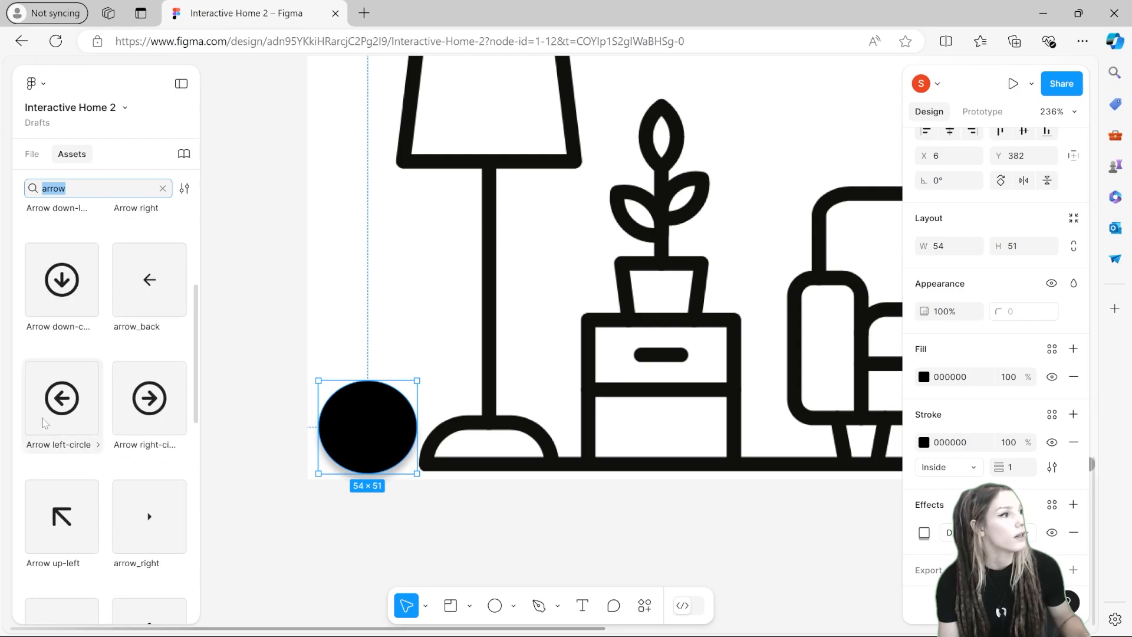
scroll(67, 420, down, 4)
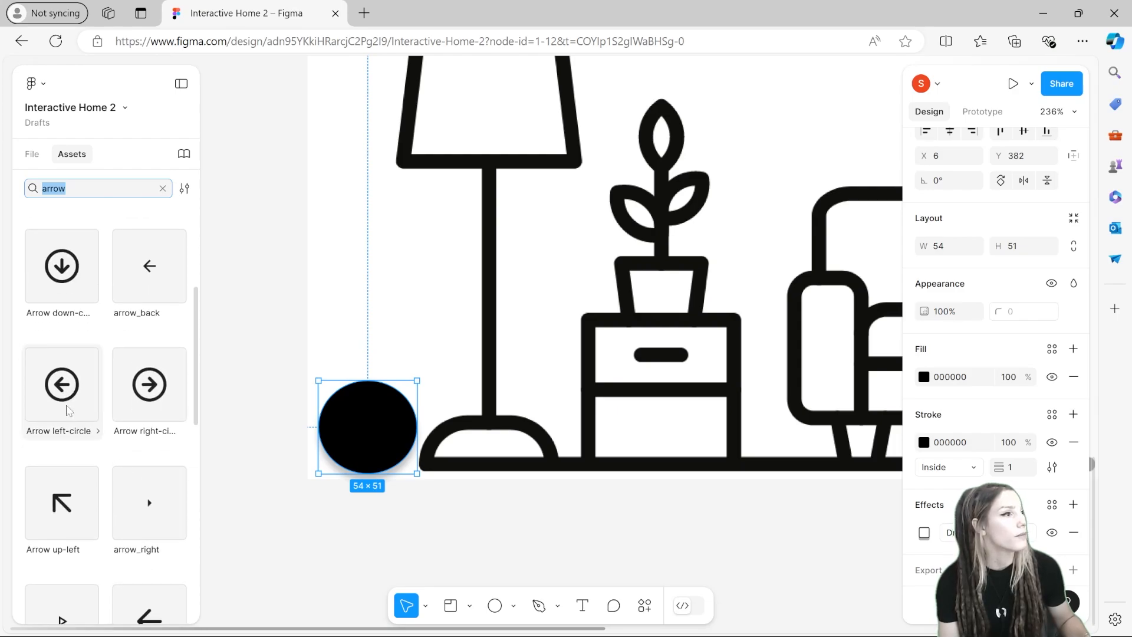
click(137, 417)
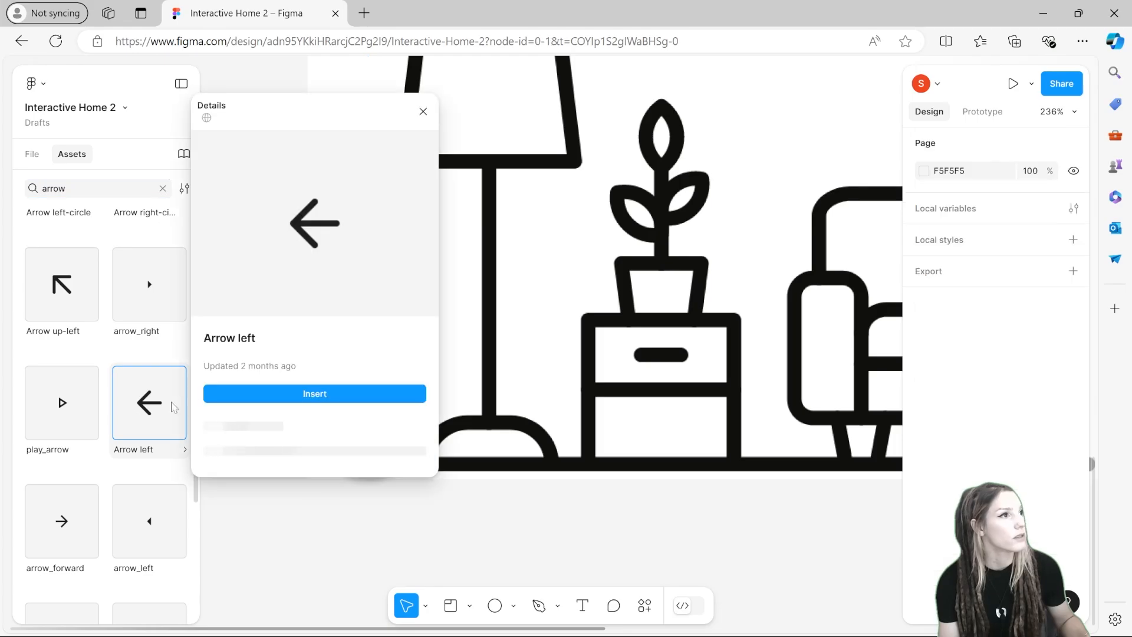
click(322, 394)
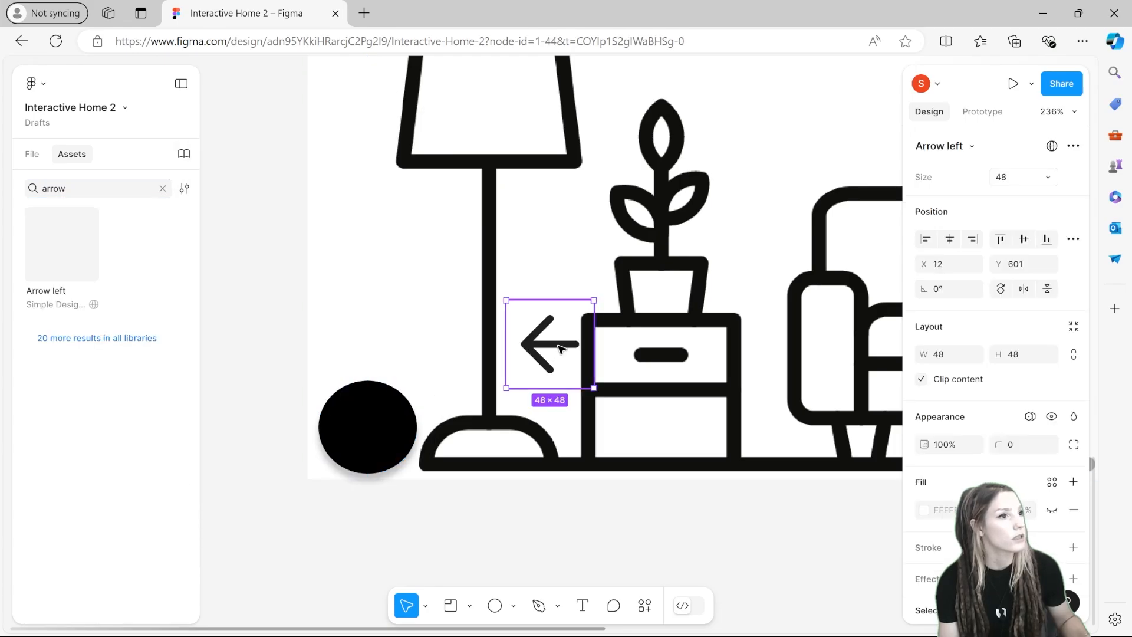
drag(549, 345, 364, 423)
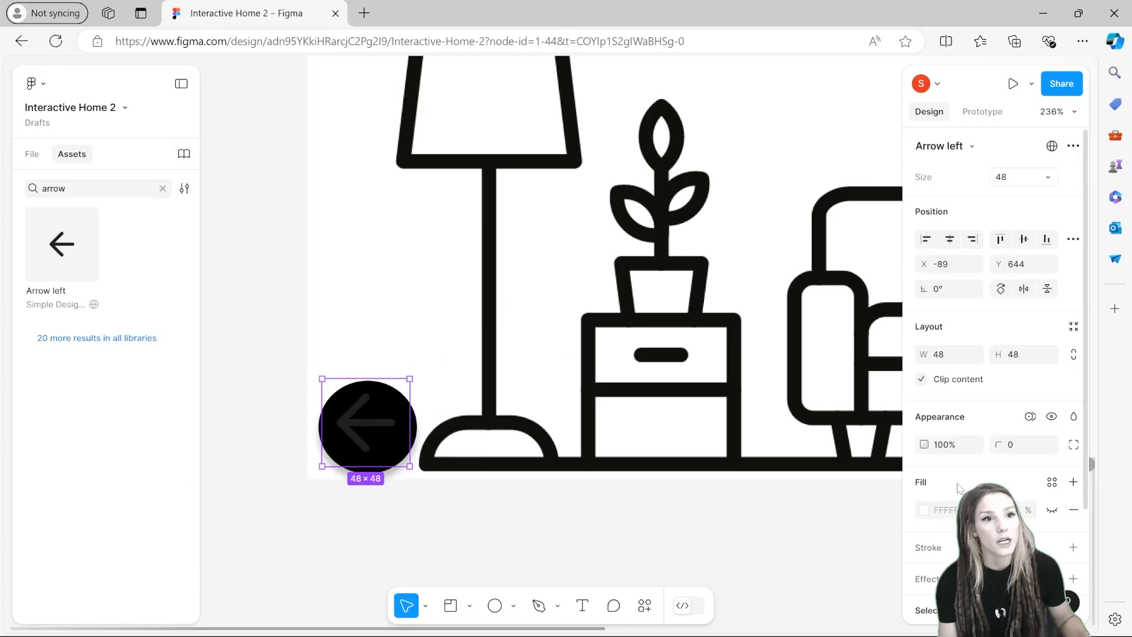
Step: Nudge the arrow to centre it on the circle and change its icon colour to white FFFFFF
scroll(958, 471, down, 3)
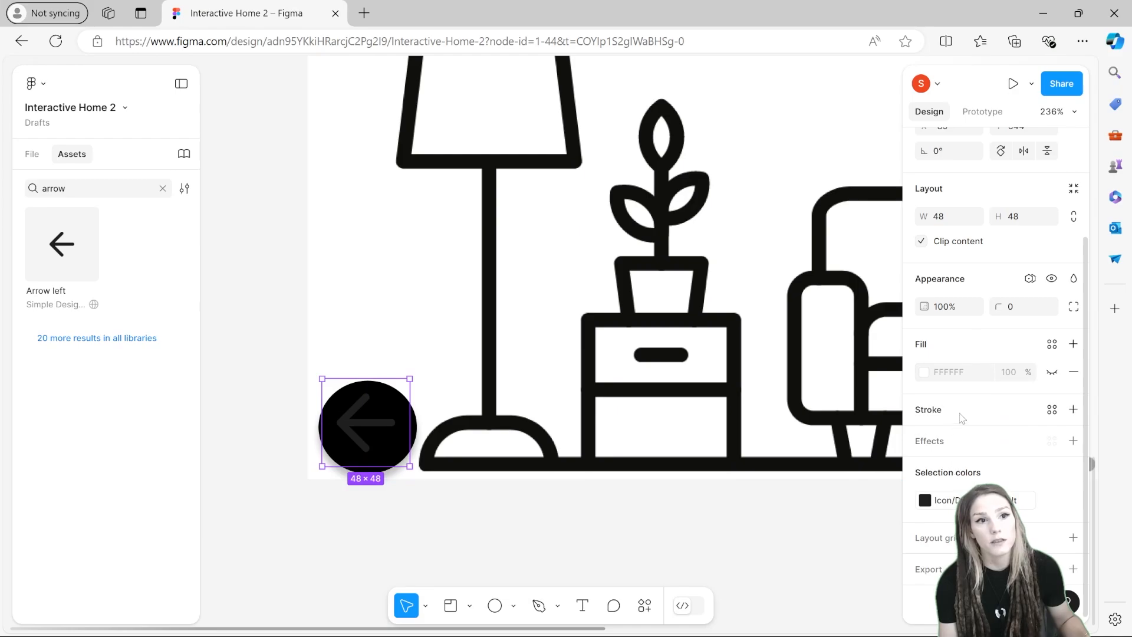
key(Right)
key(Right)
key(Right)
key(Up)
click(924, 500)
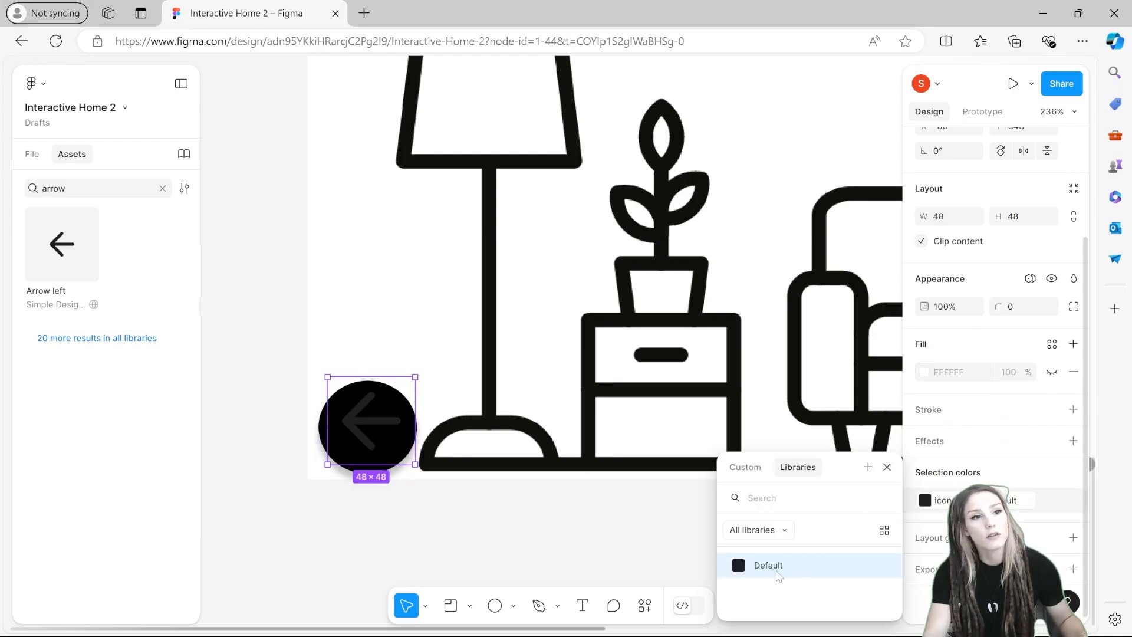
click(745, 469)
drag(743, 369, 660, 236)
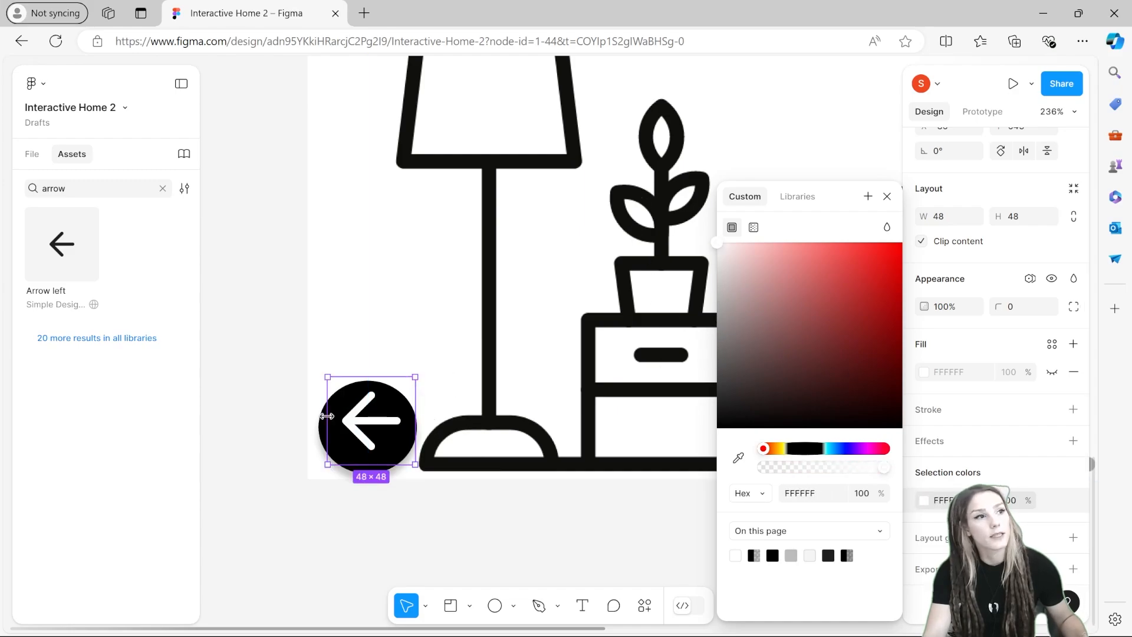
drag(376, 425, 369, 428)
Step: Move the Arrow left layer into the Living Room frame, above Ellipse 1
click(259, 348)
click(32, 154)
click(63, 272)
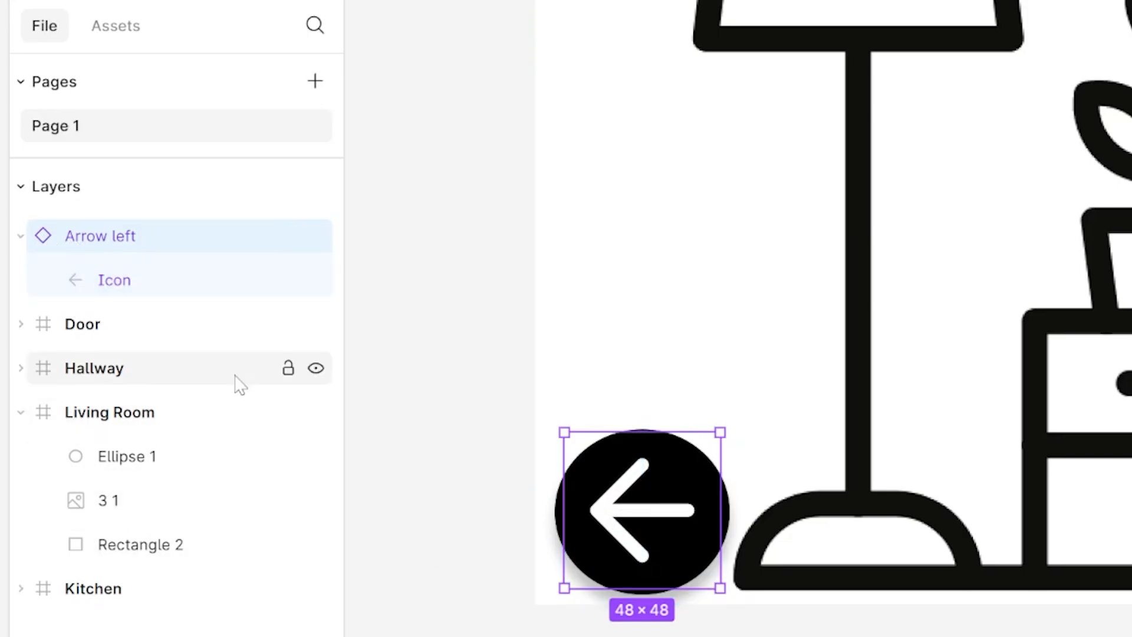
click(20, 237)
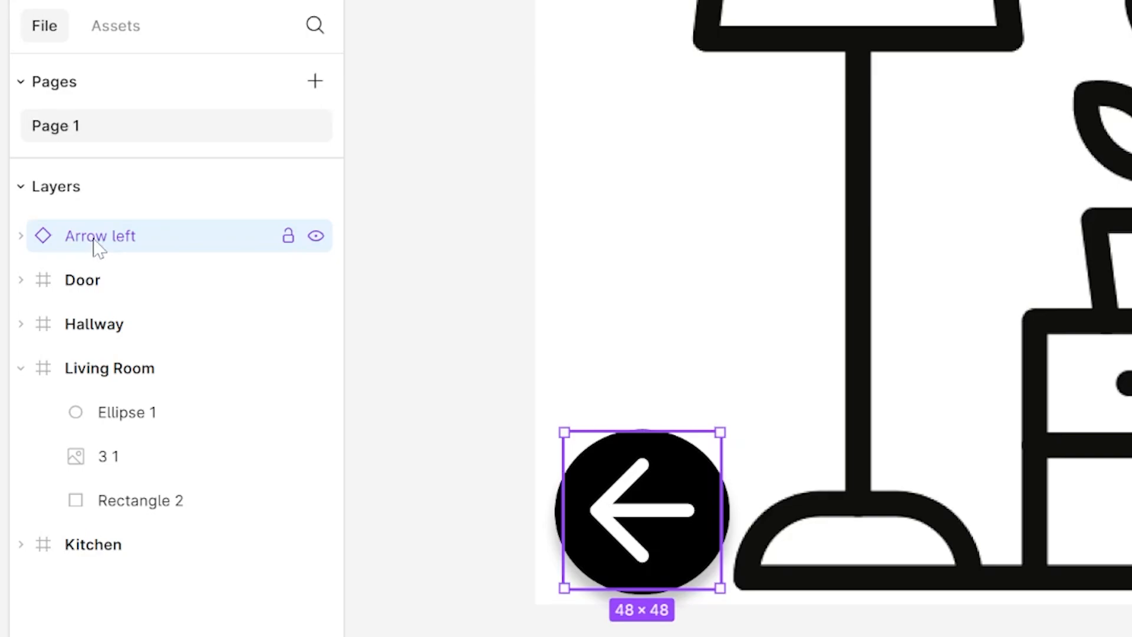
drag(97, 247, 114, 406)
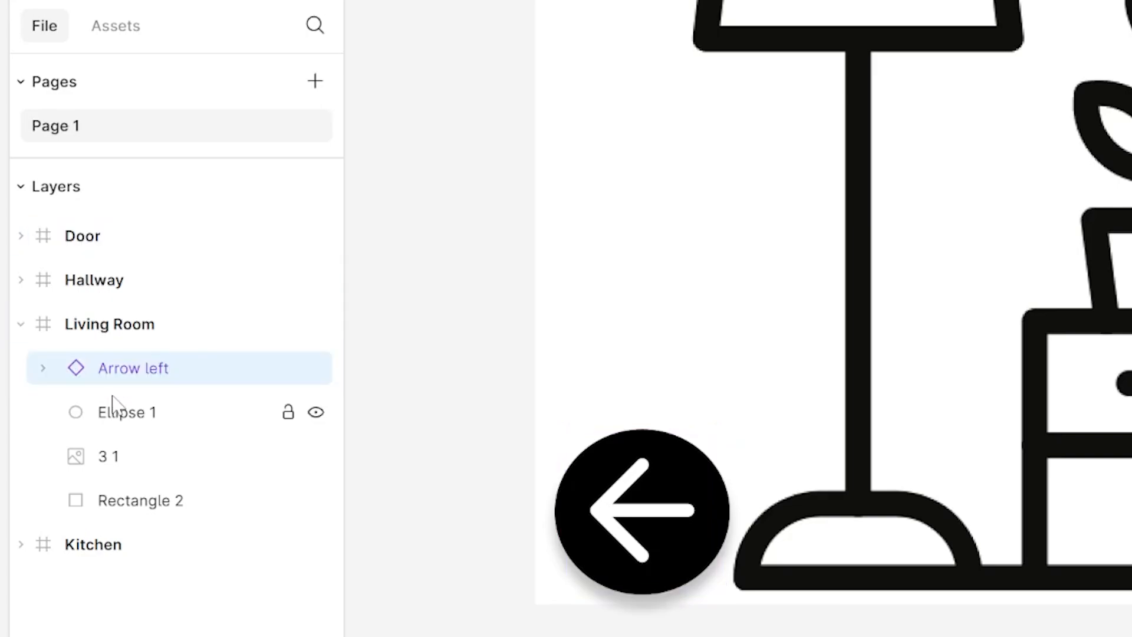
Step: Select the arrow and ellipse together and create a component from them
click(109, 422)
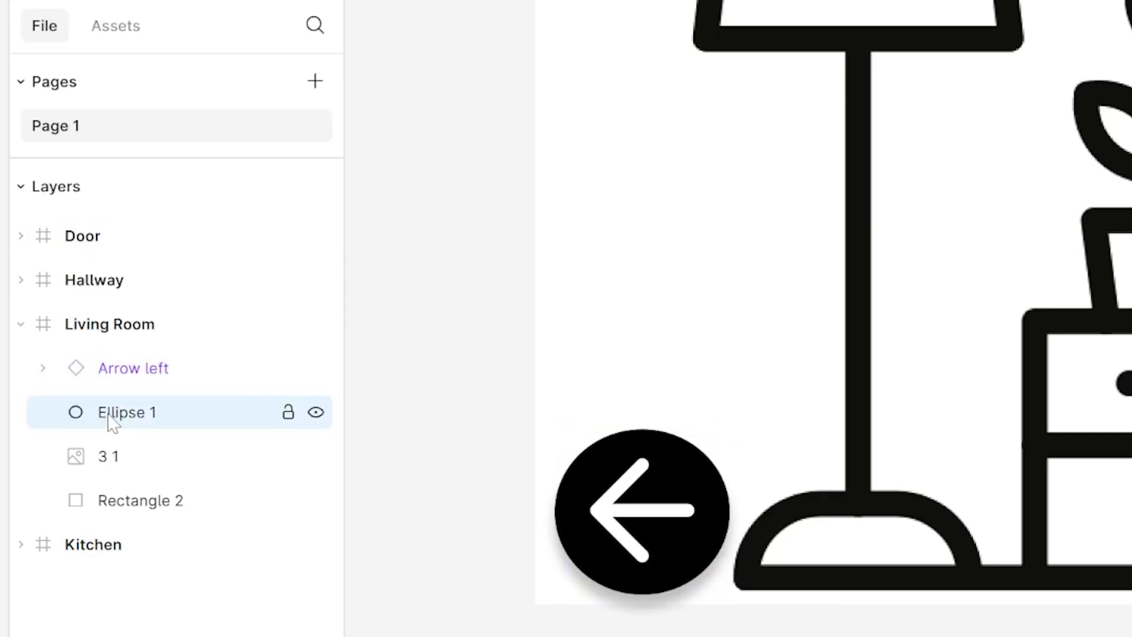
right_click(121, 373)
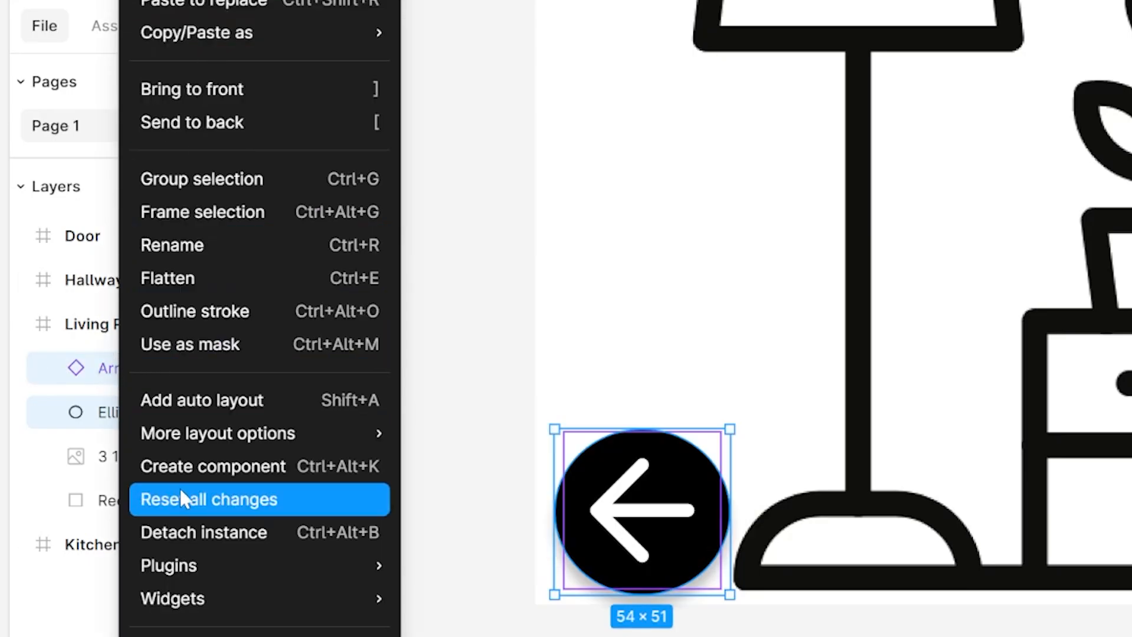
click(195, 470)
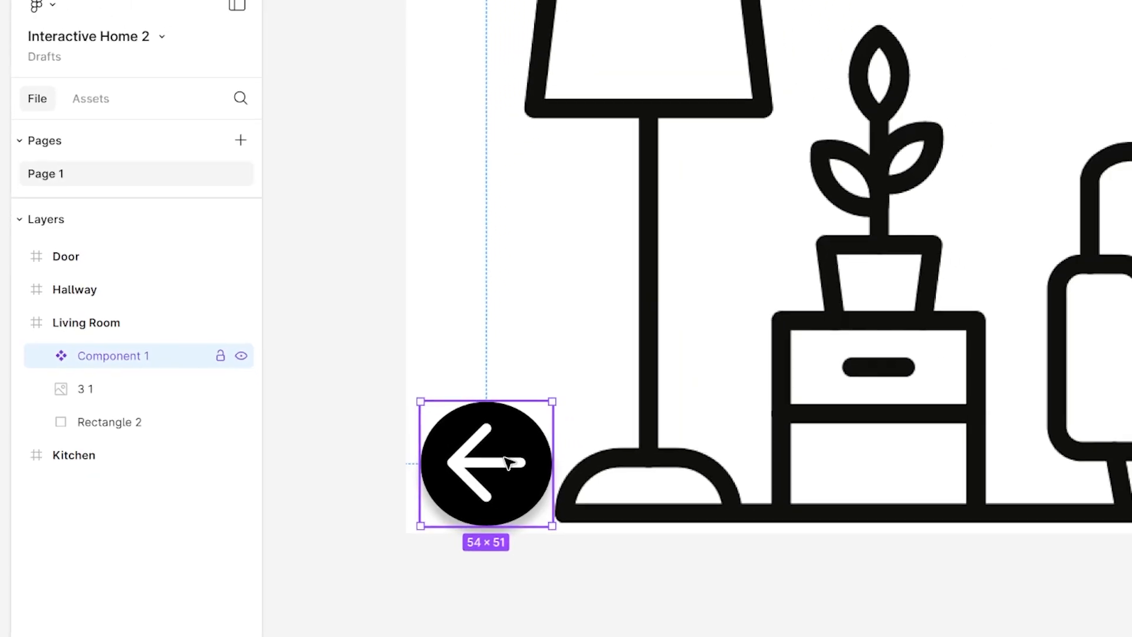
Step: Duplicate the arrow button component and move the copy into the Kitchen frame's lower-left corner
scroll(384, 397, down, 2)
scroll(436, 348, down, 1)
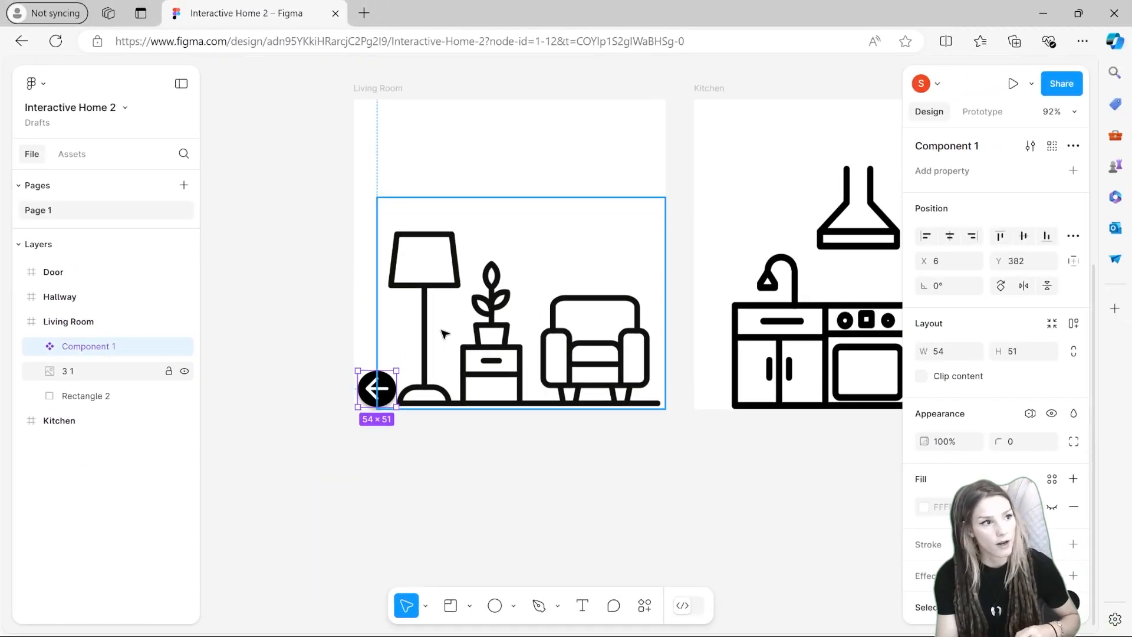
drag(443, 330, 378, 445)
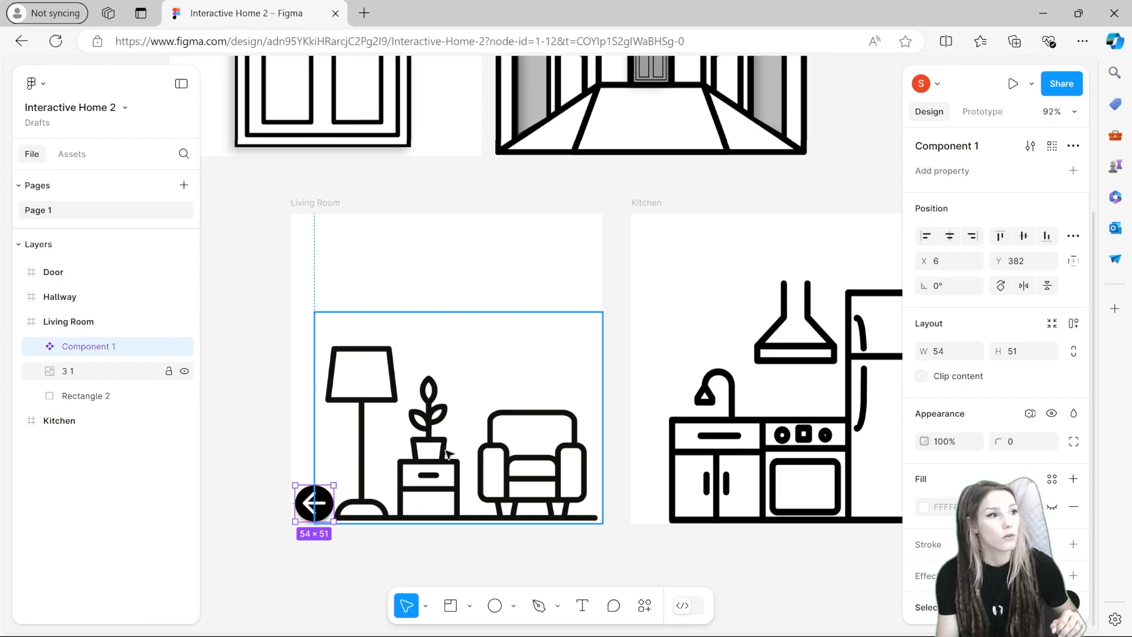
drag(440, 456, 470, 407)
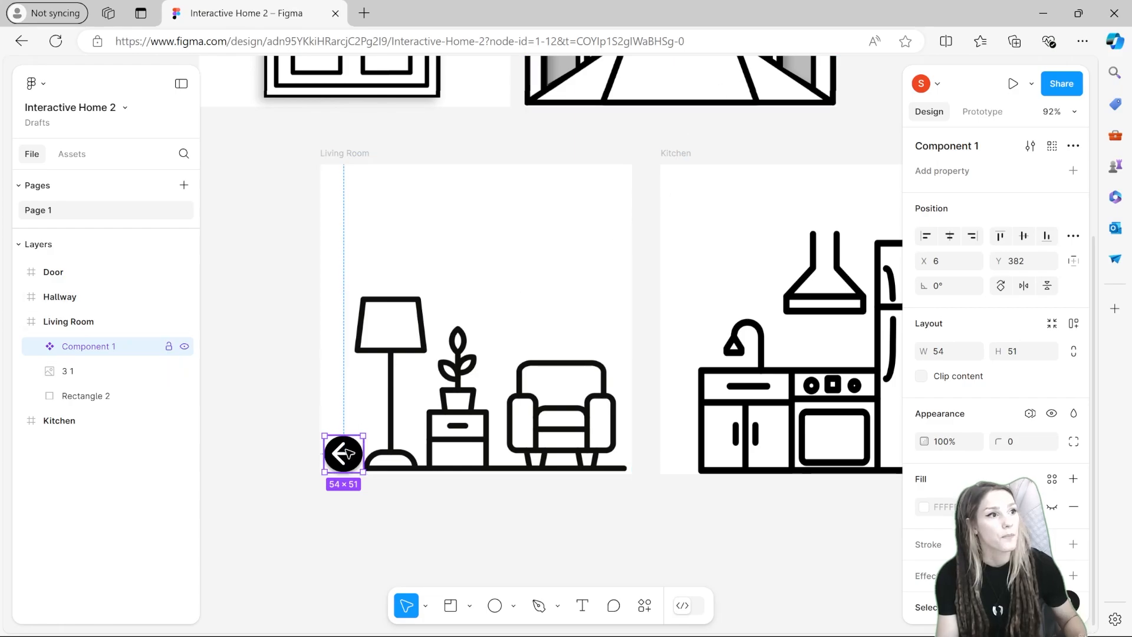
key(ctrl+d)
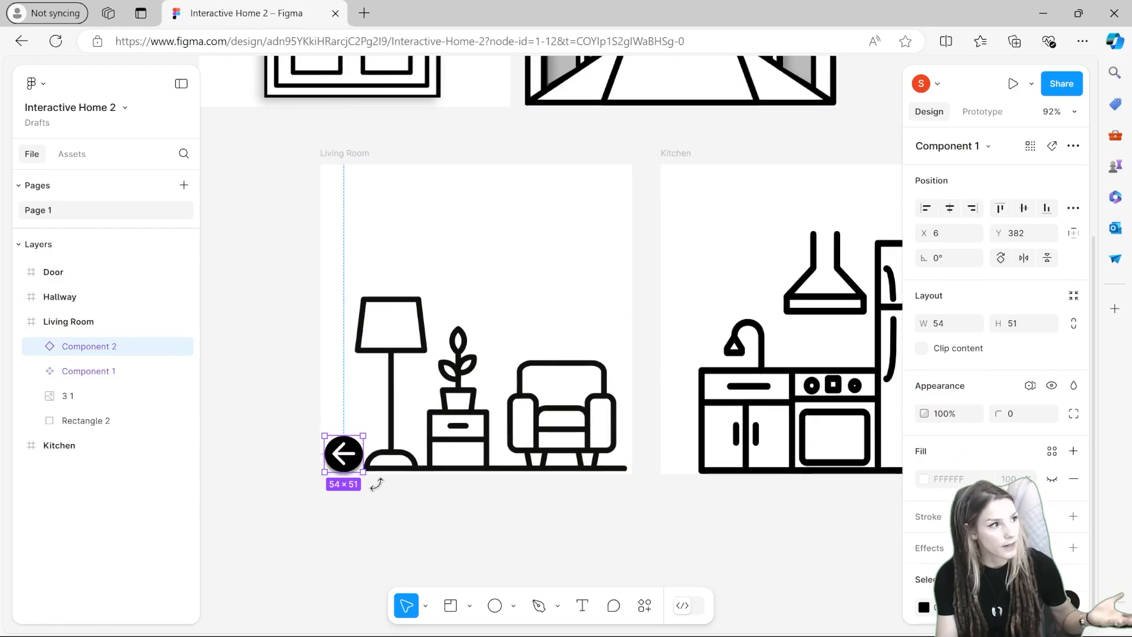
drag(325, 457, 481, 395)
Step: Resize the Kitchen arrow button to about 40 × 38
drag(610, 452, 689, 441)
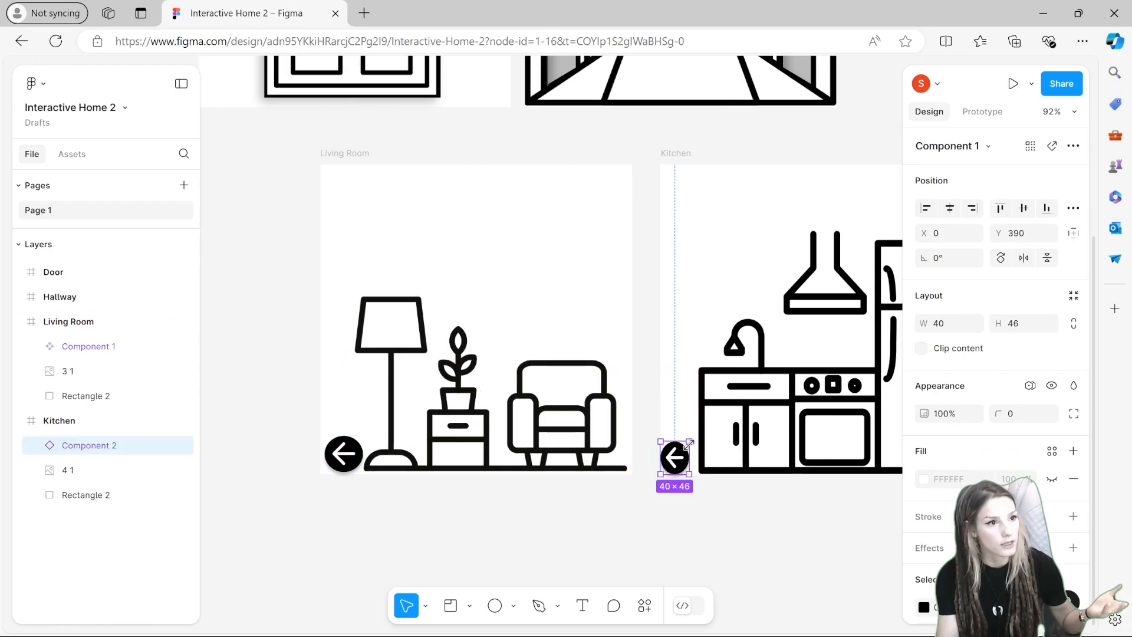
key(ctrl+z)
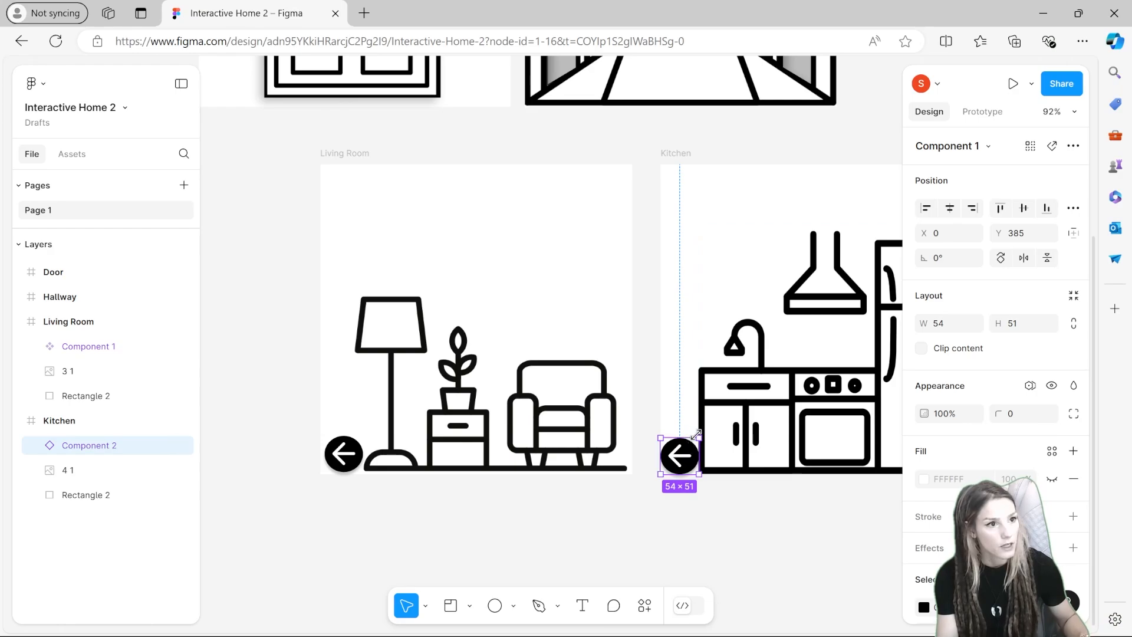
drag(699, 438, 690, 455)
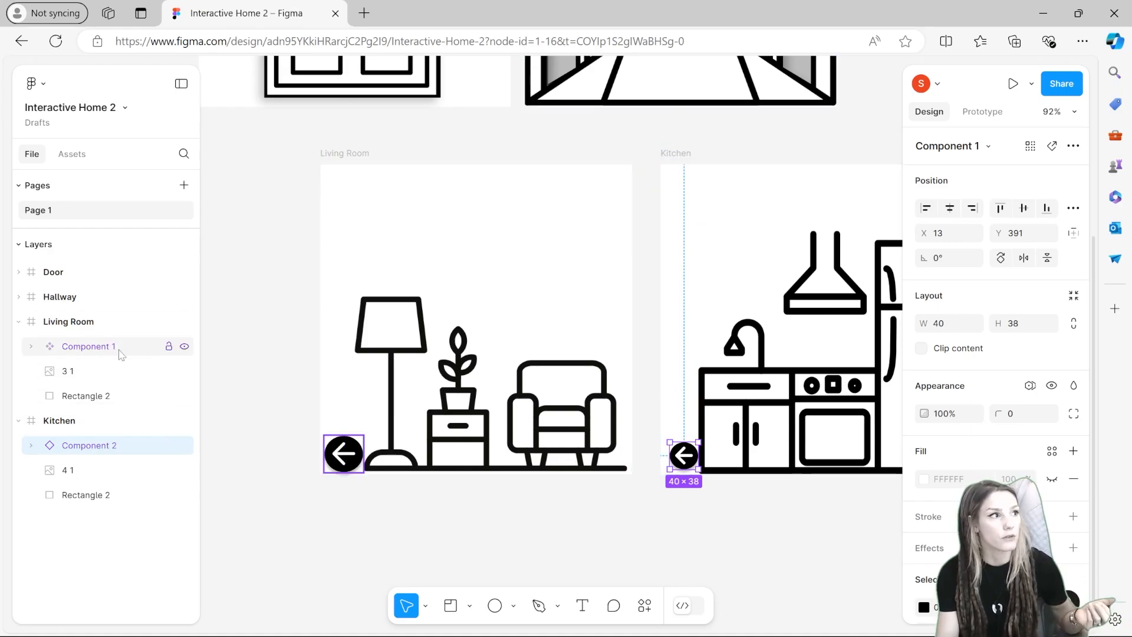
Step: In prototype mode, link the door image to the Hallway frame with an On click Navigate to interaction
scroll(328, 479, down, 2)
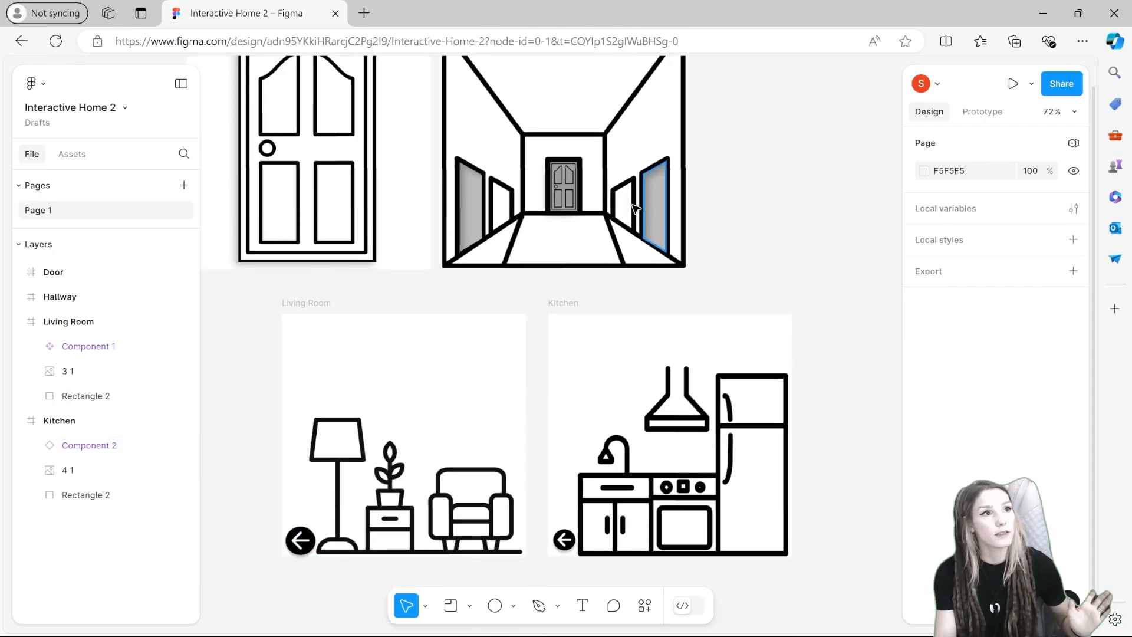
scroll(689, 303, up, 1)
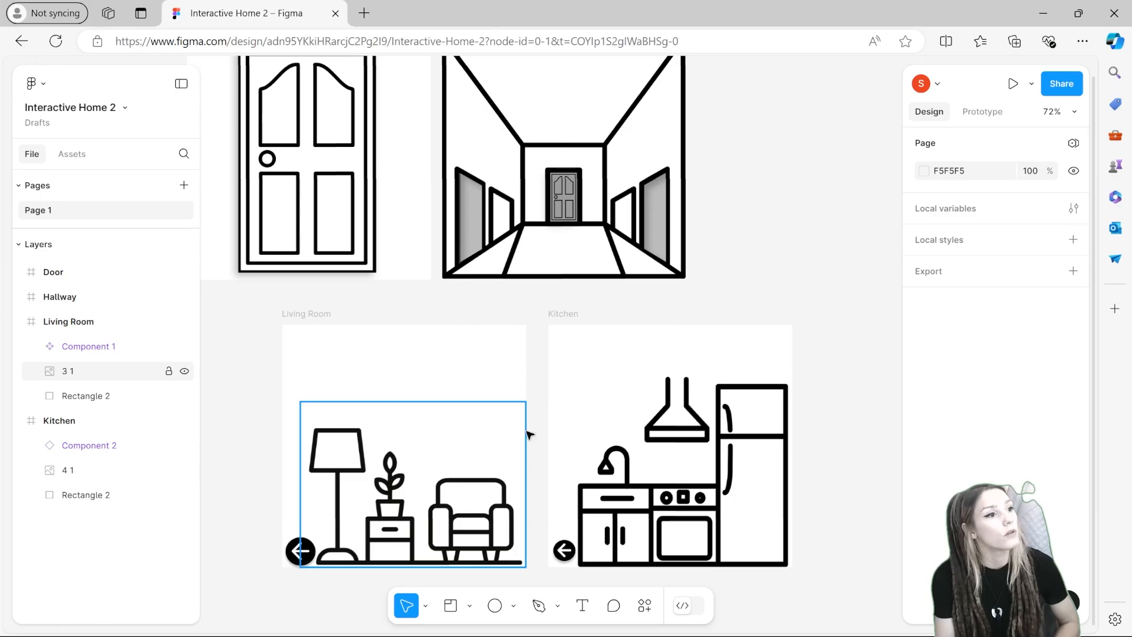
click(184, 244)
drag(583, 187, 617, 221)
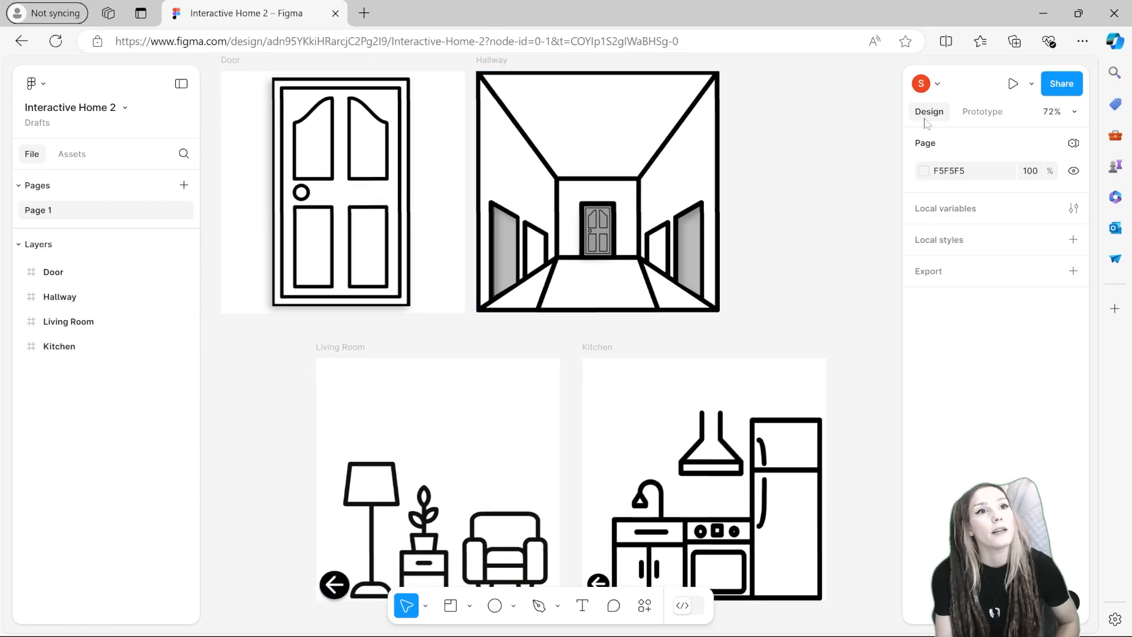
click(976, 119)
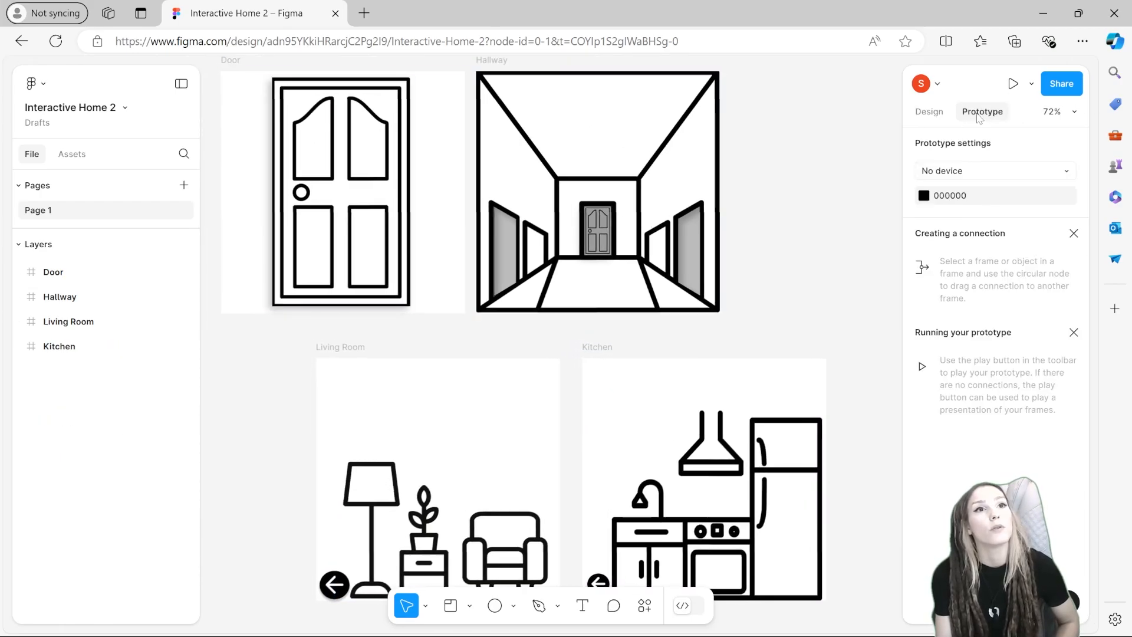
click(346, 219)
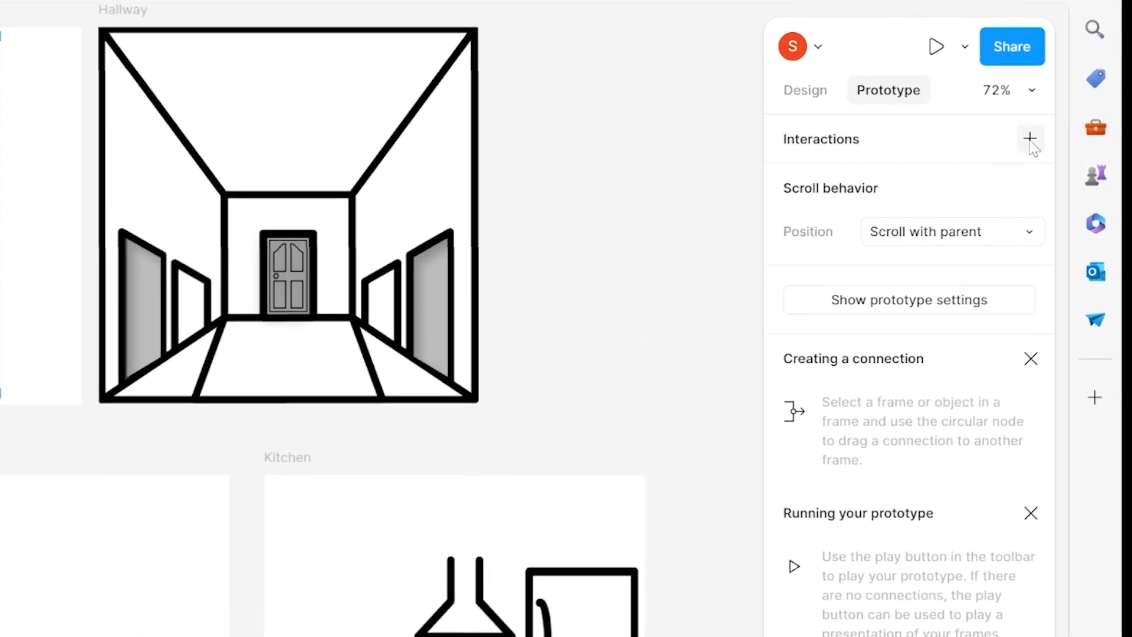
click(1030, 140)
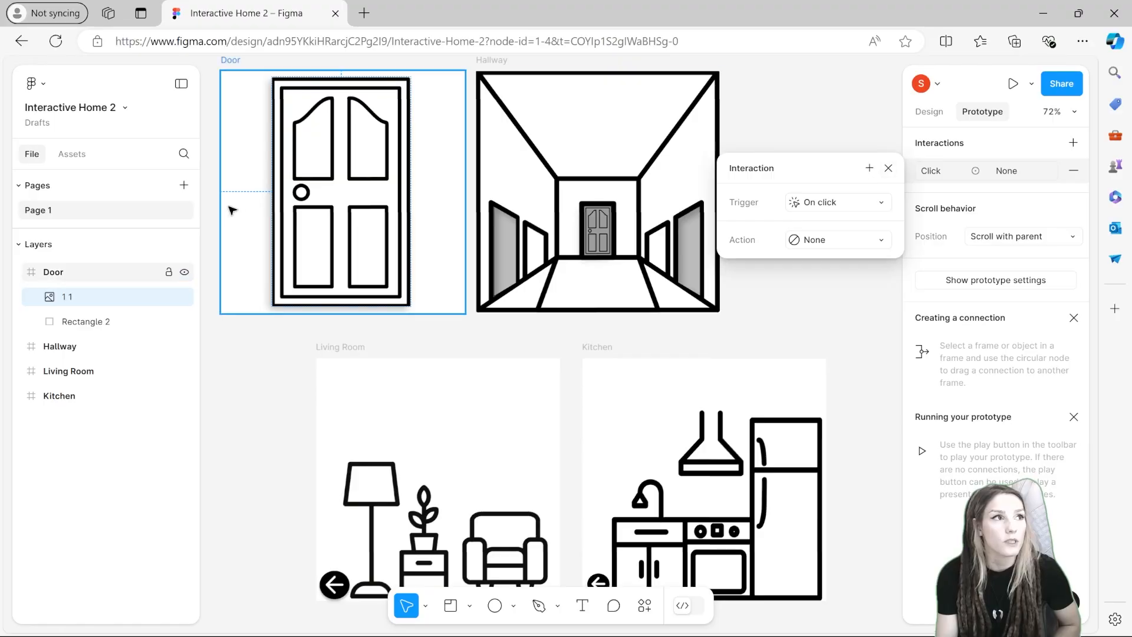
click(277, 203)
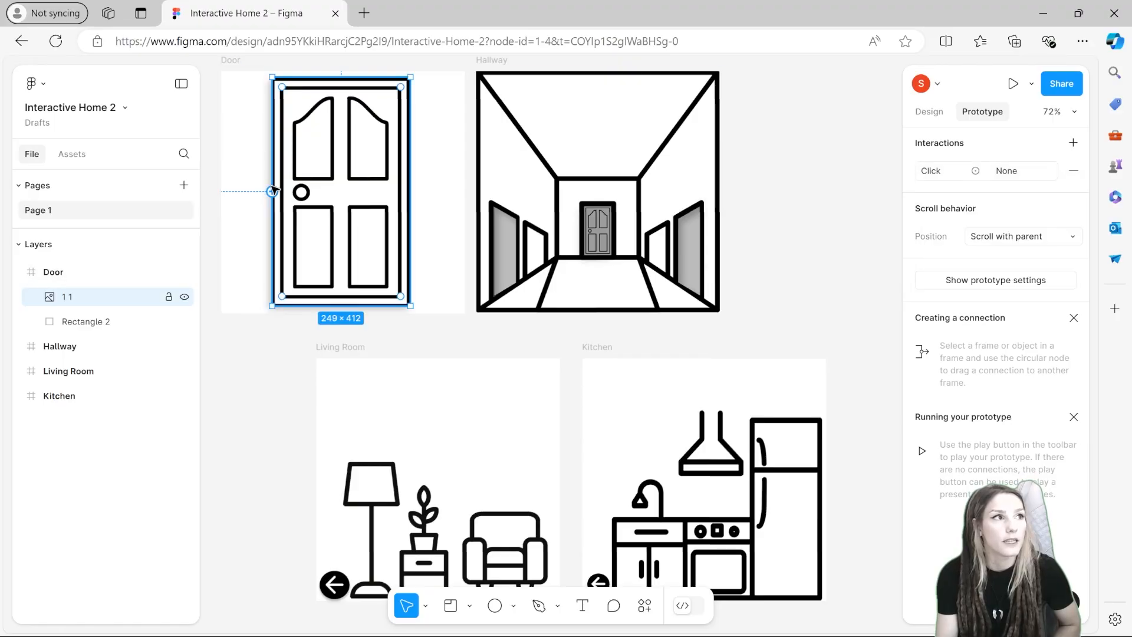
mouse_move(273, 192)
mouse_down()
mouse_move(437, 240)
mouse_move(495, 233)
mouse_up()
drag(489, 192, 480, 194)
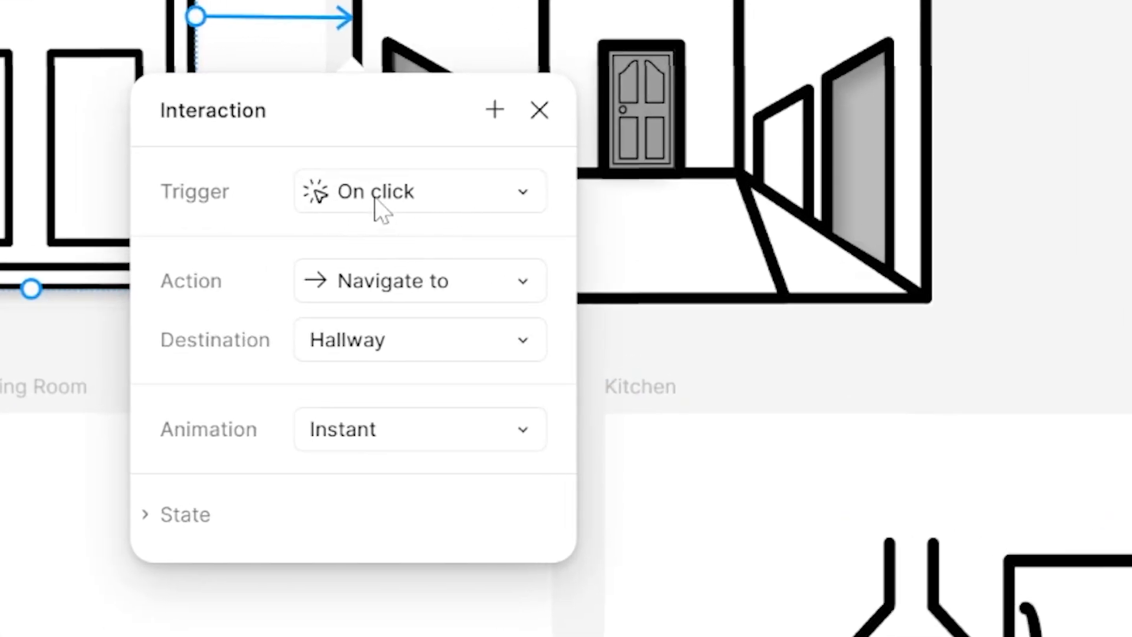
Step: Set the door-to-Hallway interaction's animation to Dissolve with an Ease in curve
click(379, 210)
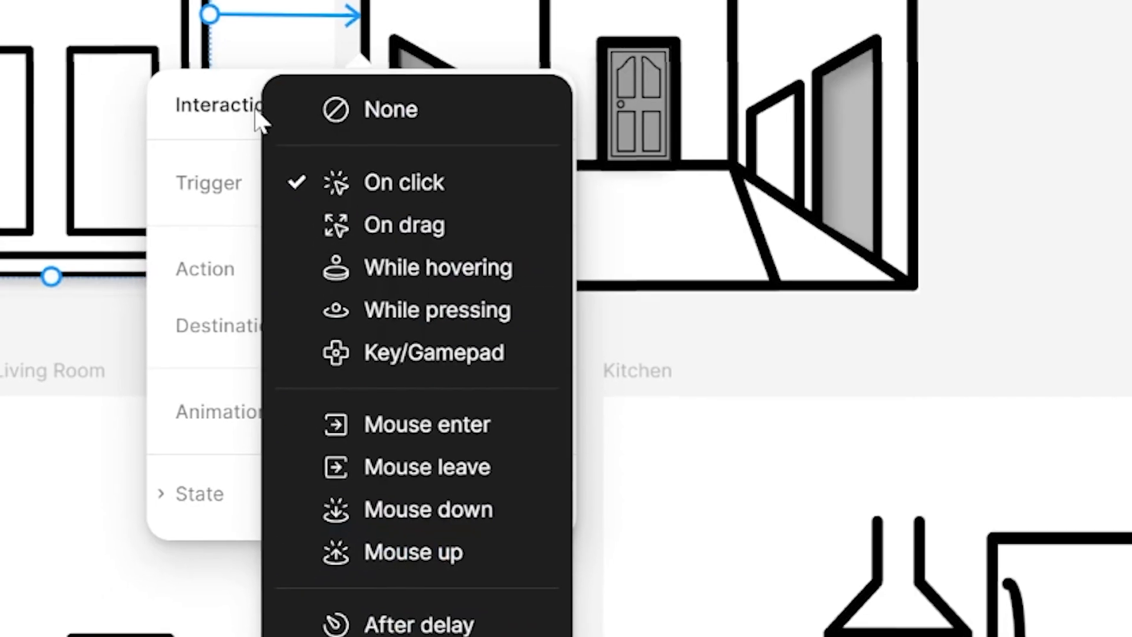
click(259, 121)
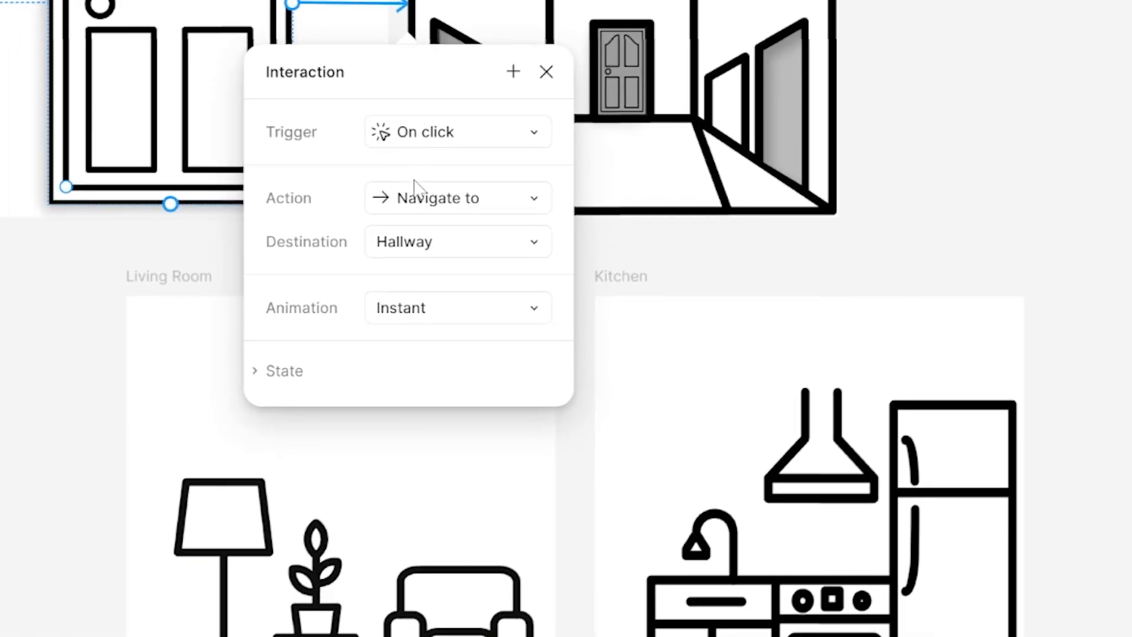
click(433, 207)
click(463, 202)
click(466, 304)
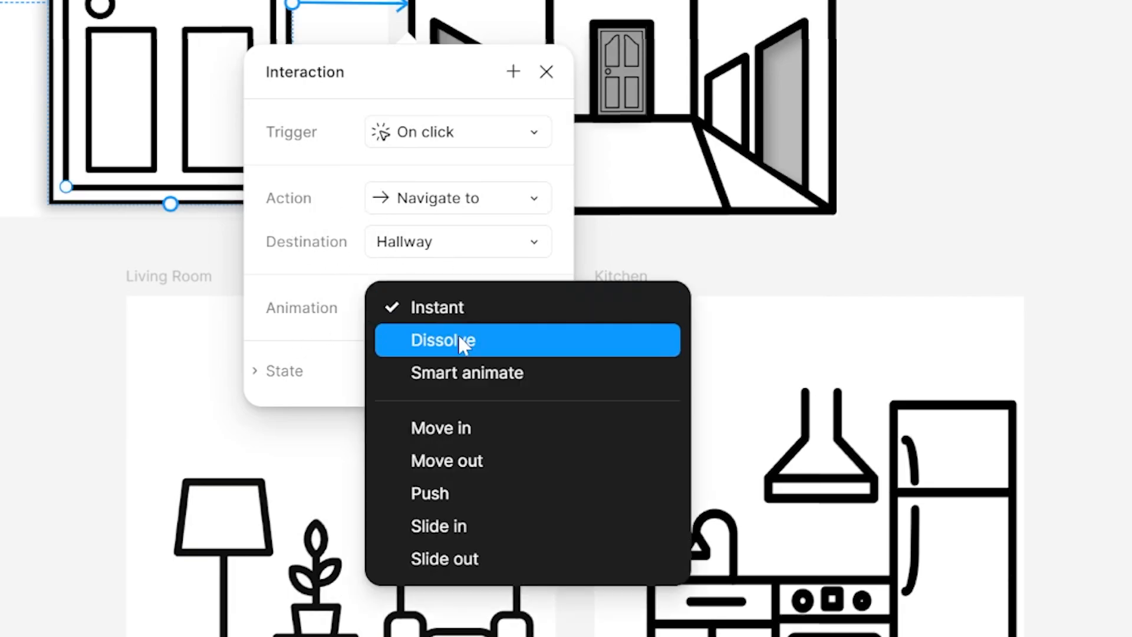
click(462, 339)
click(457, 352)
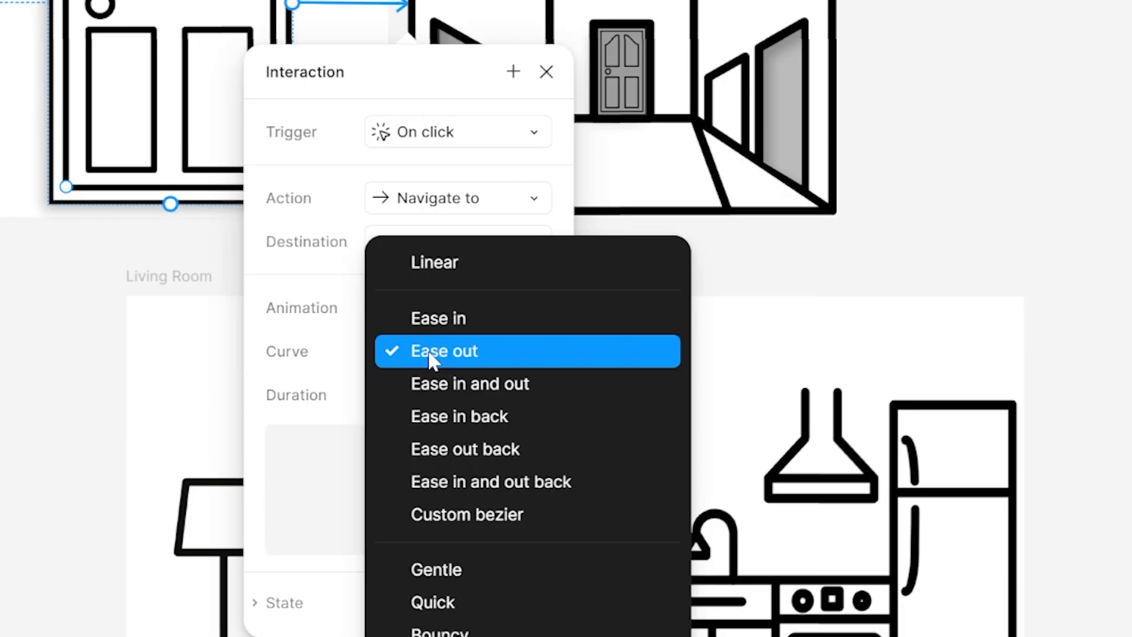
click(476, 325)
Step: Set the transition duration to 500ms and close the interaction settings
click(413, 403)
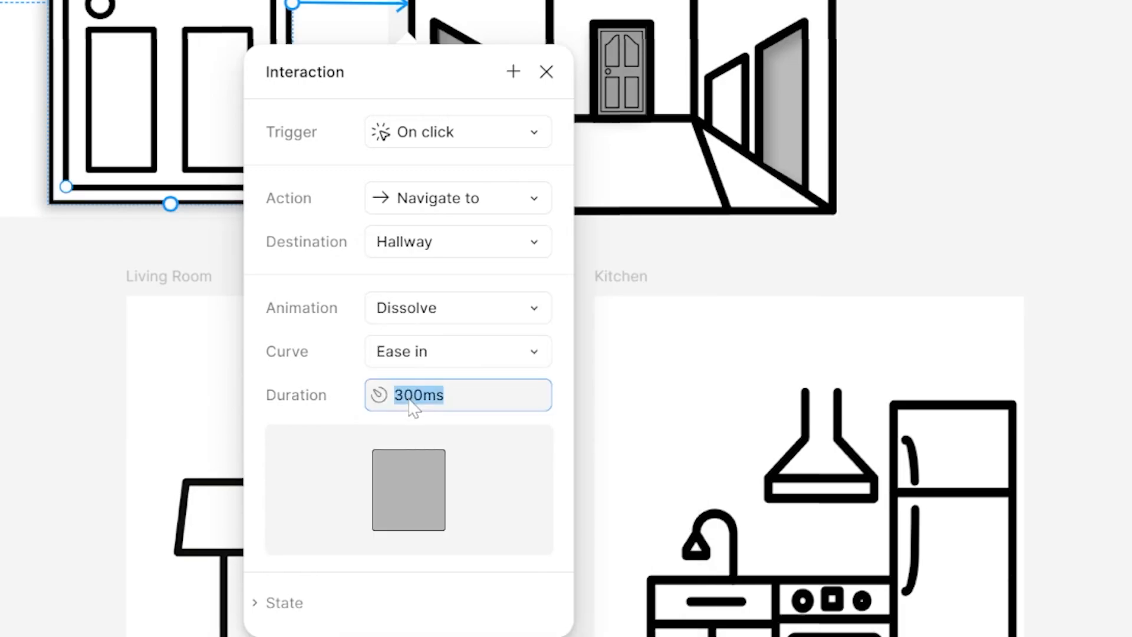
click(414, 395)
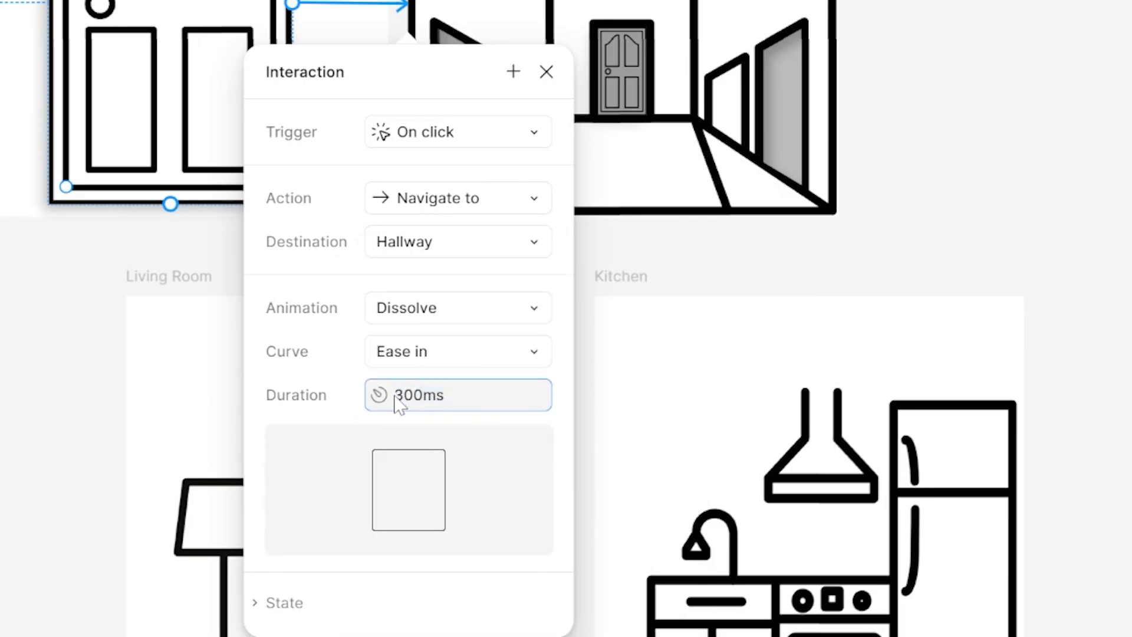
key(BackSpace)
text(5)
click(425, 389)
key(Return)
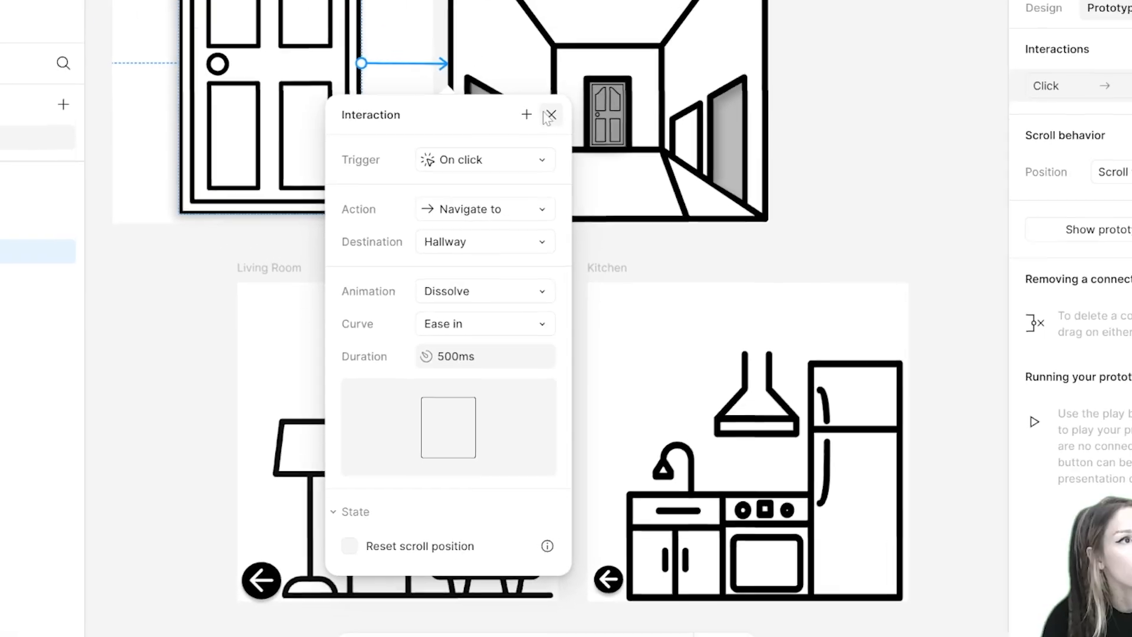
click(550, 115)
scroll(458, 223, up, 3)
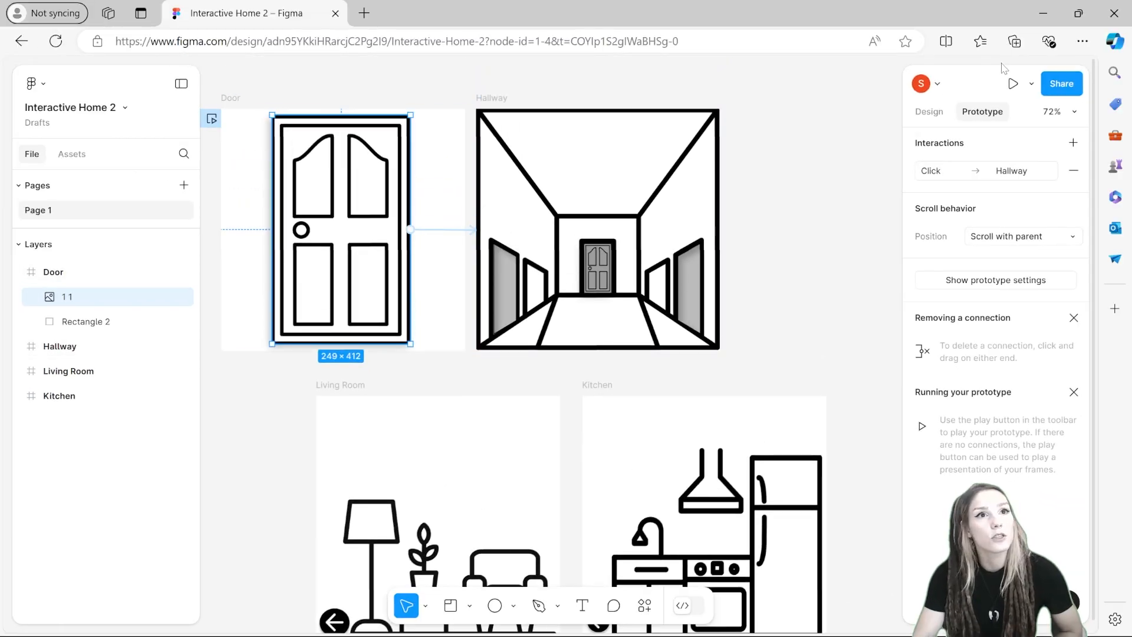
Step: Preview the prototype and test the door link into the hallway, then close the preview
click(1012, 84)
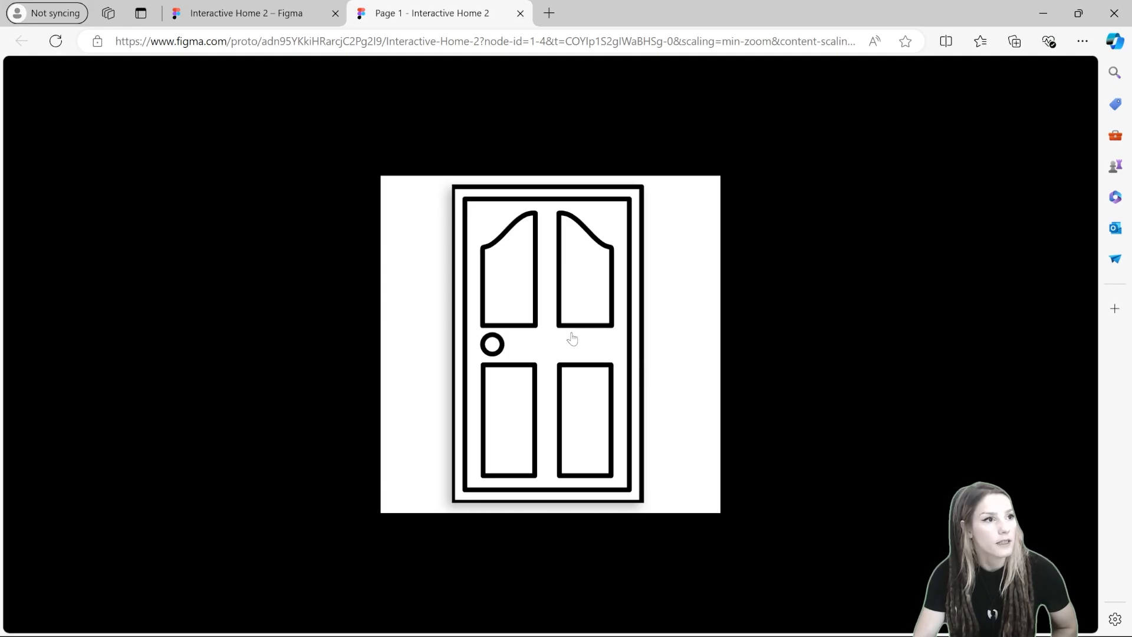
click(581, 371)
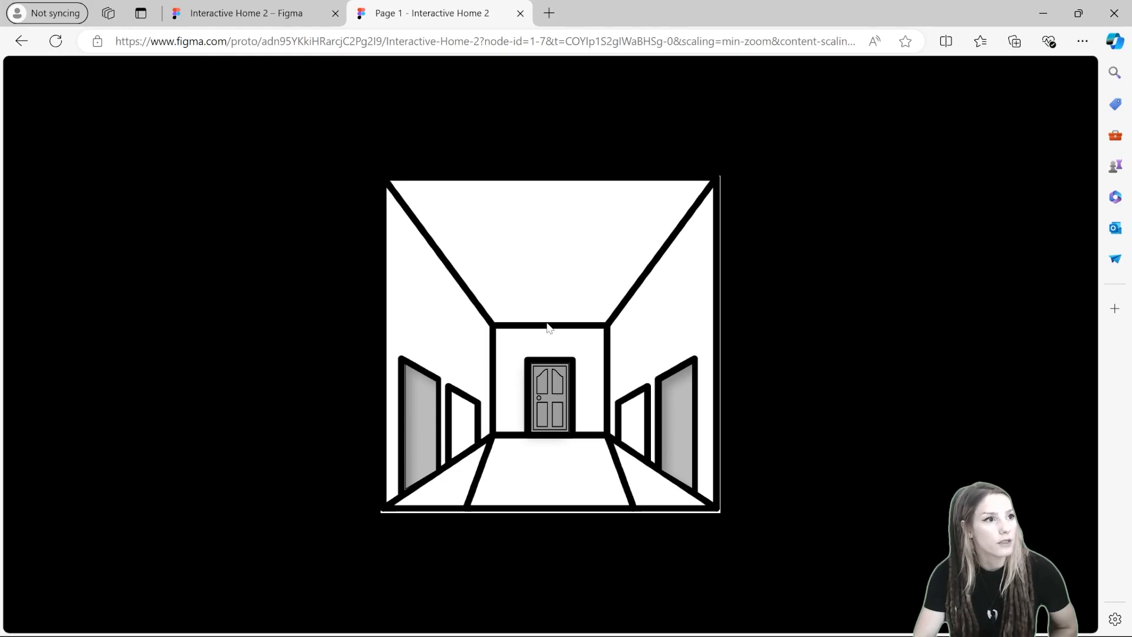
click(520, 13)
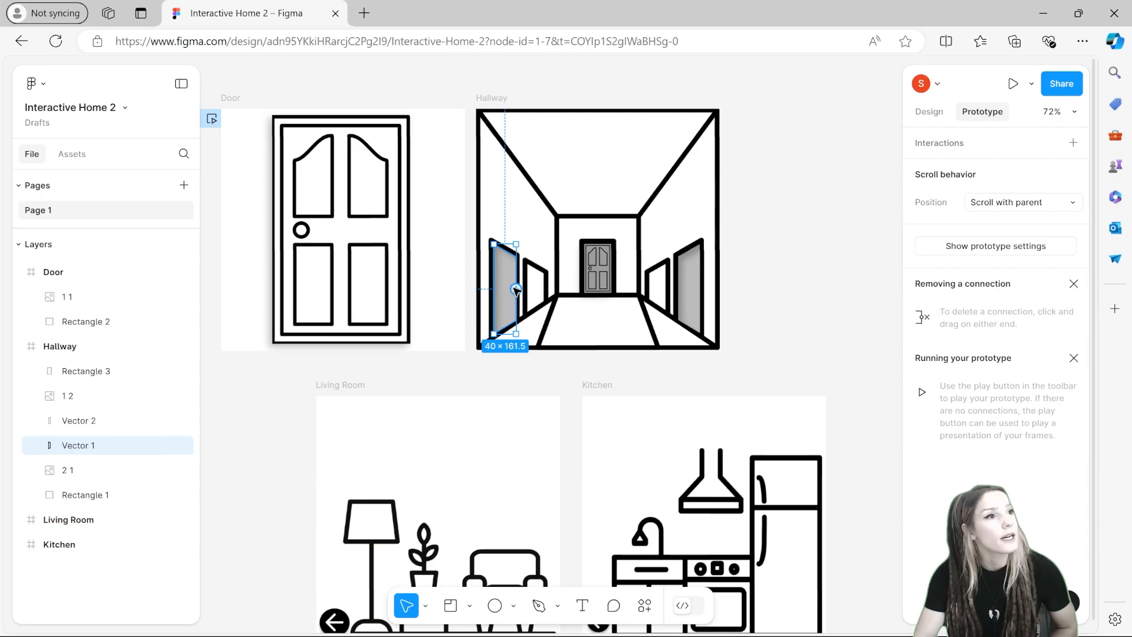
Step: Link the hallway's left door to the Living Room frame and its right door to the Kitchen frame
drag(516, 290, 448, 407)
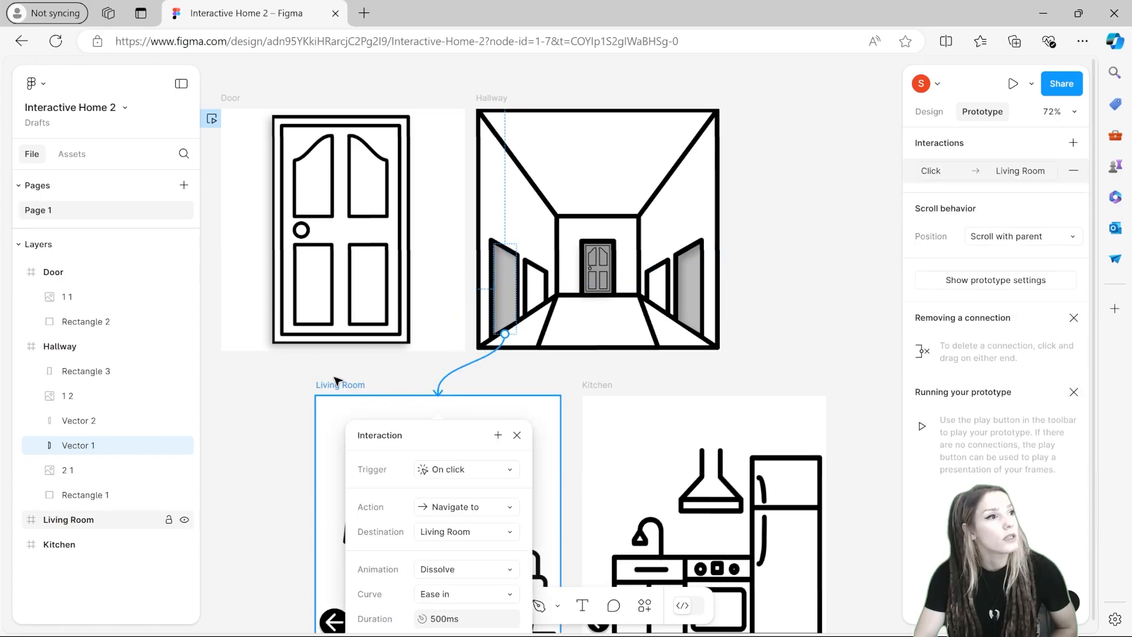
click(688, 295)
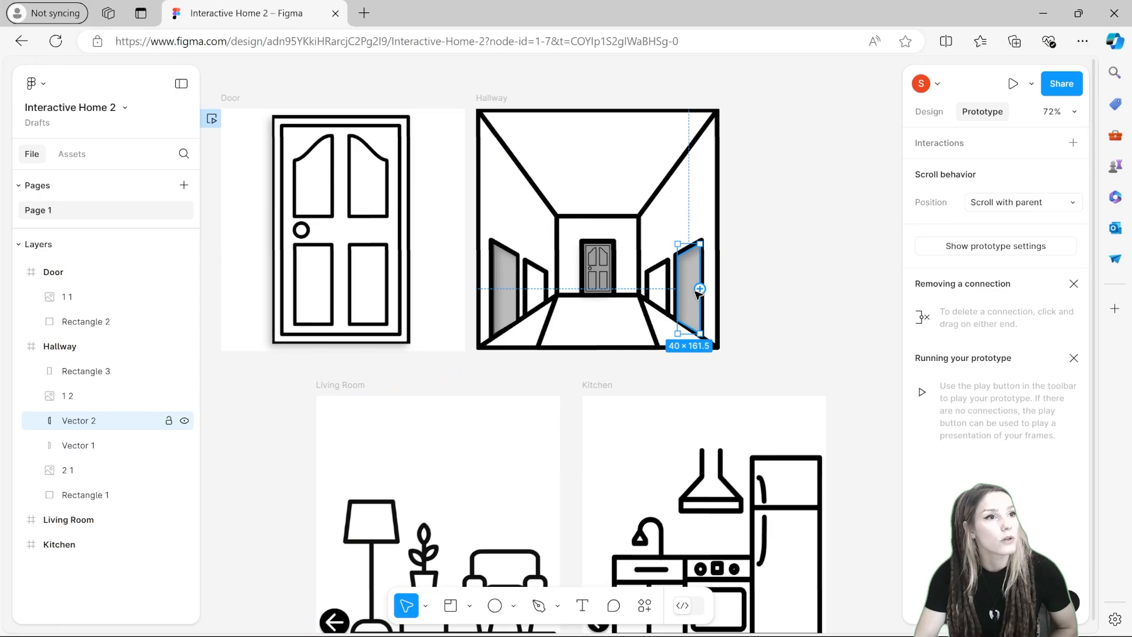
drag(700, 289, 725, 401)
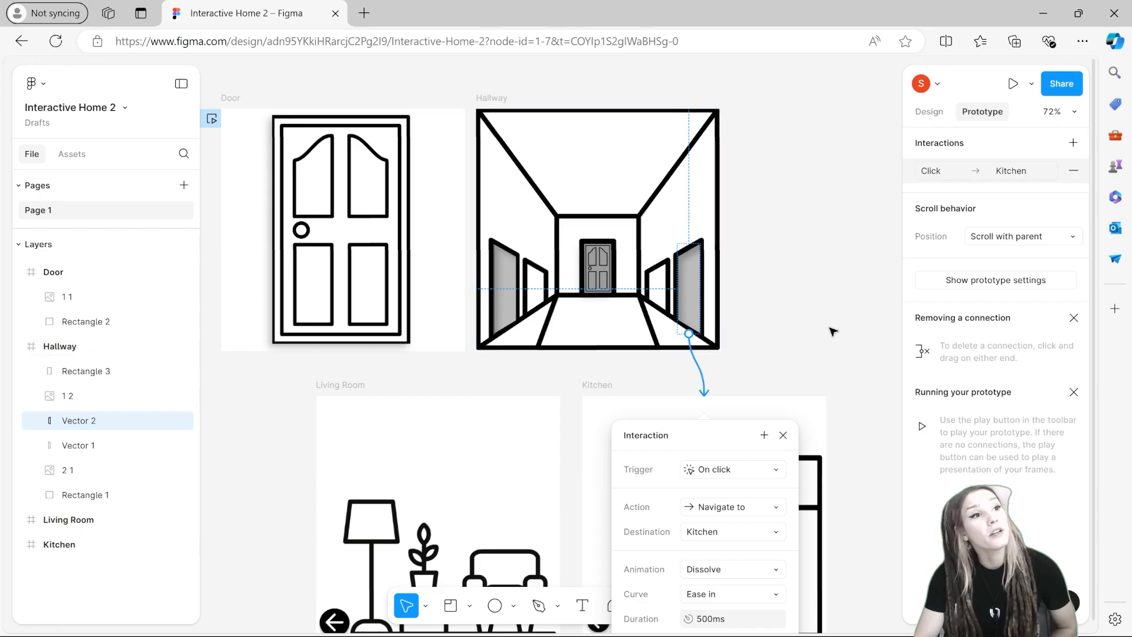
click(760, 340)
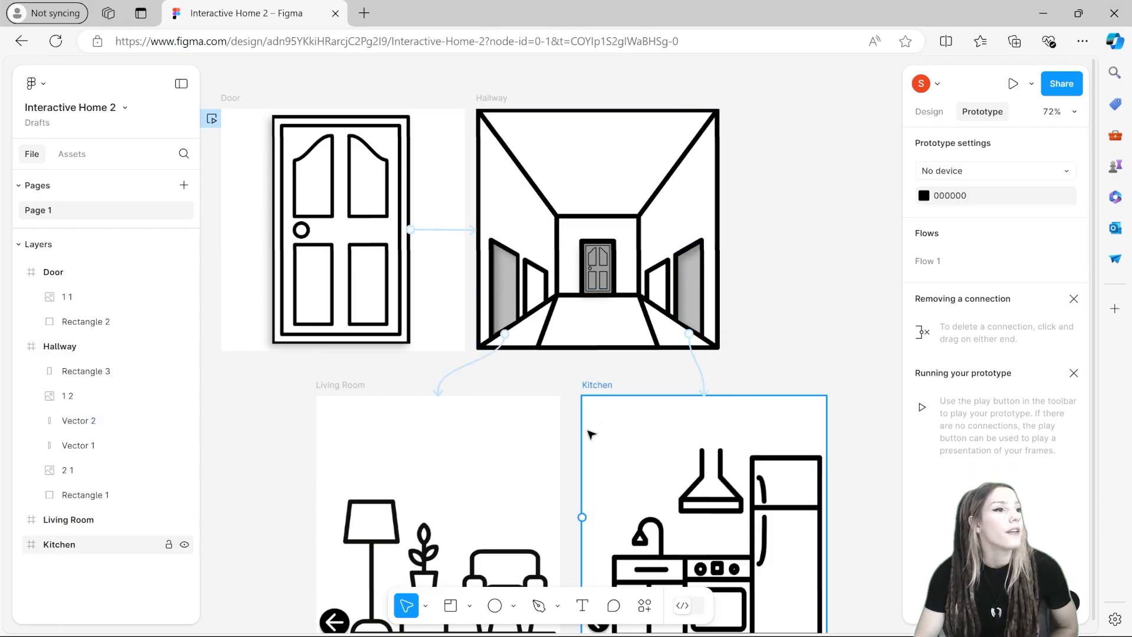
Step: Link the Living Room arrow button back to the Hallway frame with an On click trigger
scroll(572, 460, down, 1)
click(334, 589)
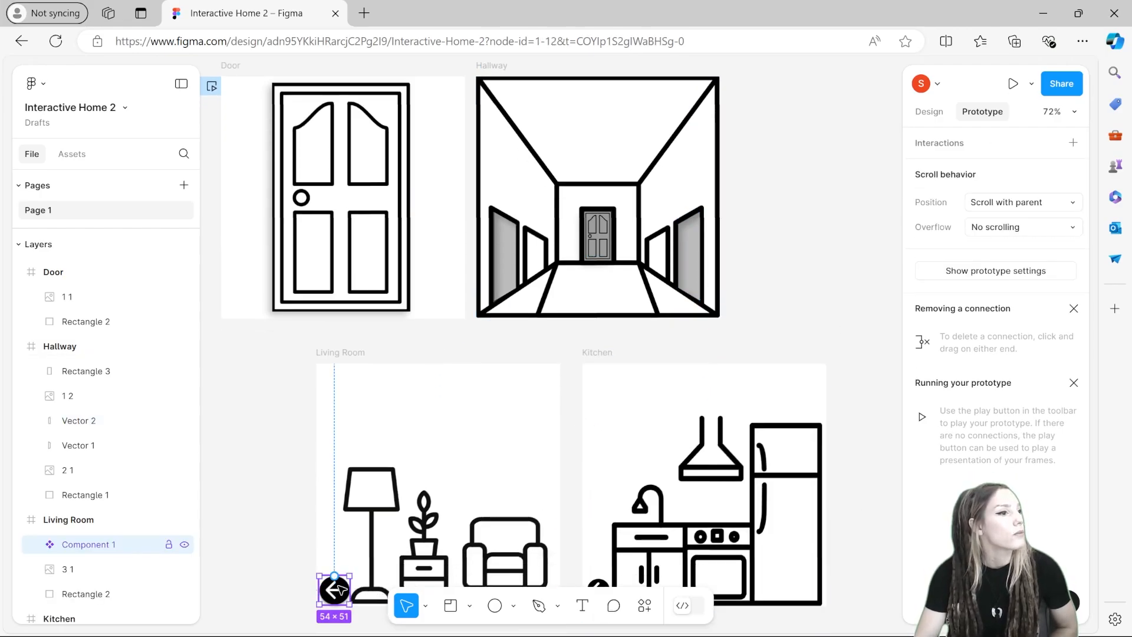
drag(334, 575, 613, 353)
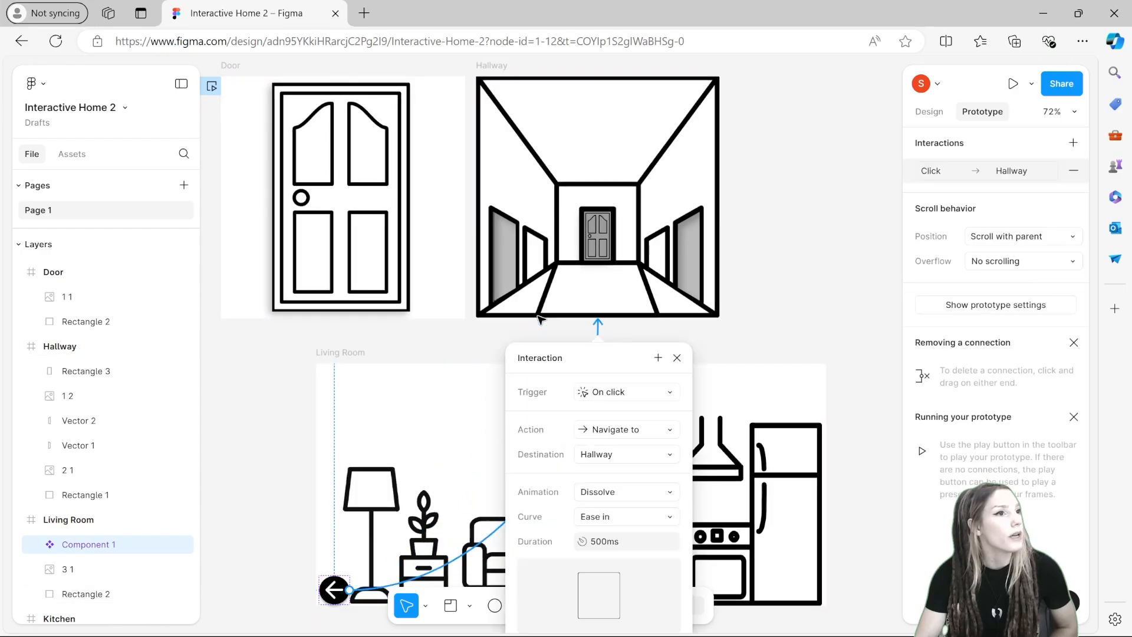
scroll(812, 270, down, 1)
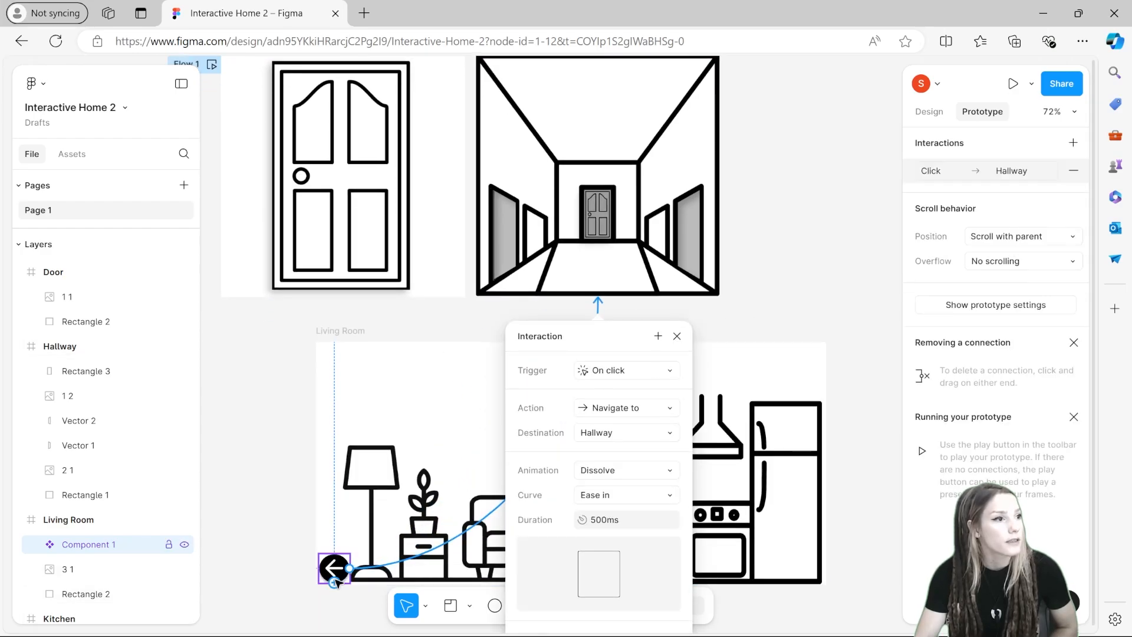
click(652, 370)
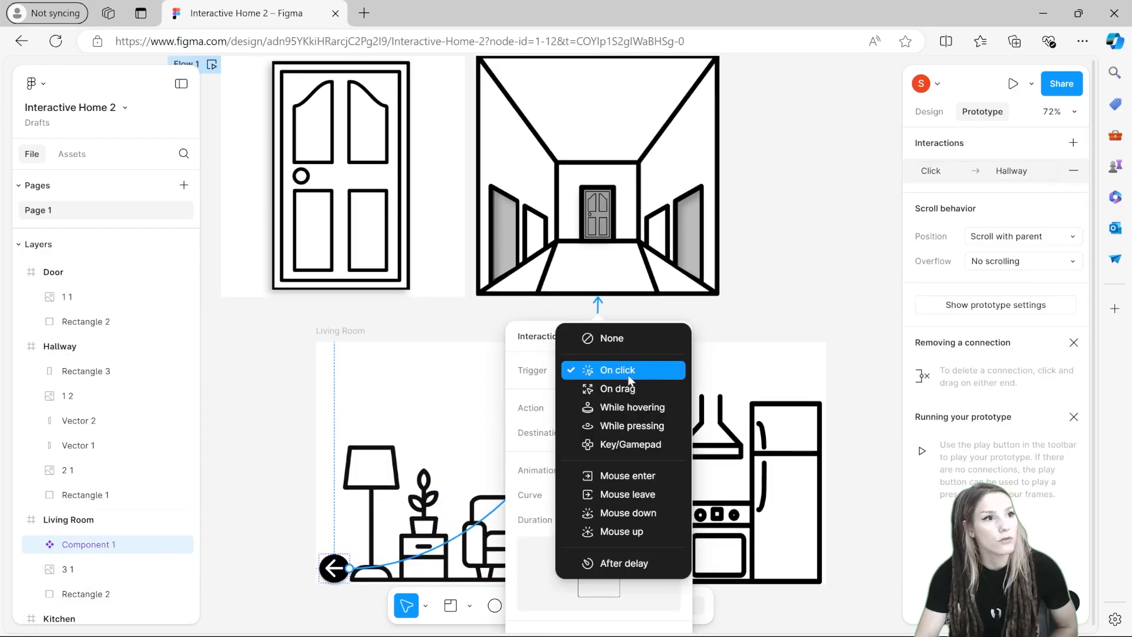
click(628, 375)
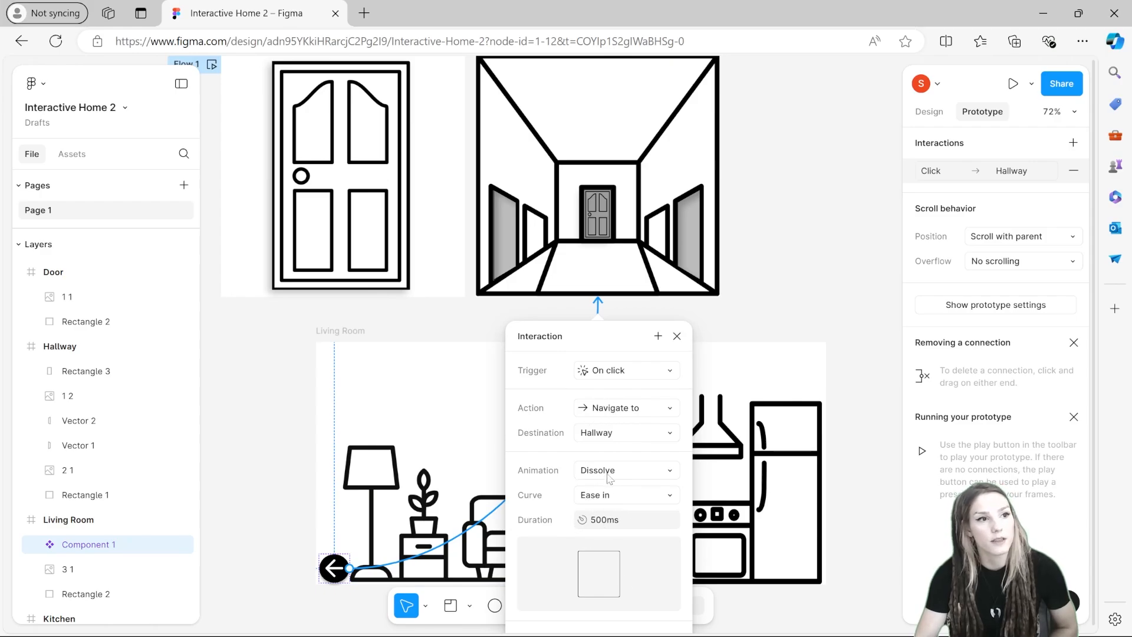
click(677, 335)
scroll(678, 331, down, 1)
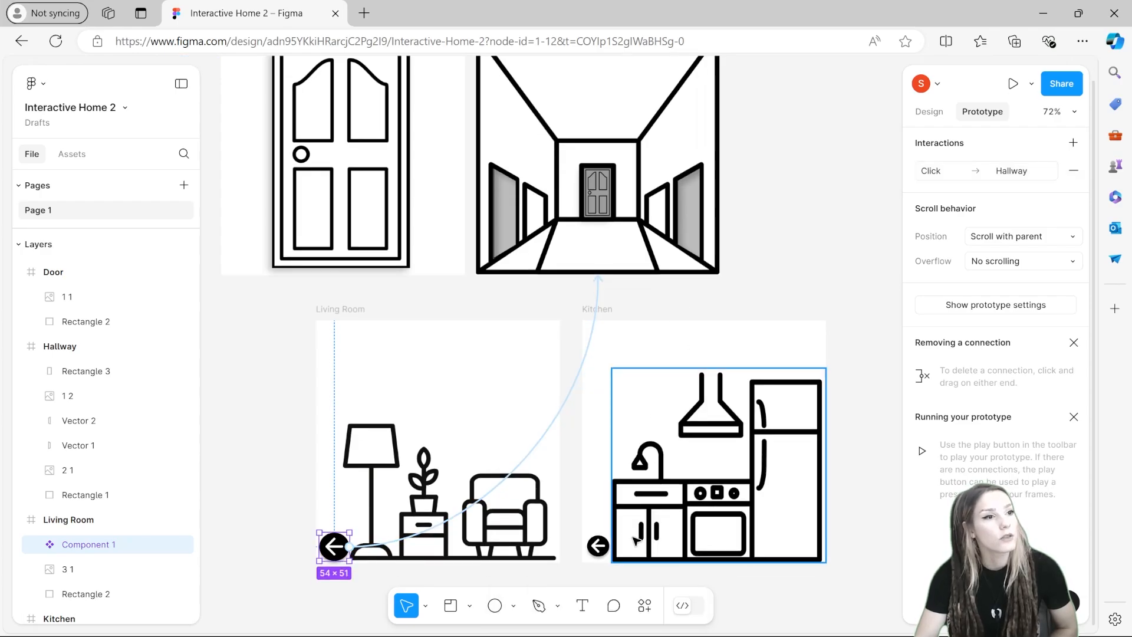
Step: Link the Kitchen arrow button back to the Hallway frame
click(599, 547)
drag(612, 546, 601, 283)
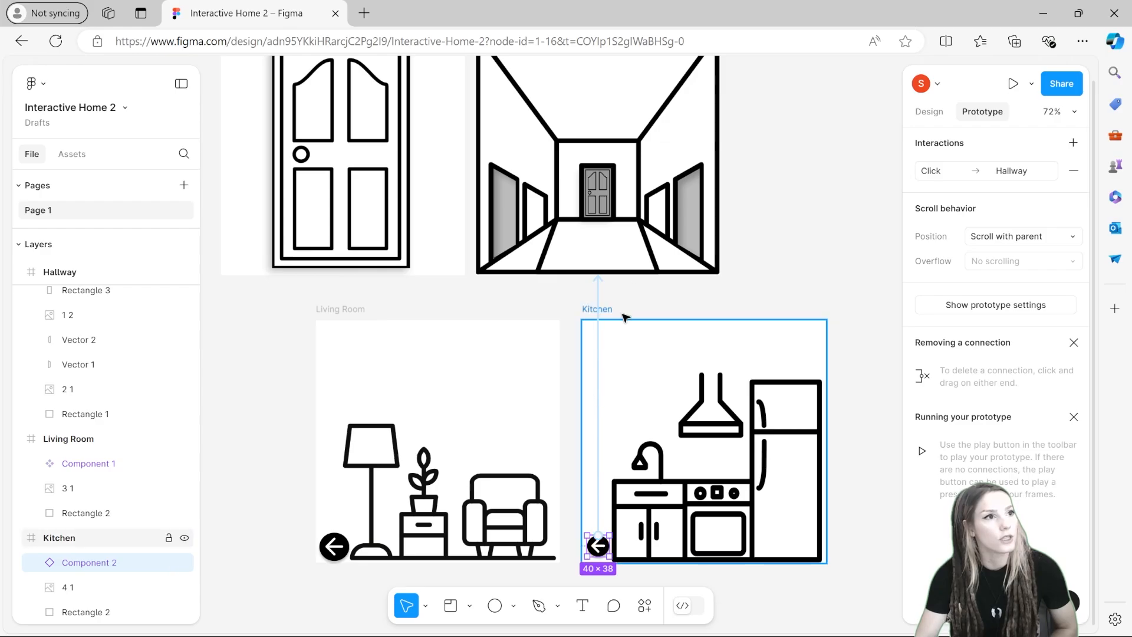
click(240, 443)
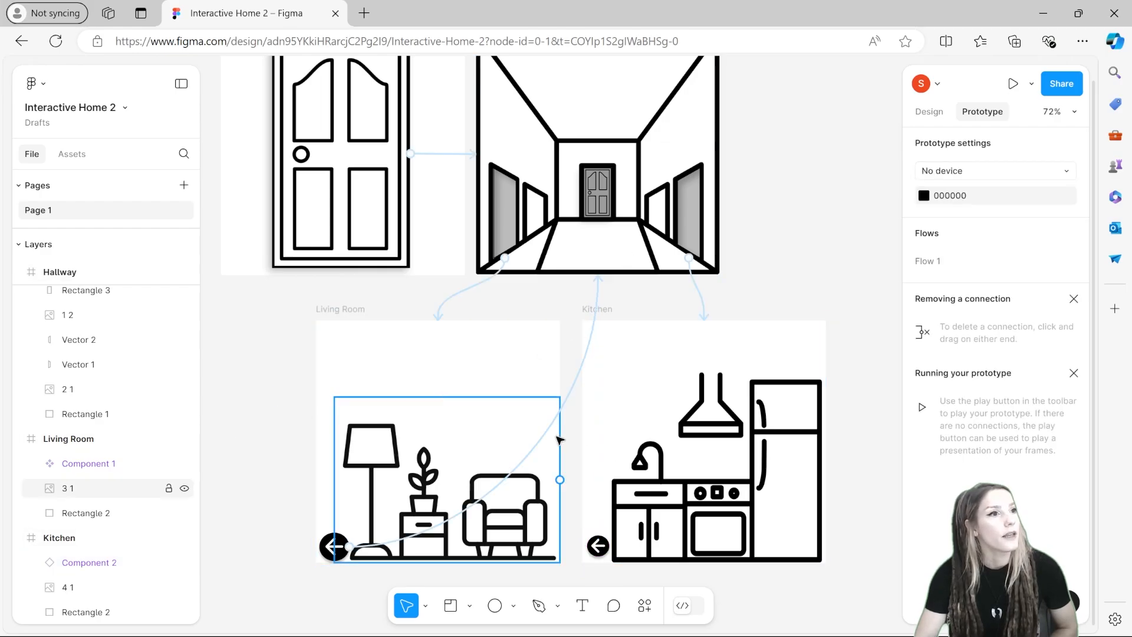
Step: Link the hallway's far door back to the Door frame
scroll(549, 406, up, 3)
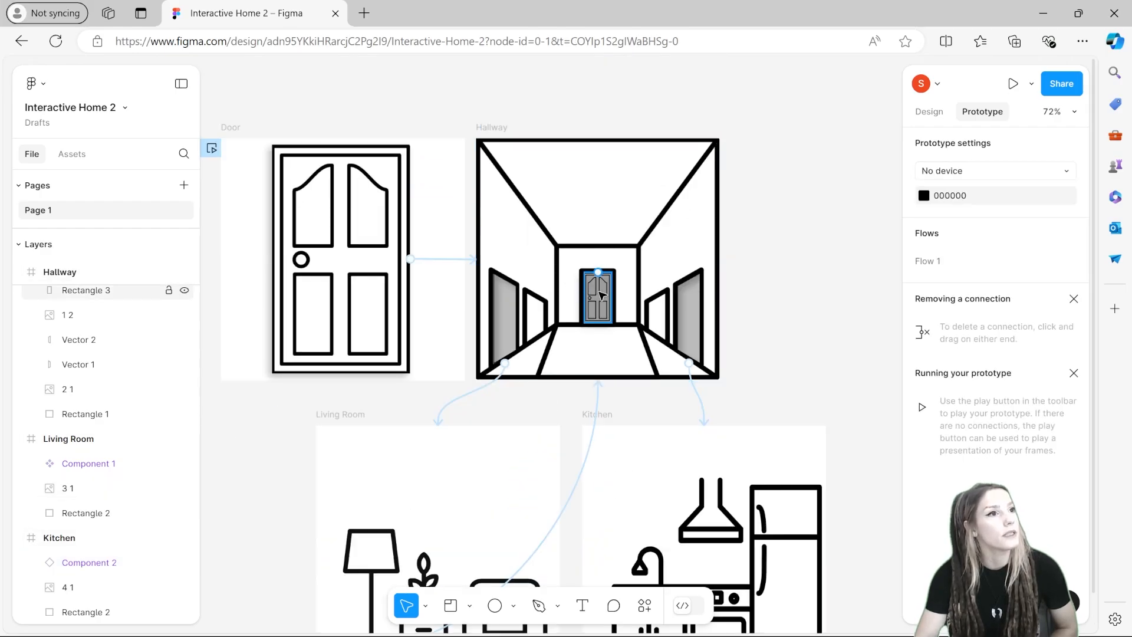
click(597, 287)
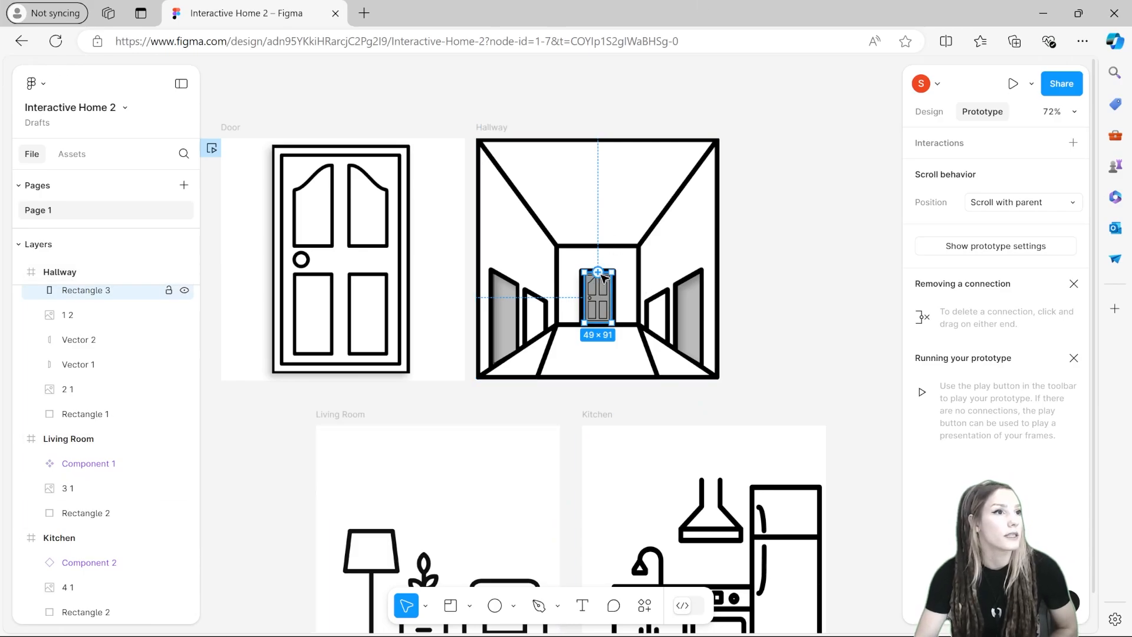
drag(601, 273, 442, 215)
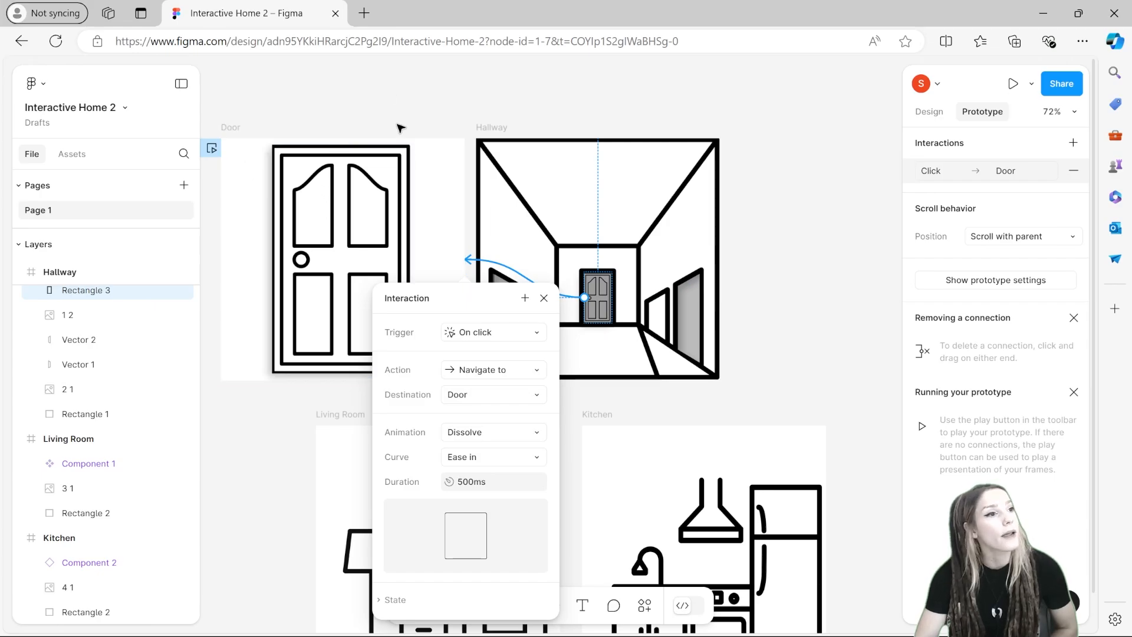
click(379, 86)
scroll(379, 86, down, 2)
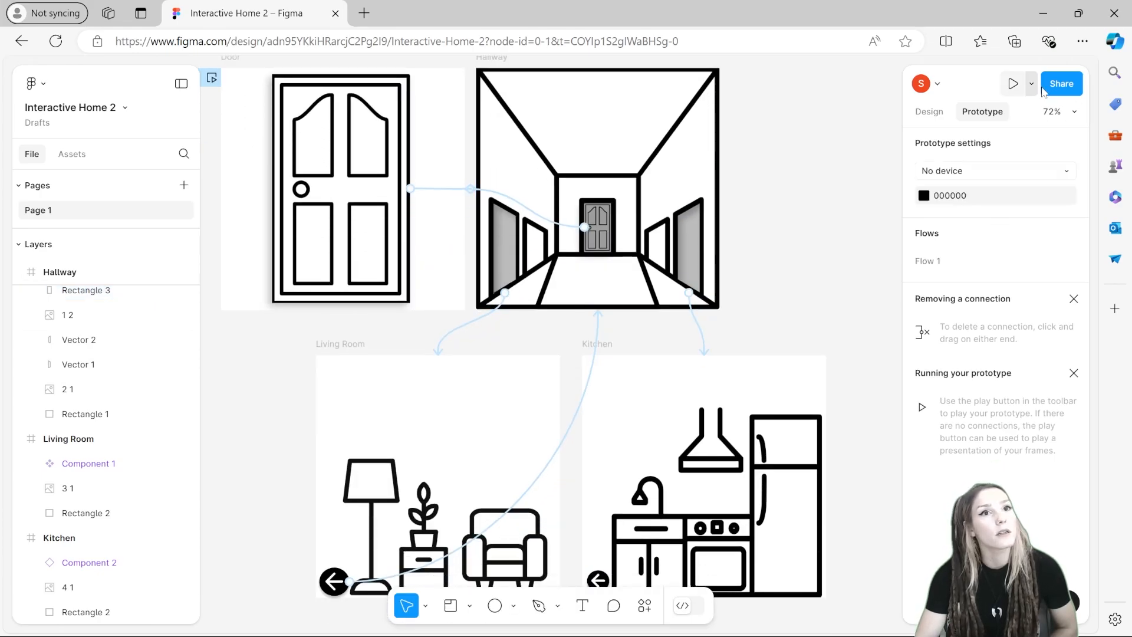
Step: Play the prototype, click through every door and back-arrow link, and switch the preview to full screen
click(1013, 83)
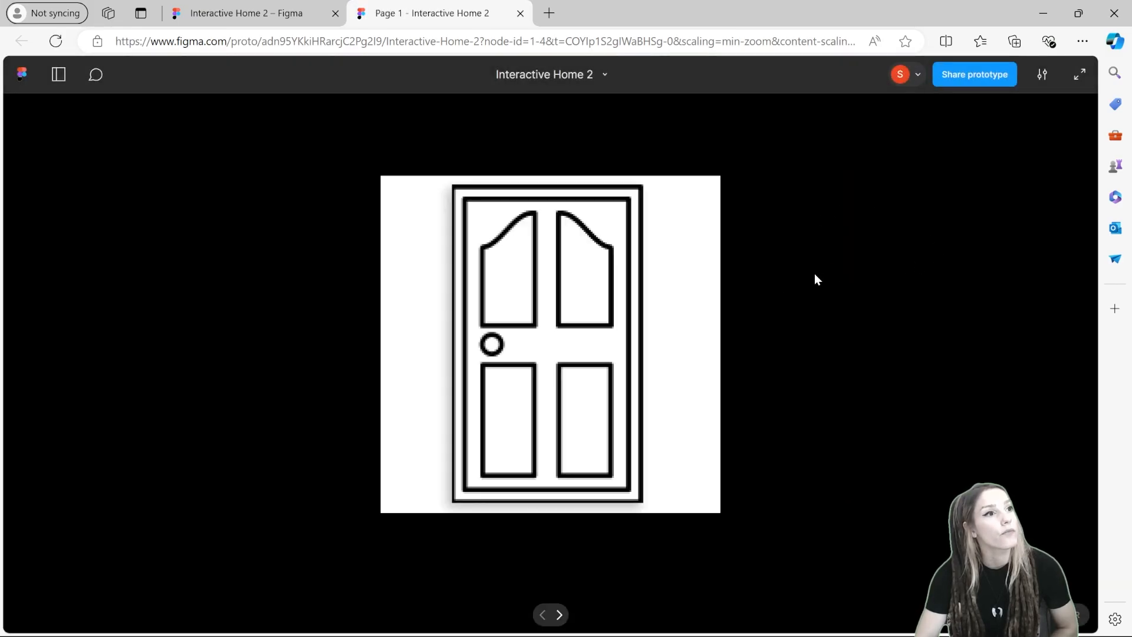
click(566, 380)
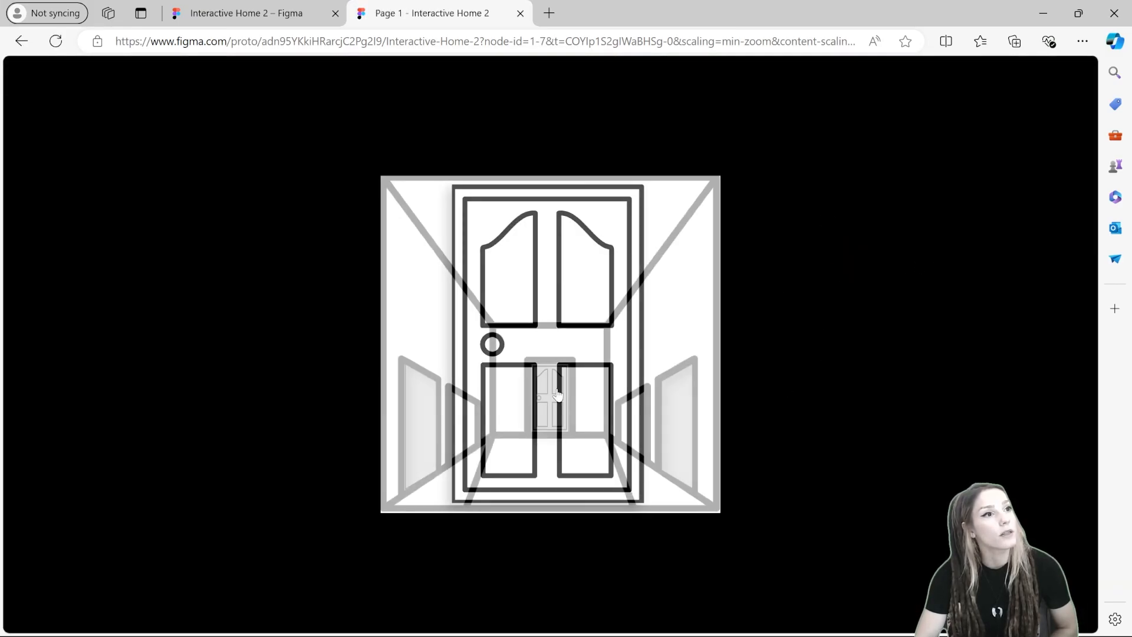
click(429, 461)
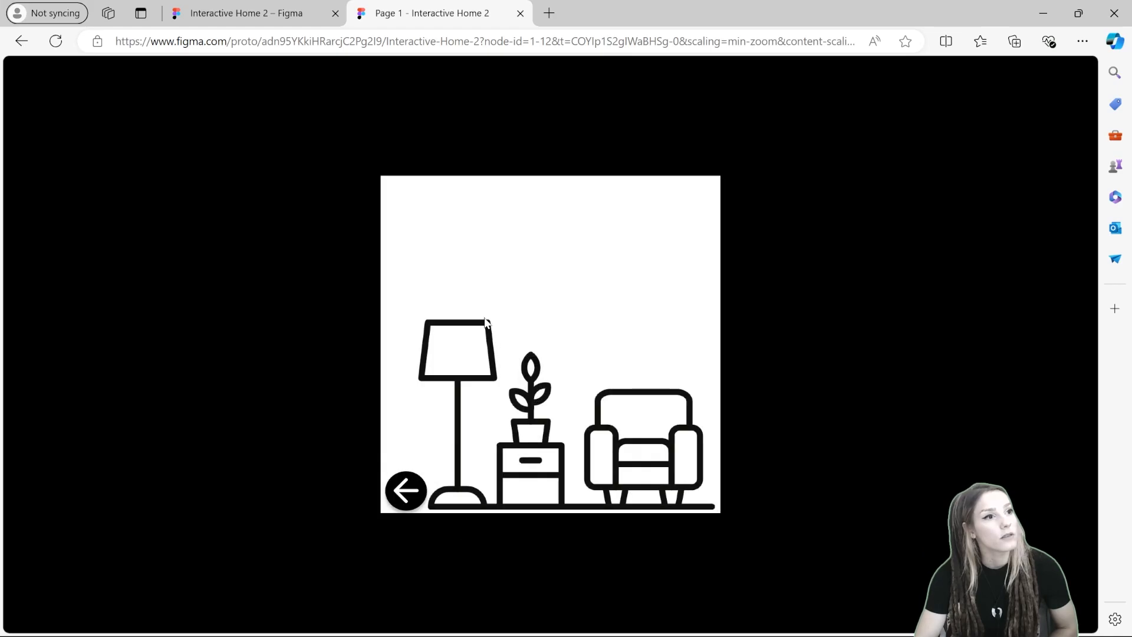
click(415, 490)
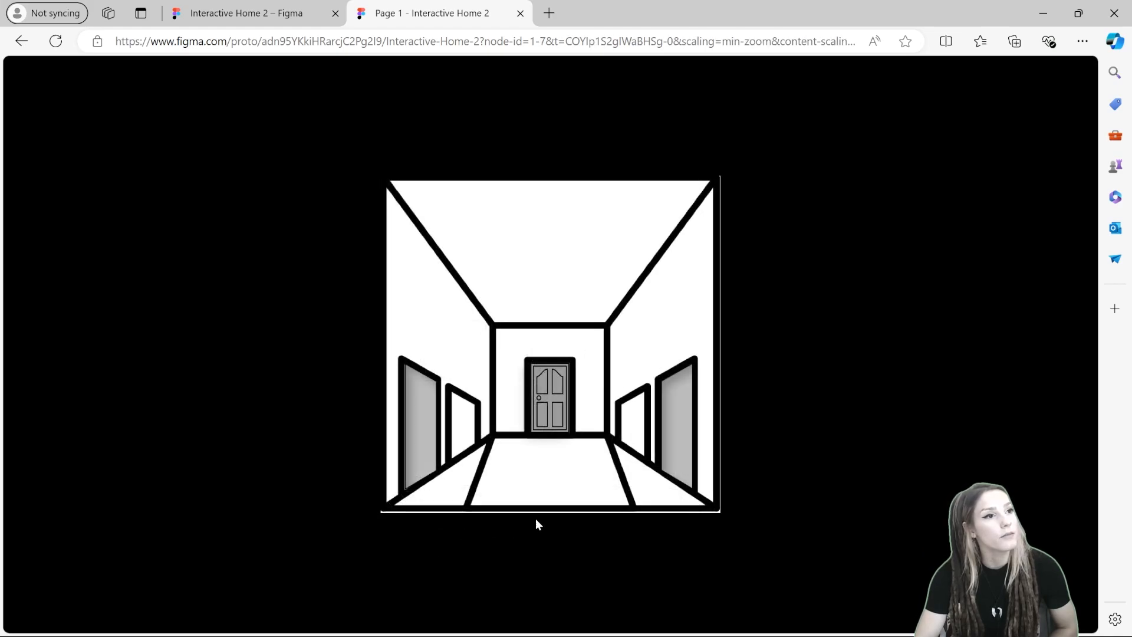
click(679, 420)
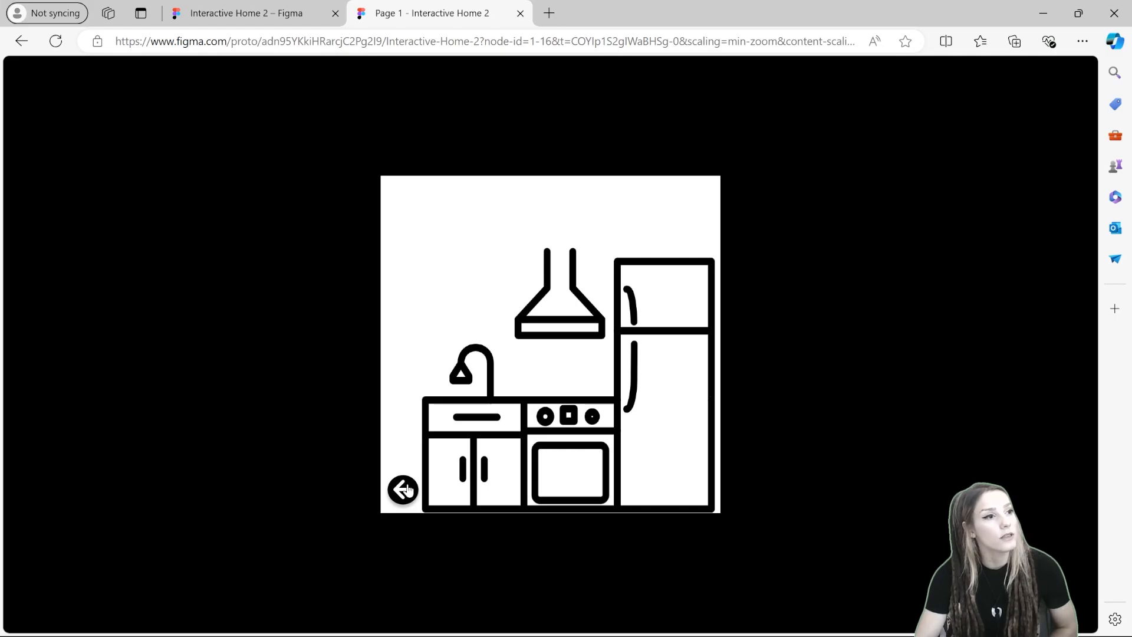
click(404, 490)
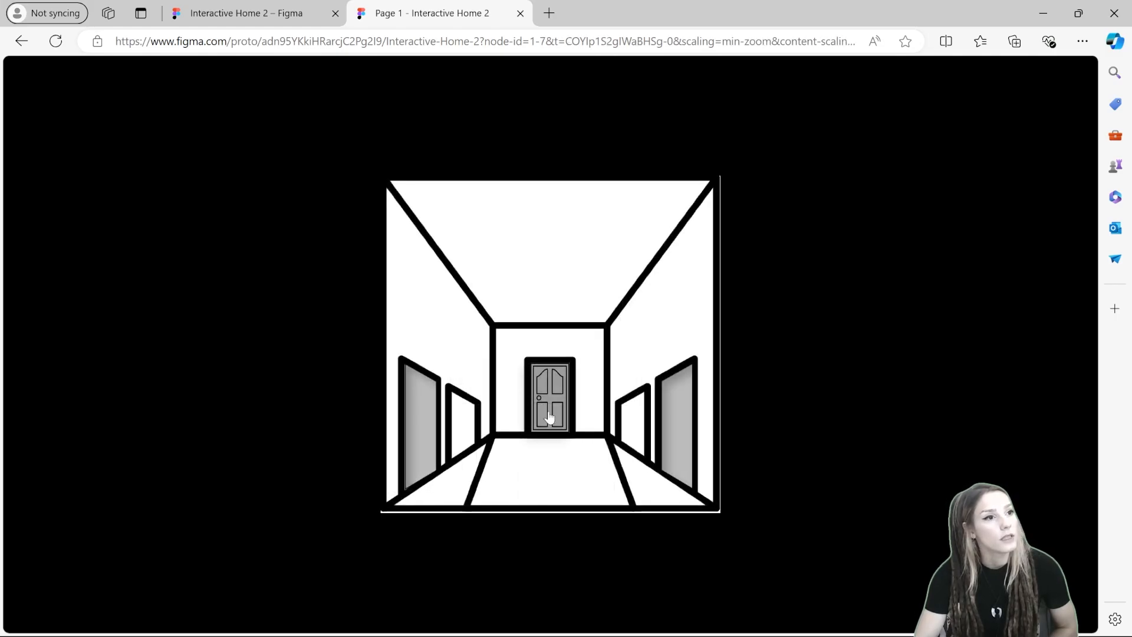
click(548, 417)
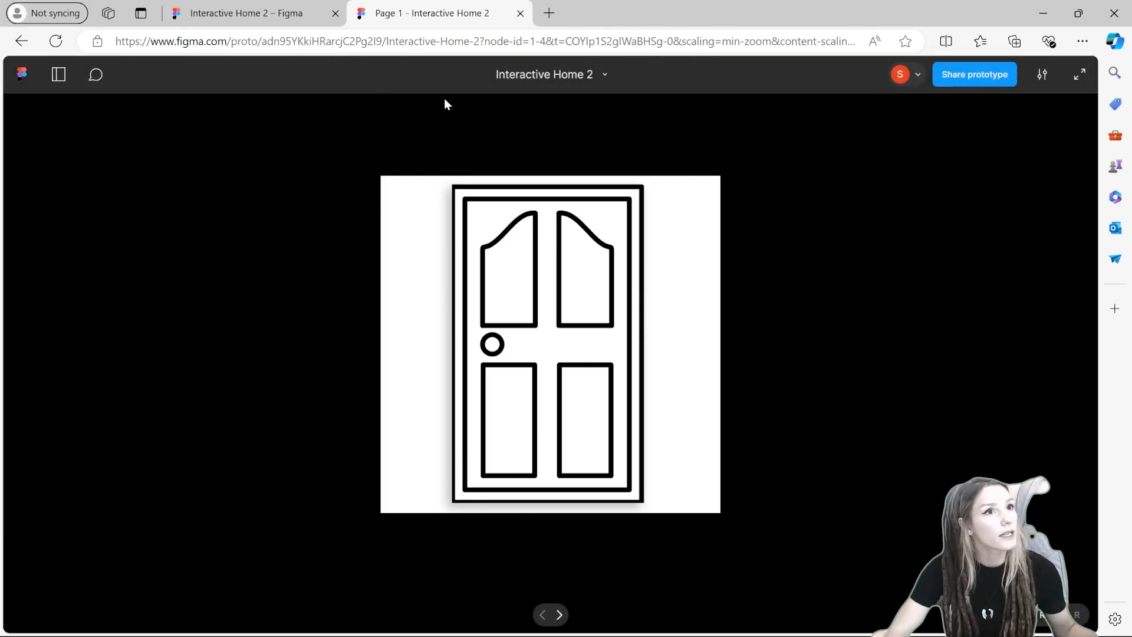
click(1080, 74)
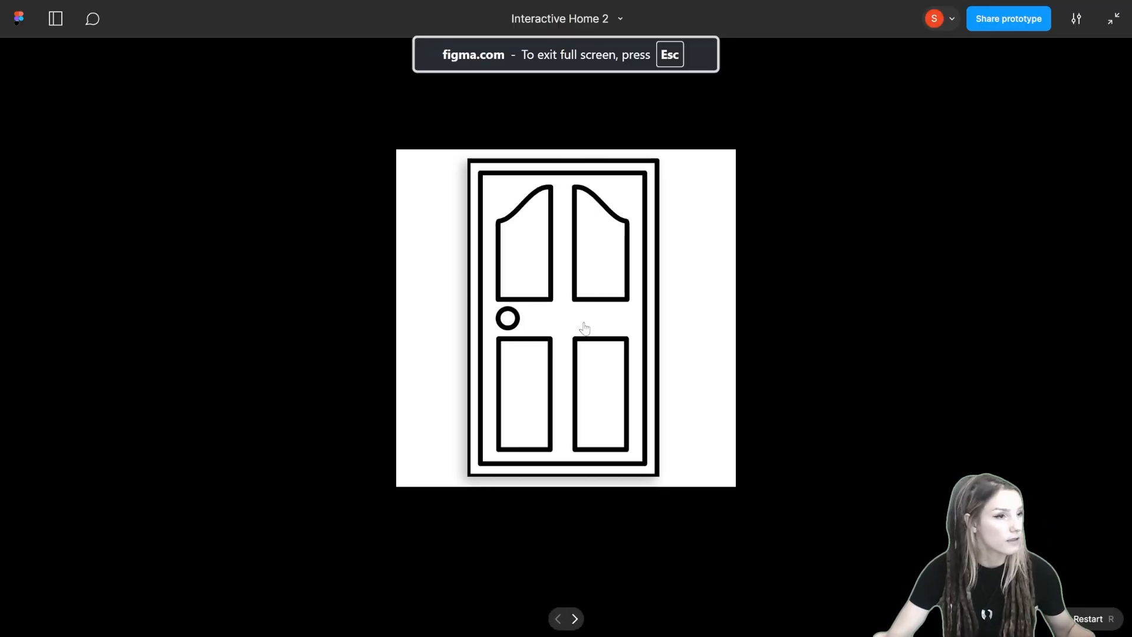
Step: Exit the full-screen prototype preview and return to the design file's canvas
key(Escape)
click(201, 13)
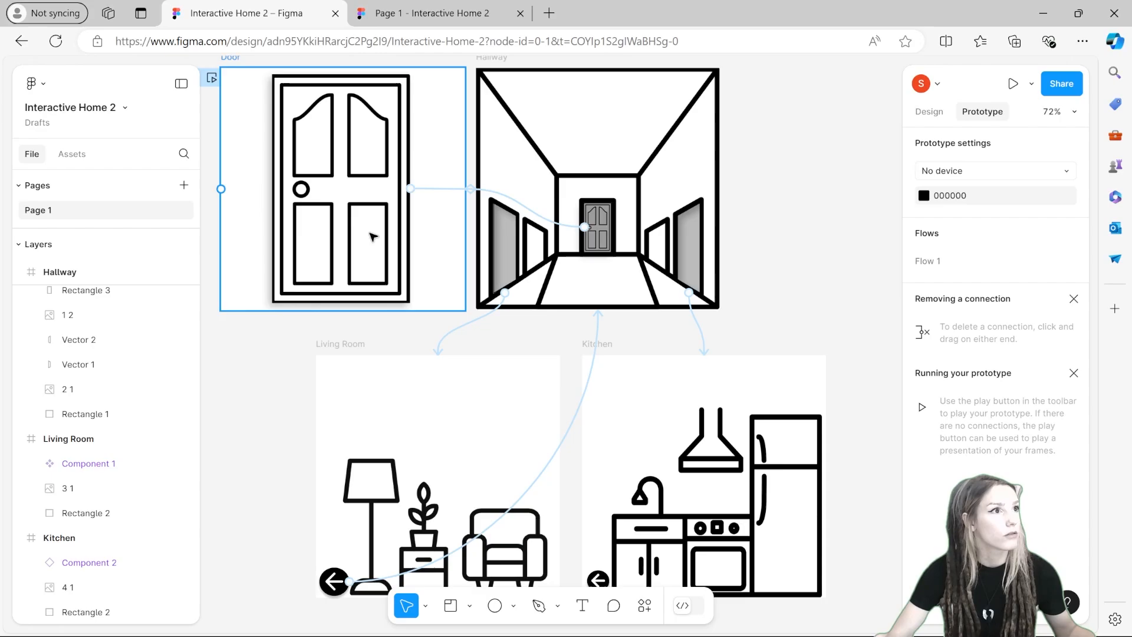
scroll(776, 223, down, 1)
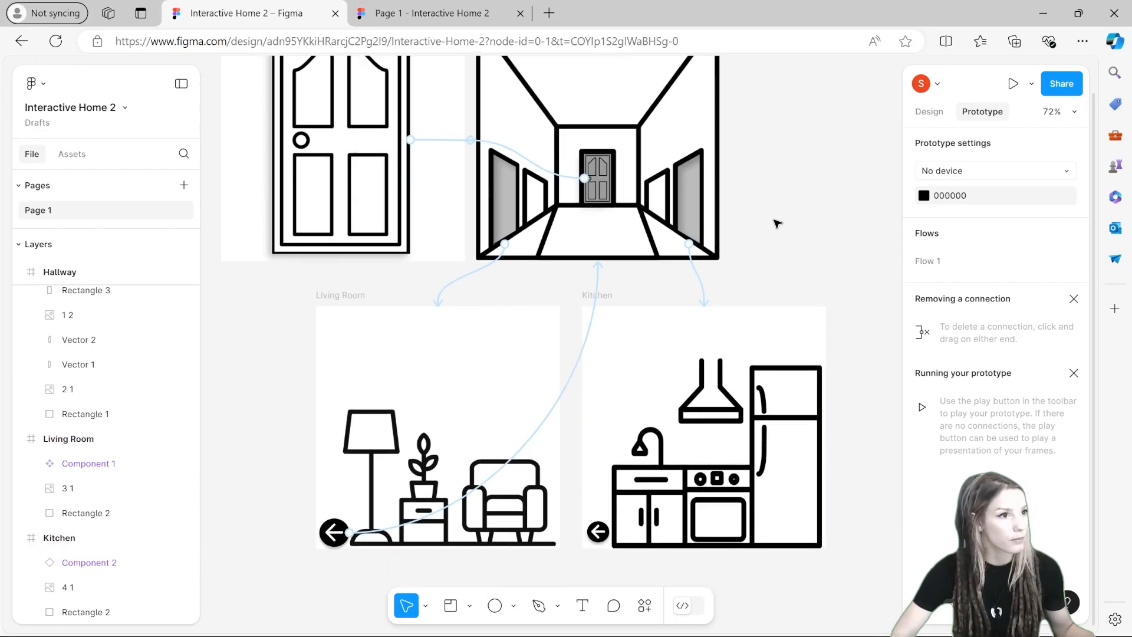
scroll(776, 222, down, 3)
scroll(776, 222, up, 2)
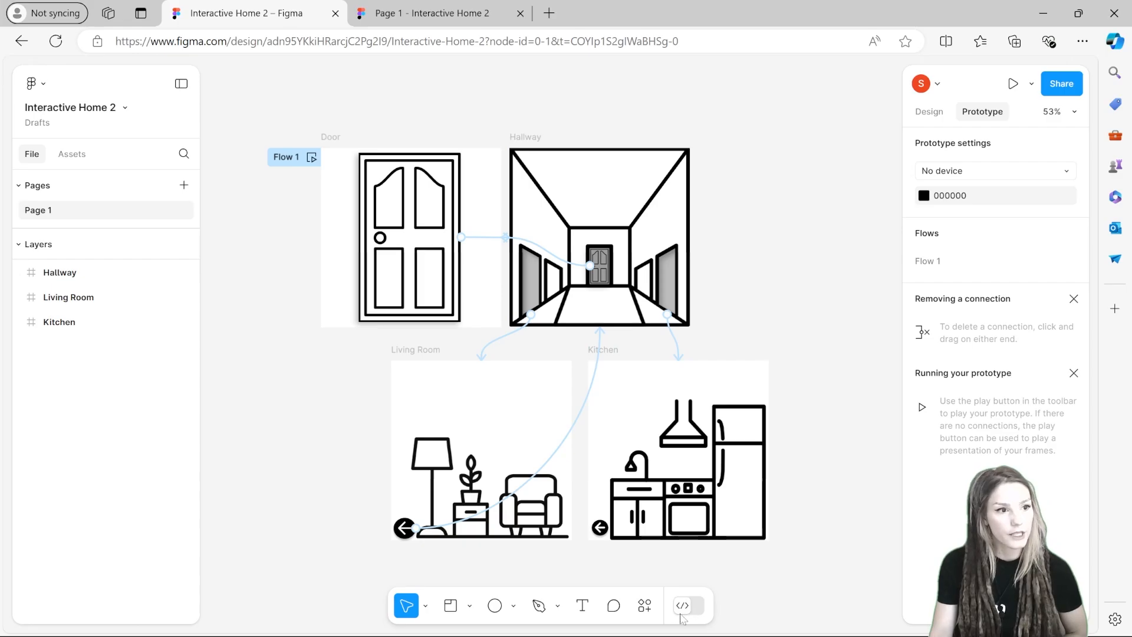
Step: Switch to Dev Mode, select the Door frame, and set the code output language to CSS
click(695, 609)
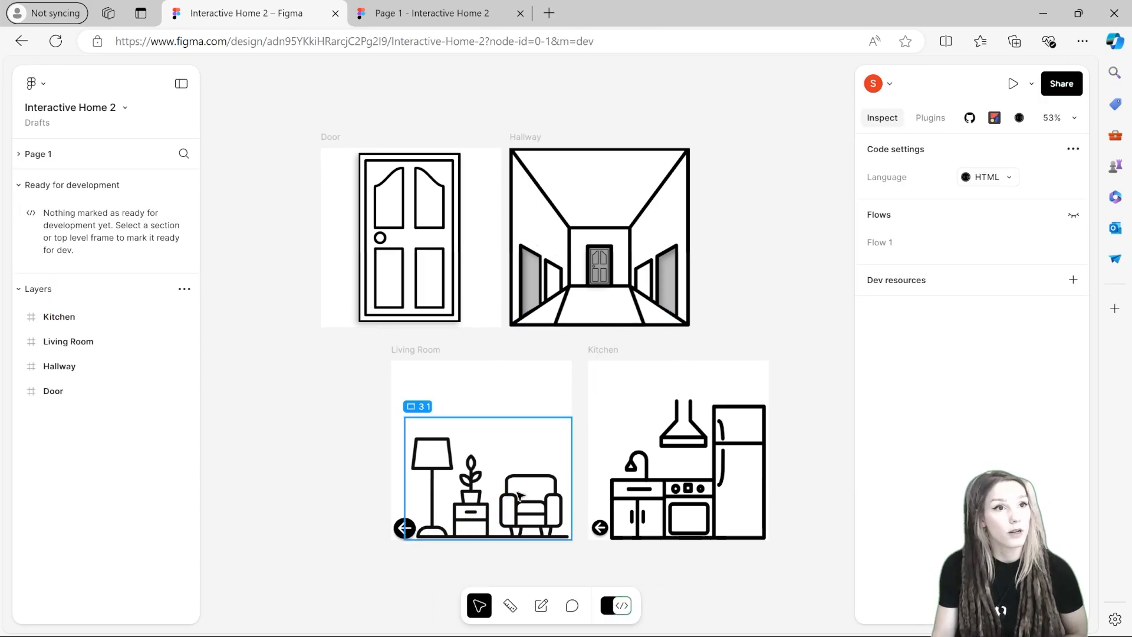
drag(323, 206, 441, 326)
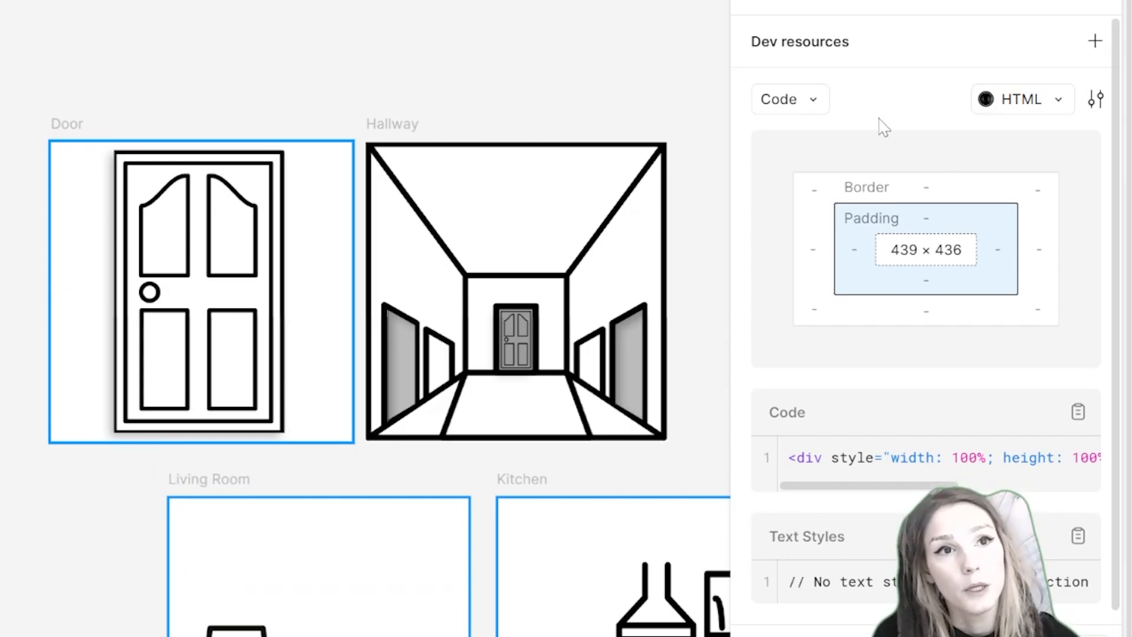
click(1011, 109)
click(821, 151)
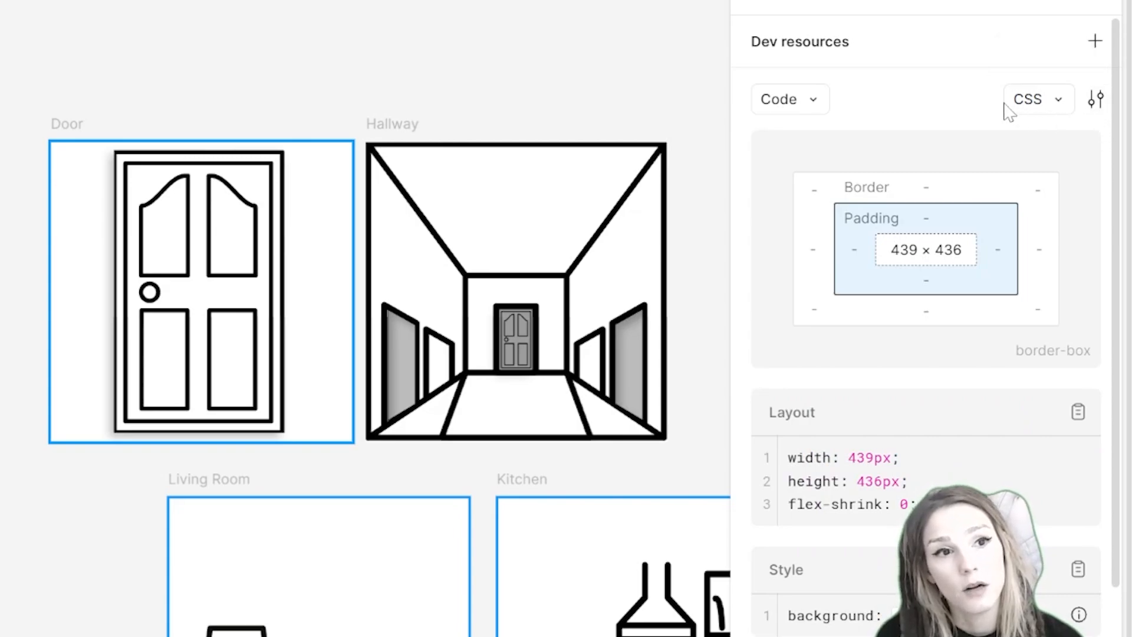
Step: Examine the Door frame's generated CSS layout and style code
scroll(918, 175, down, 2)
scroll(917, 95, up, 2)
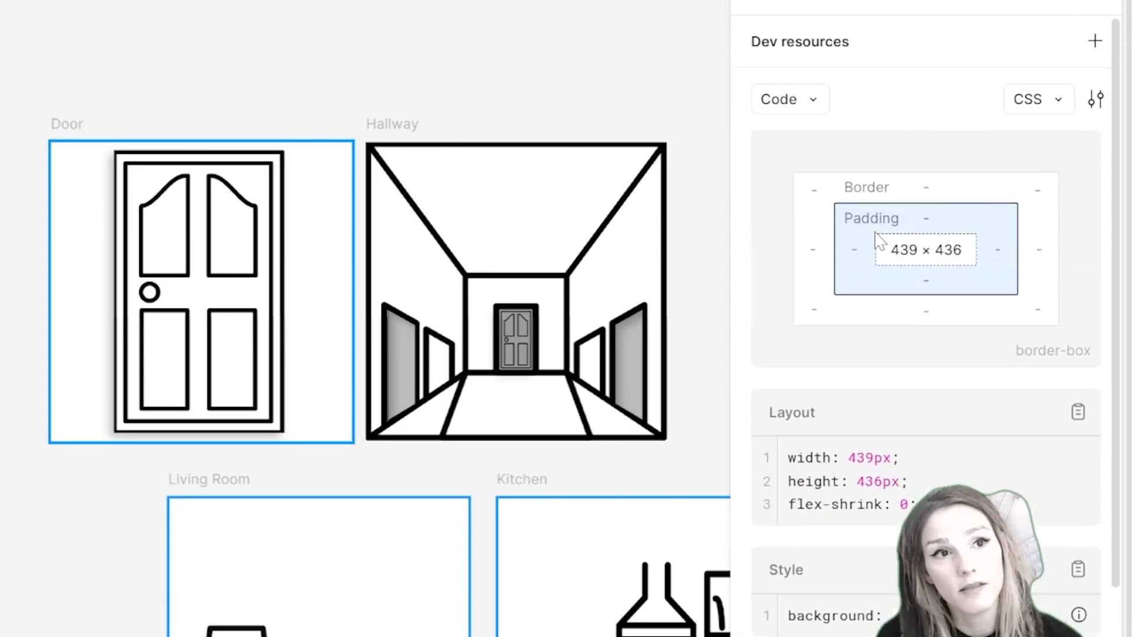
scroll(869, 298, down, 2)
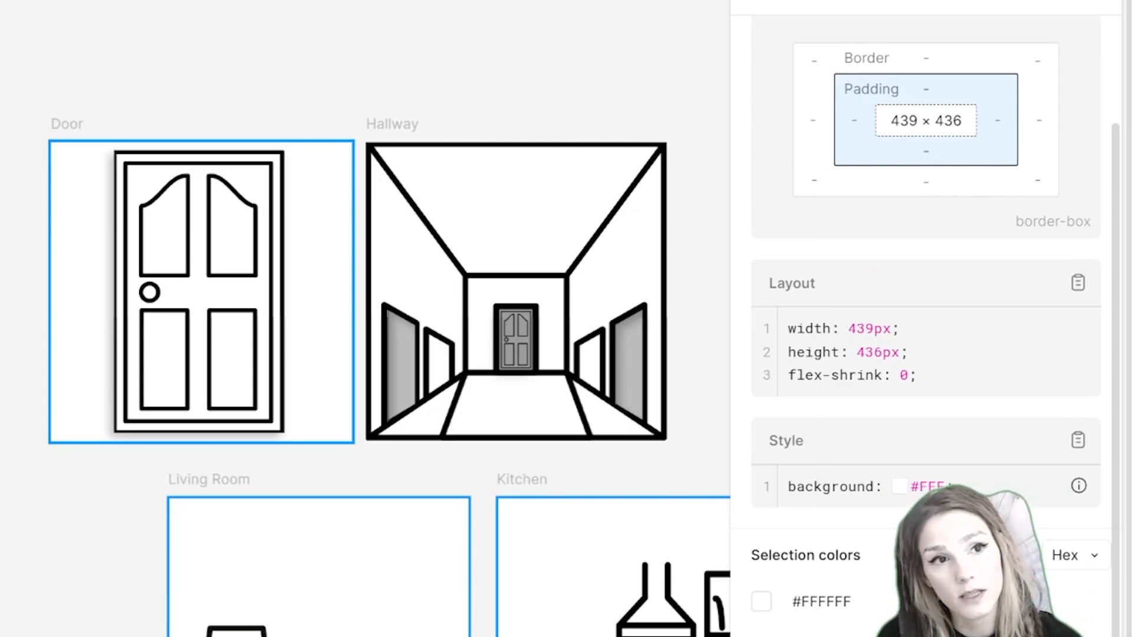
drag(805, 375, 858, 375)
drag(805, 486, 903, 510)
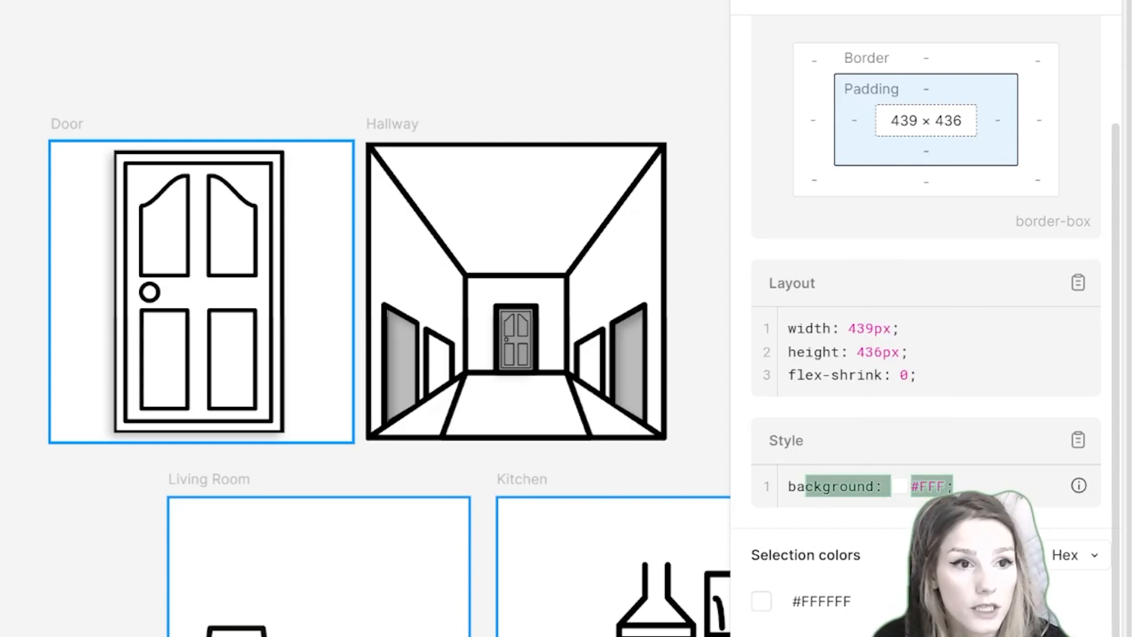
click(961, 515)
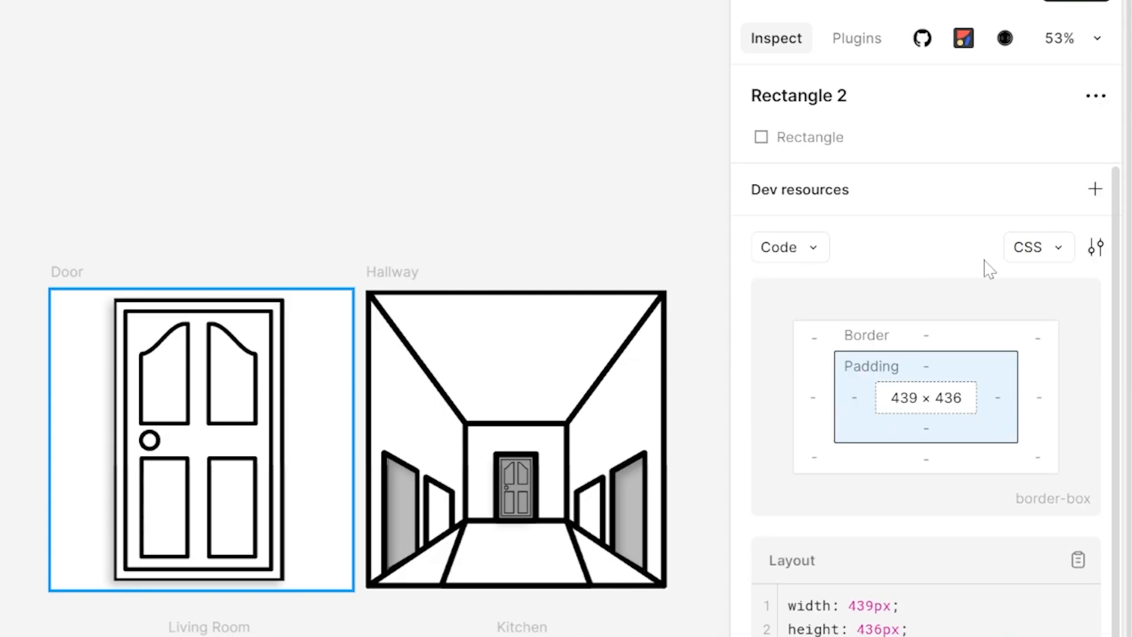
Step: Switch the code output to HTML using the Figma to Code plugin
click(1031, 249)
mouse_move(792, 413)
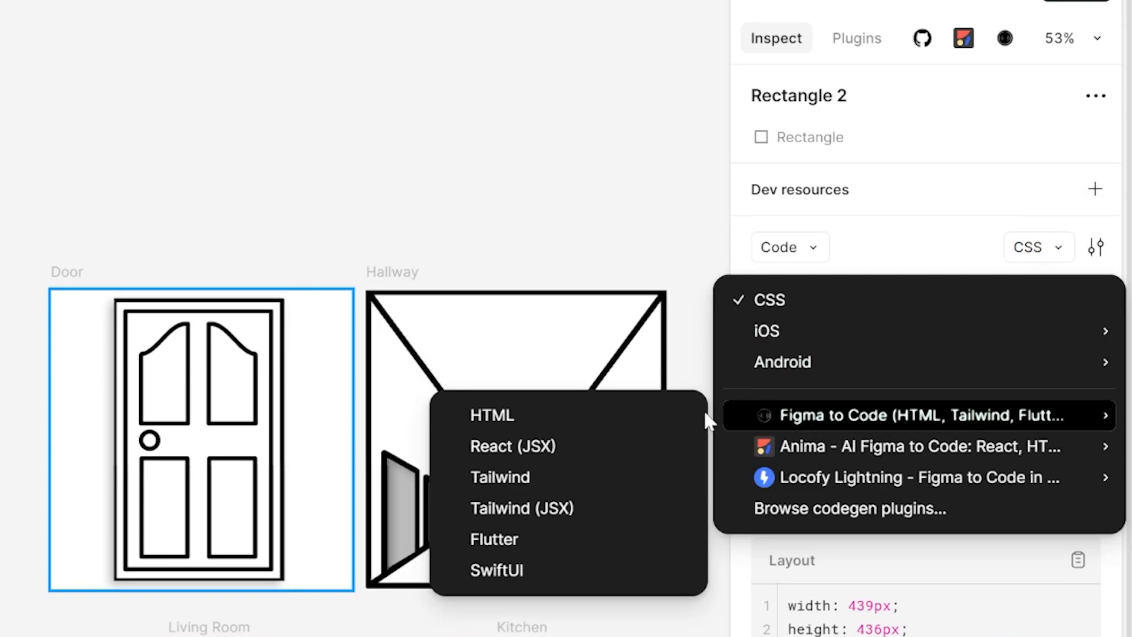
click(564, 413)
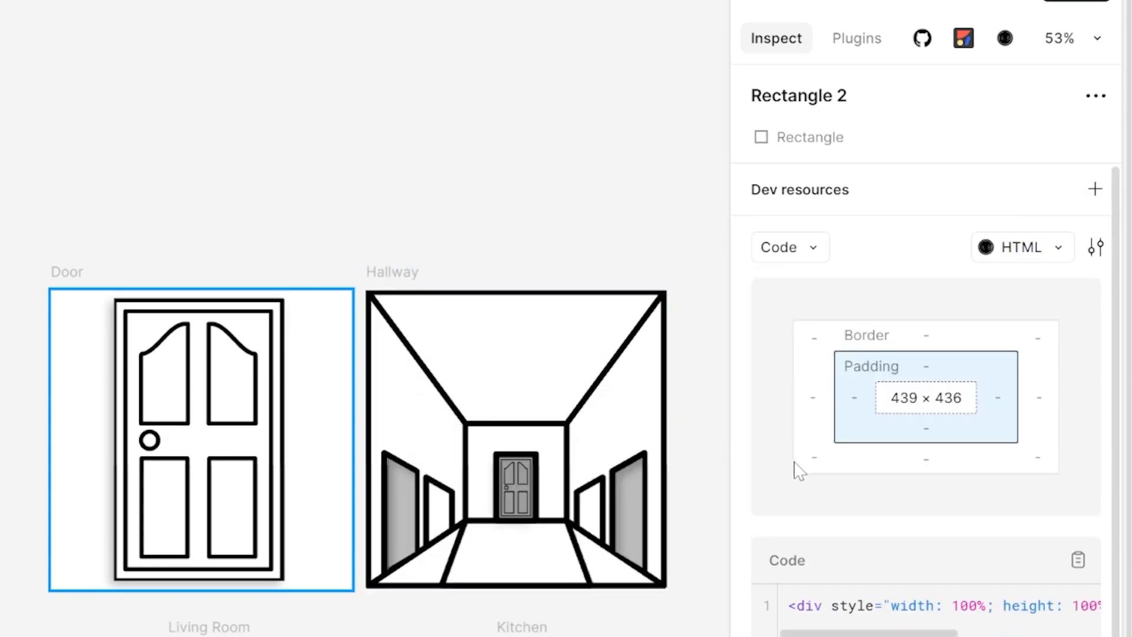
Step: Scroll through and read the Door frame's generated HTML code
scroll(799, 470, down, 3)
drag(811, 497, 764, 508)
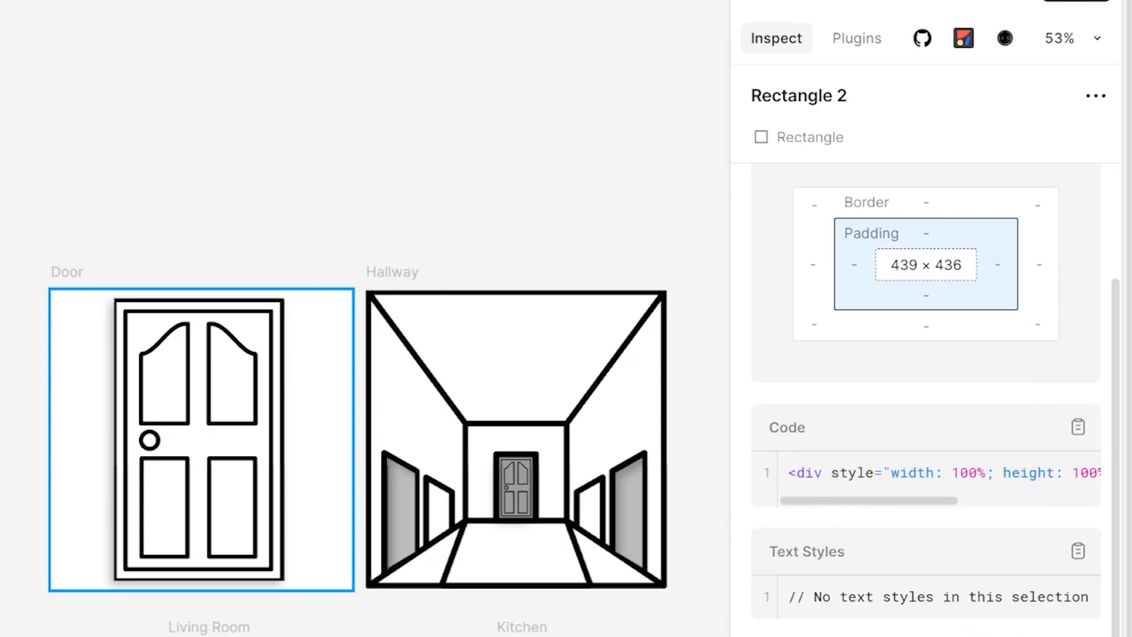
drag(840, 472, 1079, 505)
drag(1022, 504, 1086, 485)
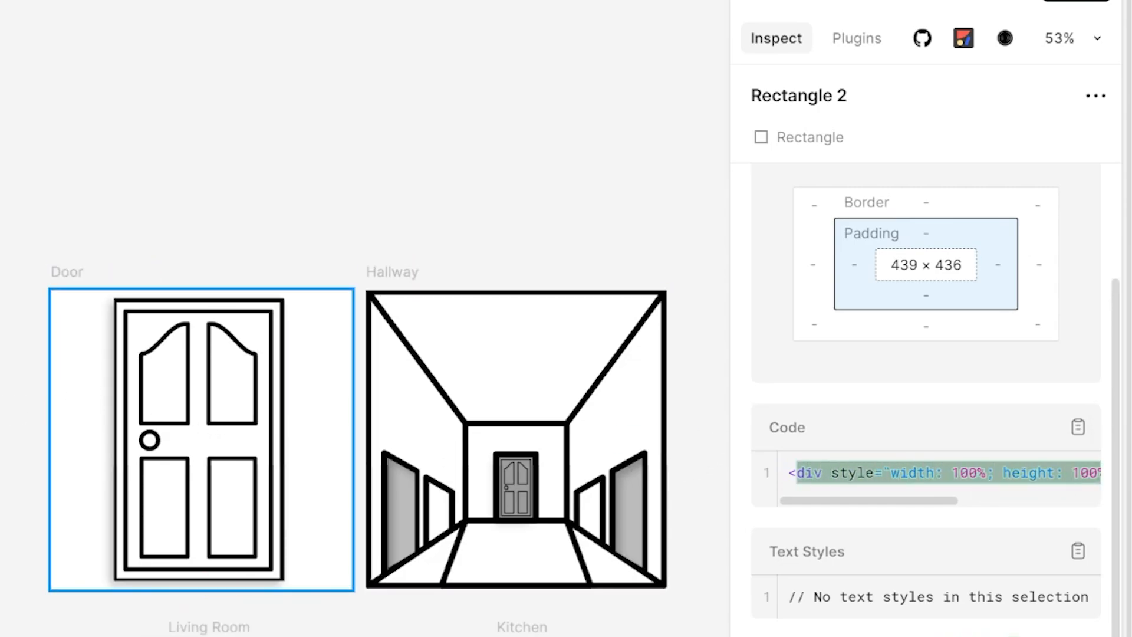
click(820, 483)
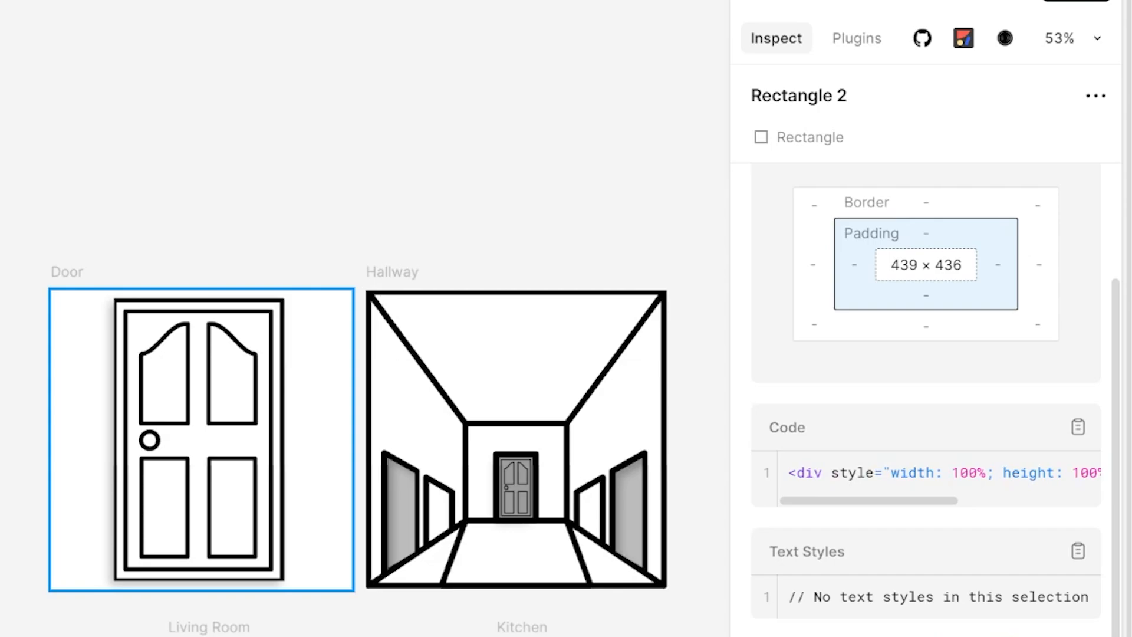
drag(924, 507, 909, 531)
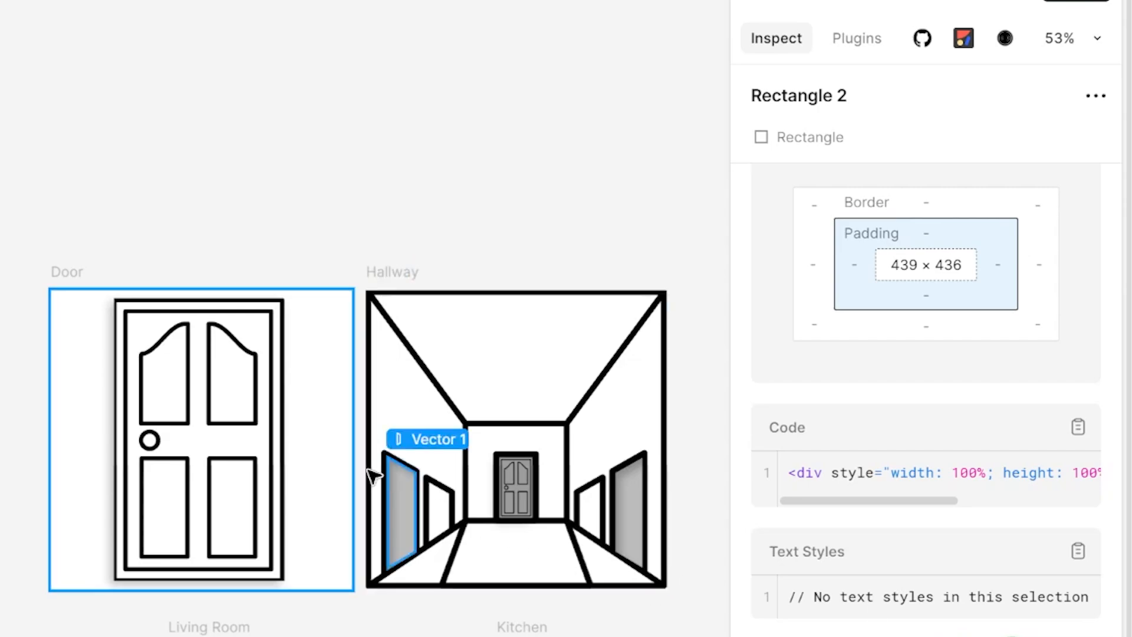
Step: Select the door image inside the Door frame and inspect its generated HTML img code
click(185, 454)
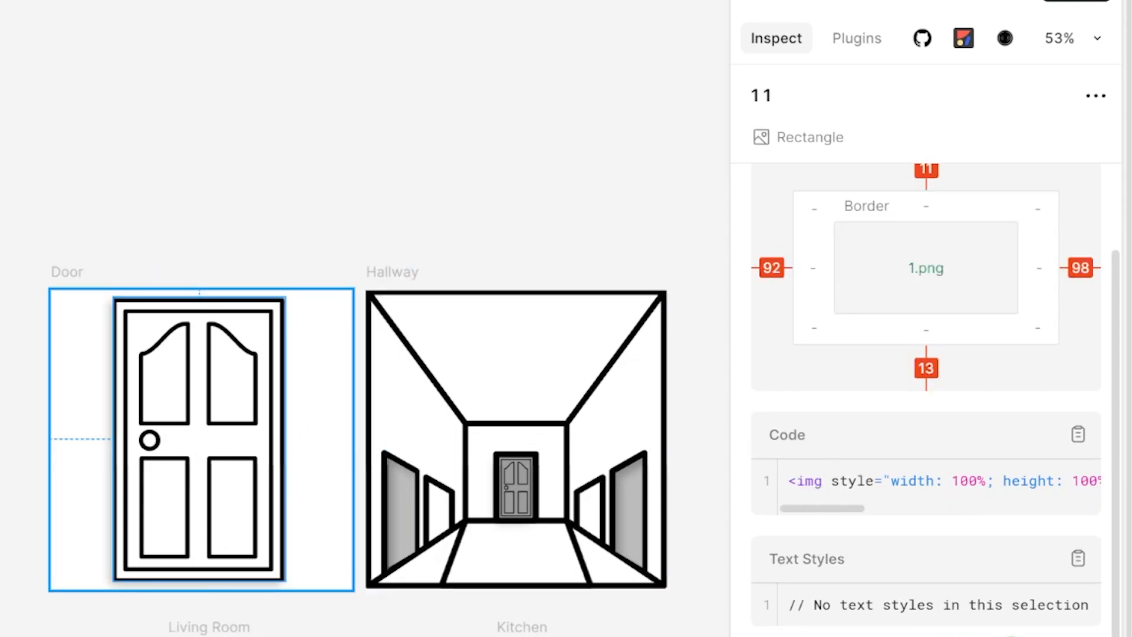
double_click(811, 481)
click(818, 484)
drag(840, 511, 1074, 511)
double_click(940, 481)
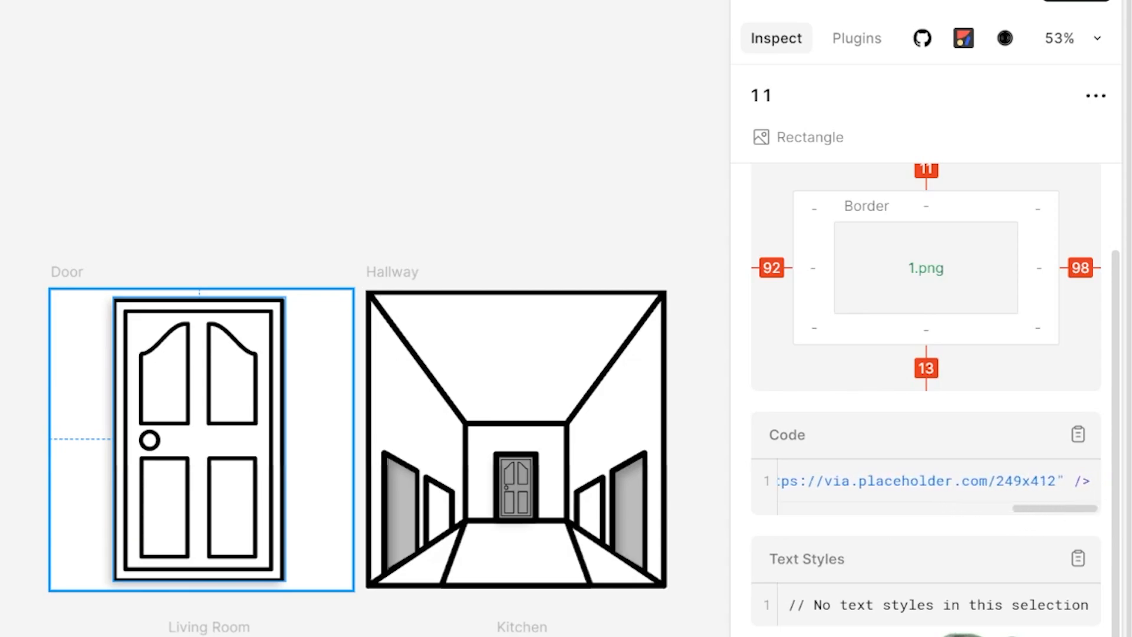
drag(868, 481, 726, 531)
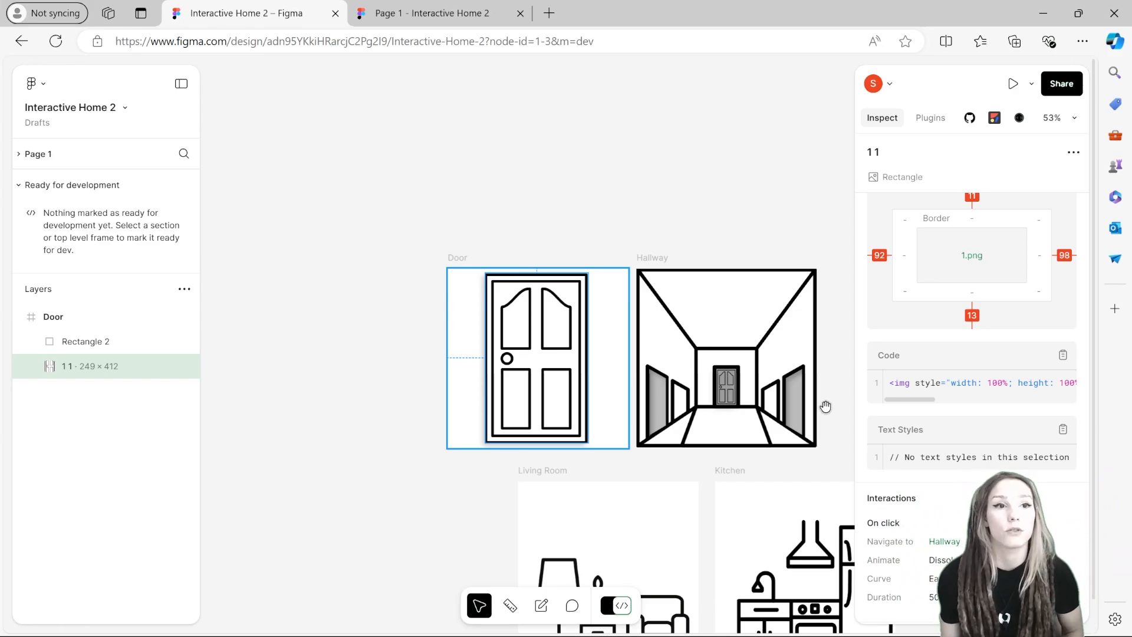
drag(925, 382, 1074, 384)
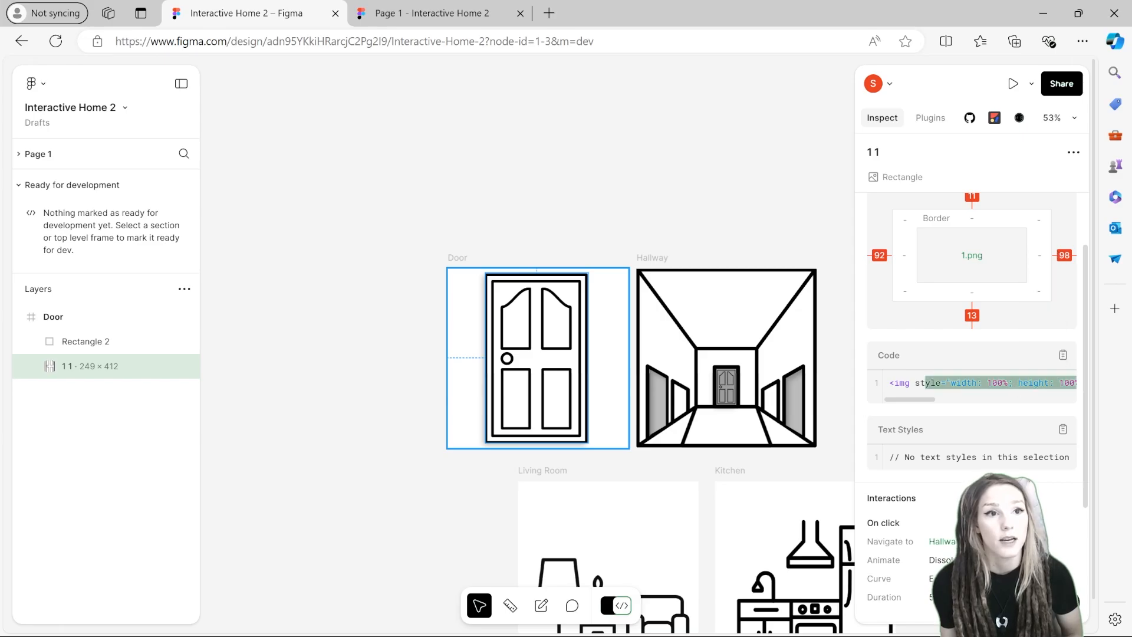
click(1014, 384)
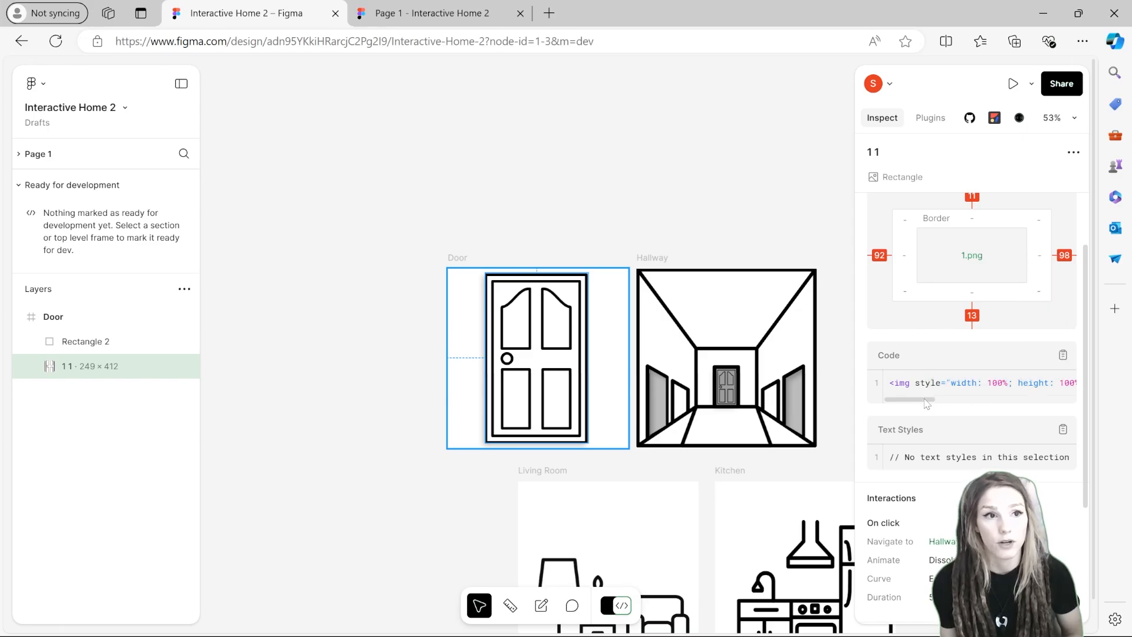
mouse_move(925, 400)
mouse_down()
mouse_move(967, 399)
mouse_move(920, 399)
mouse_up()
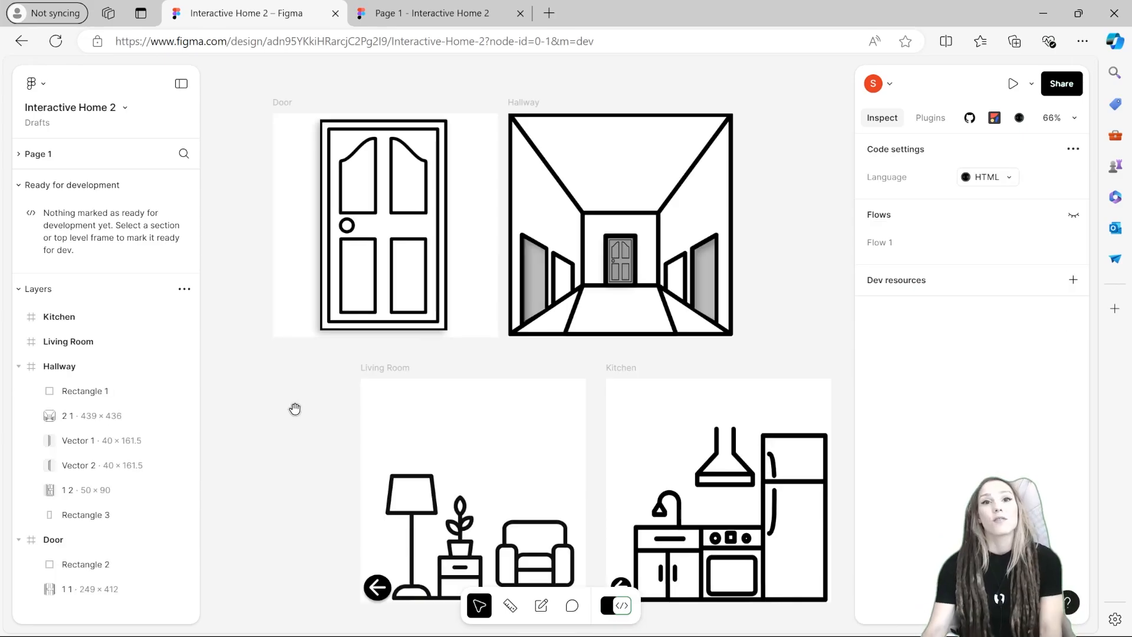